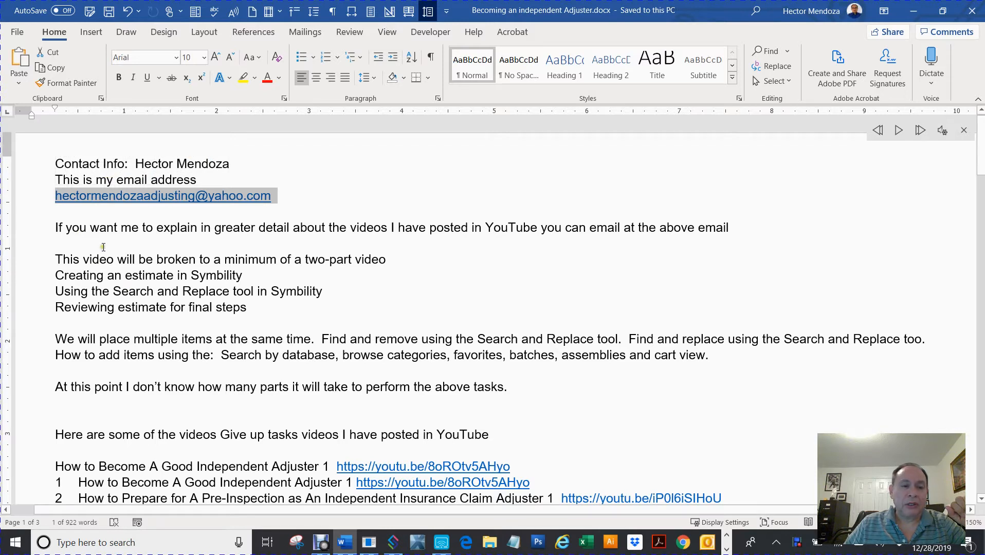
Read through the Word notes, then minimize Word to reveal the Symbility claim.
{"action": "scroll", "coordinate": [106, 248], "scroll_direction": "down", "scroll_amount": 1}
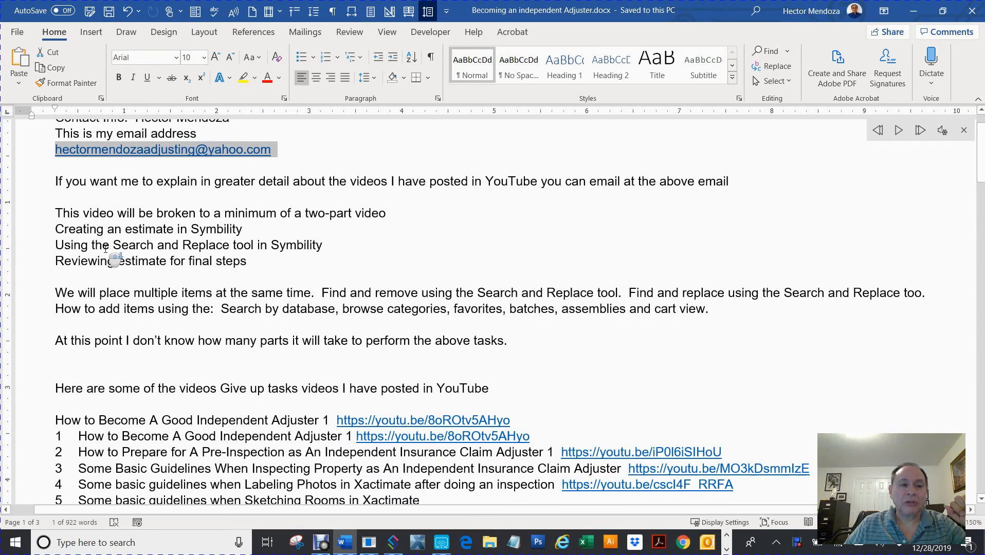
{"action": "scroll", "coordinate": [105, 248], "scroll_direction": "down", "scroll_amount": 1}
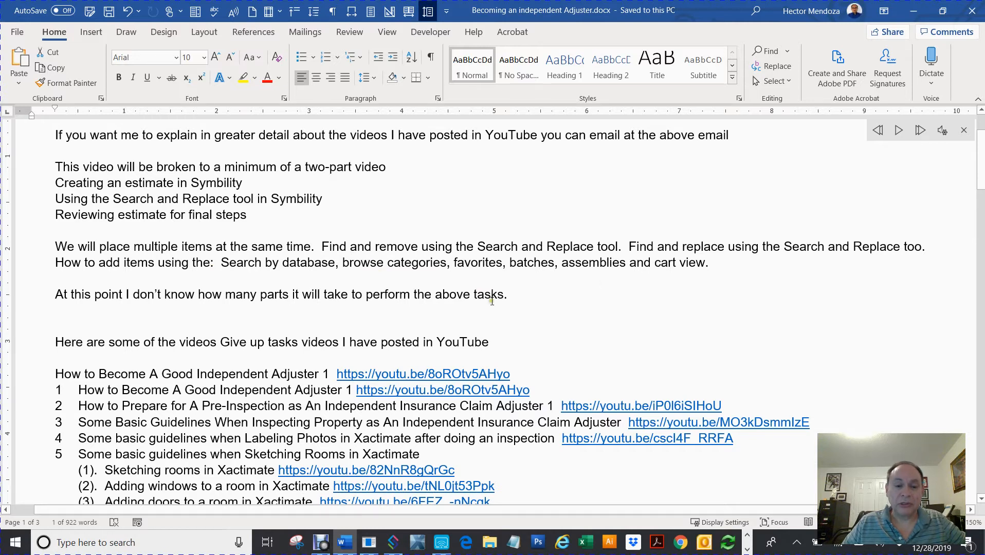
{"action": "scroll", "coordinate": [491, 301], "scroll_direction": "down", "scroll_amount": 4}
{"action": "scroll", "coordinate": [492, 301], "scroll_direction": "up", "scroll_amount": 6}
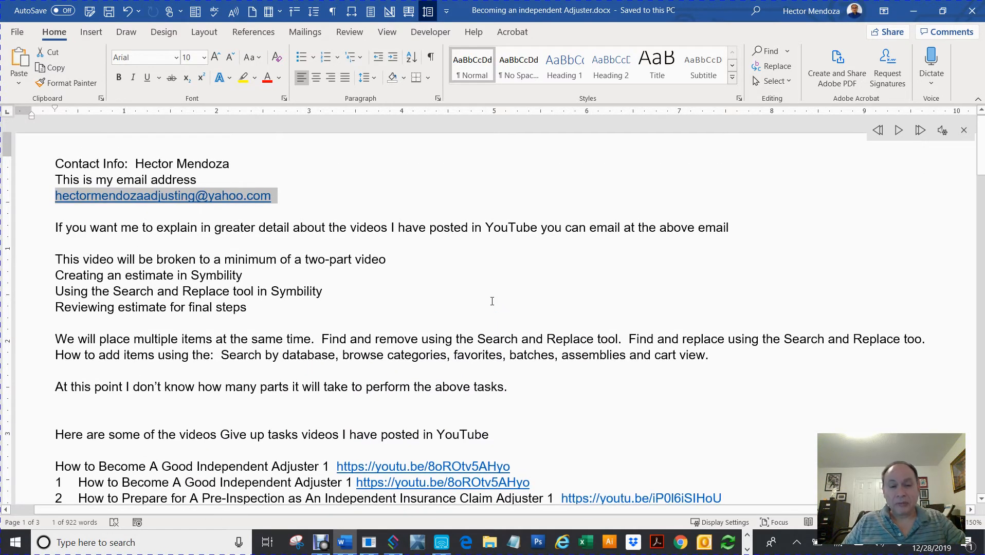
{"action": "scroll", "coordinate": [492, 301], "scroll_direction": "down", "scroll_amount": 1}
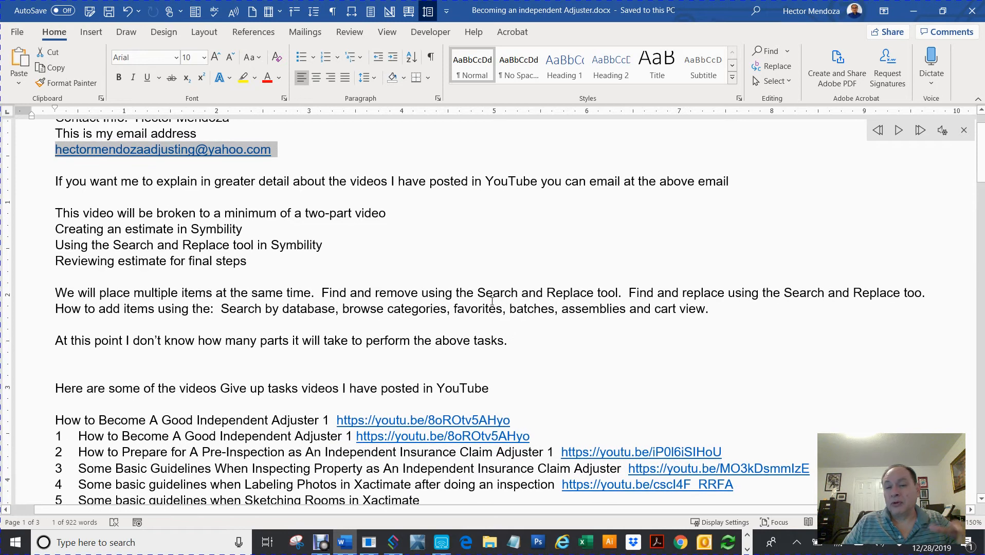
{"action": "scroll", "coordinate": [491, 302], "scroll_direction": "down", "scroll_amount": 2}
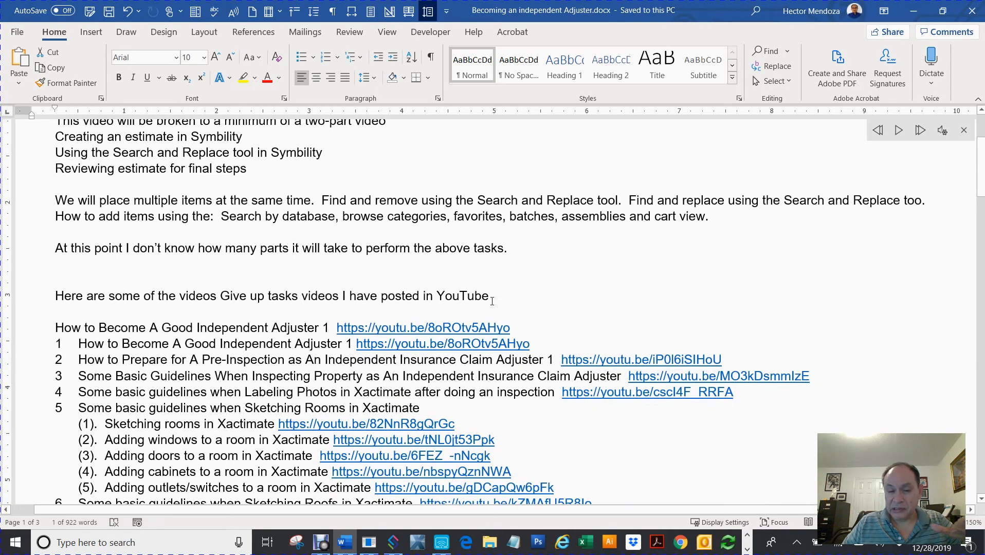
{"action": "scroll", "coordinate": [492, 302], "scroll_direction": "down", "scroll_amount": 9}
{"action": "scroll", "coordinate": [491, 301], "scroll_direction": "up", "scroll_amount": 9}
{"action": "scroll", "coordinate": [492, 301], "scroll_direction": "down", "scroll_amount": 3}
{"action": "scroll", "coordinate": [492, 301], "scroll_direction": "down", "scroll_amount": 1}
{"action": "scroll", "coordinate": [492, 301], "scroll_direction": "down", "scroll_amount": 4}
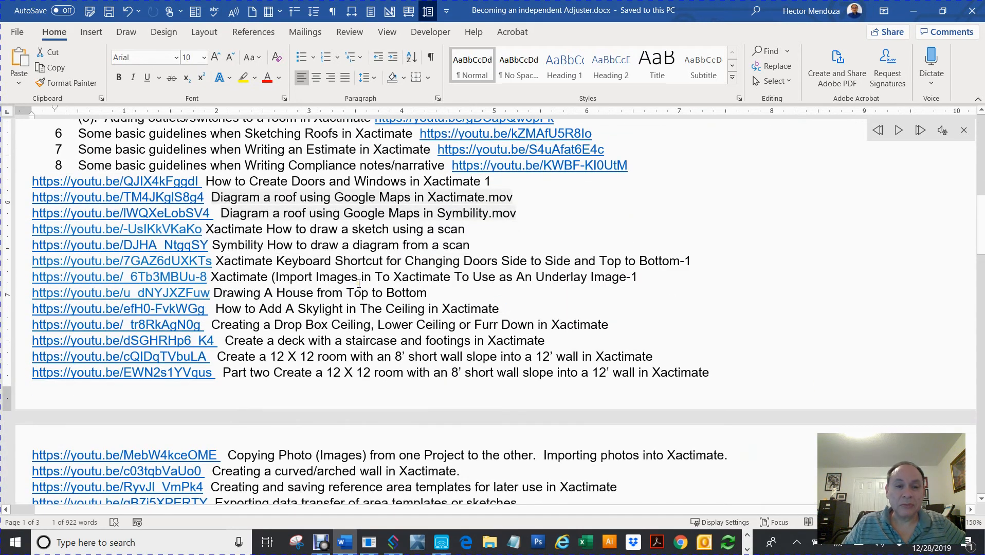
{"action": "scroll", "coordinate": [358, 284], "scroll_direction": "down", "scroll_amount": 4}
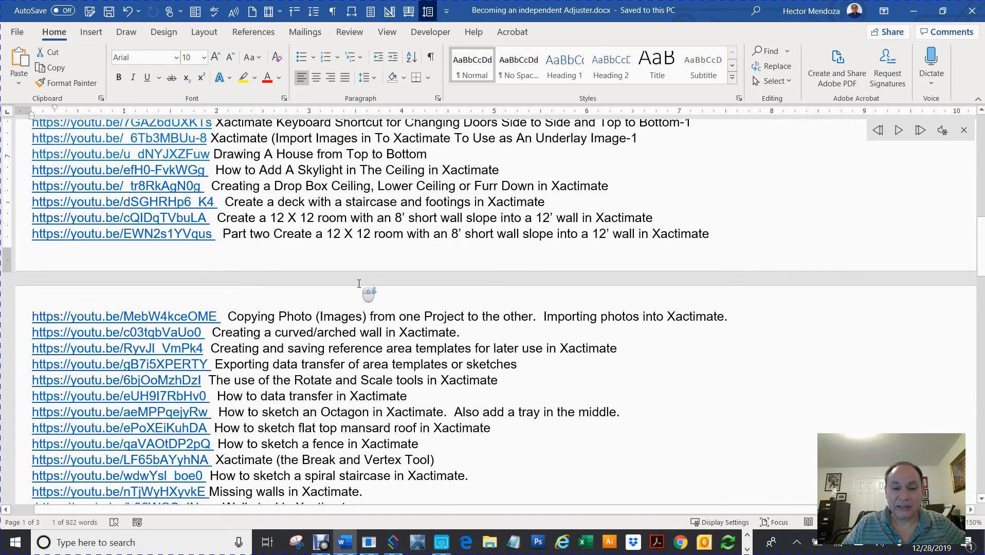
{"action": "scroll", "coordinate": [358, 284], "scroll_direction": "down", "scroll_amount": 5}
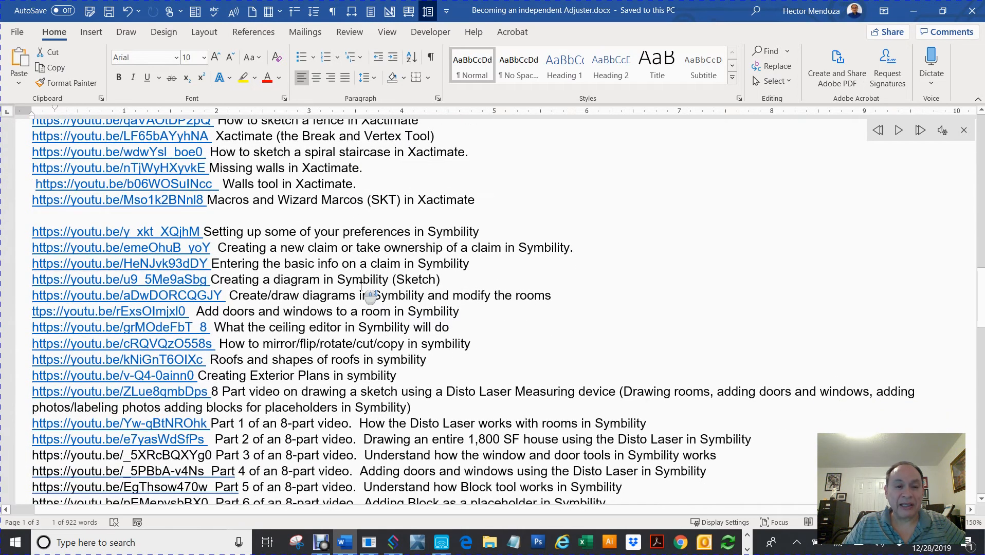
{"action": "scroll", "coordinate": [362, 285], "scroll_direction": "down", "scroll_amount": 2}
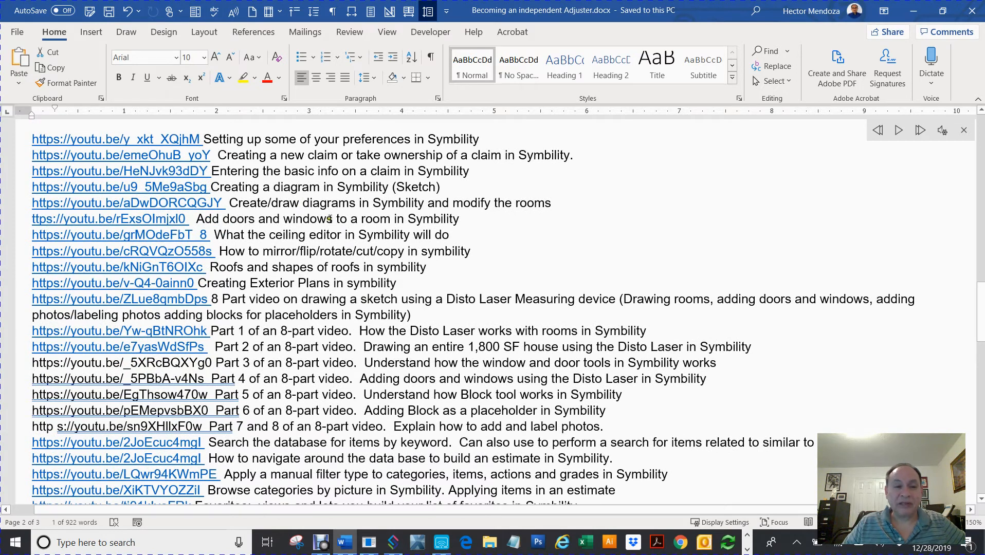
{"action": "scroll", "coordinate": [329, 219], "scroll_direction": "down", "scroll_amount": 1}
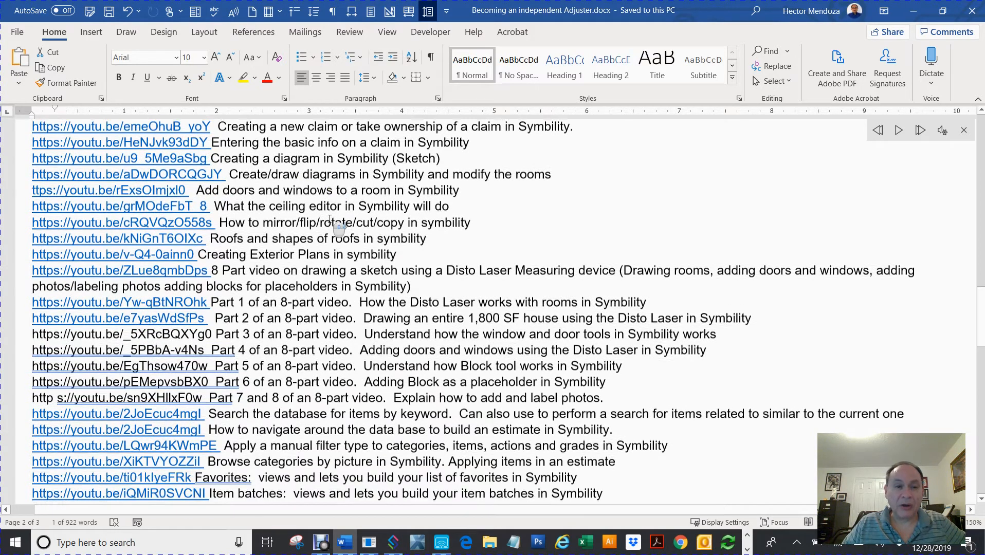
{"action": "scroll", "coordinate": [330, 218], "scroll_direction": "down", "scroll_amount": 1}
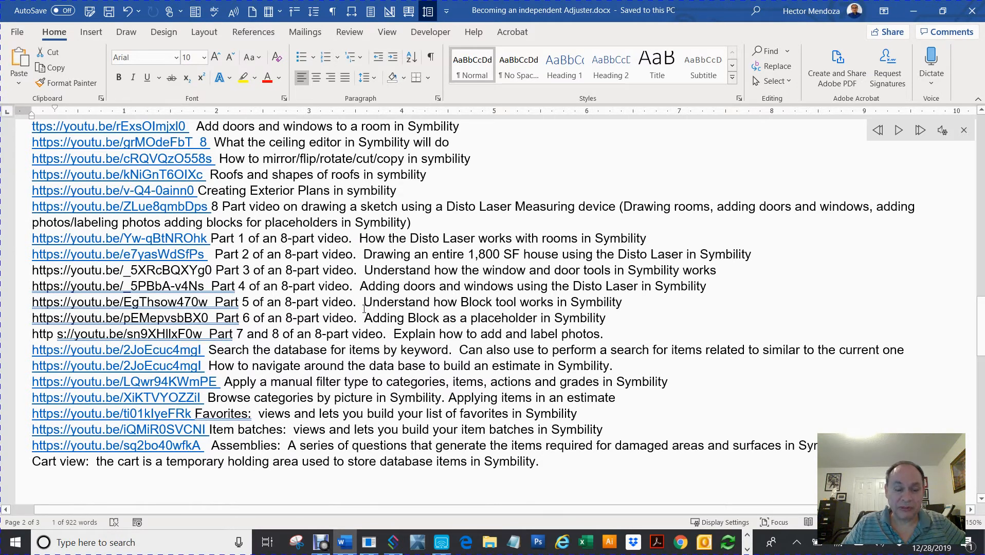
{"action": "scroll", "coordinate": [364, 308], "scroll_direction": "down", "scroll_amount": 2}
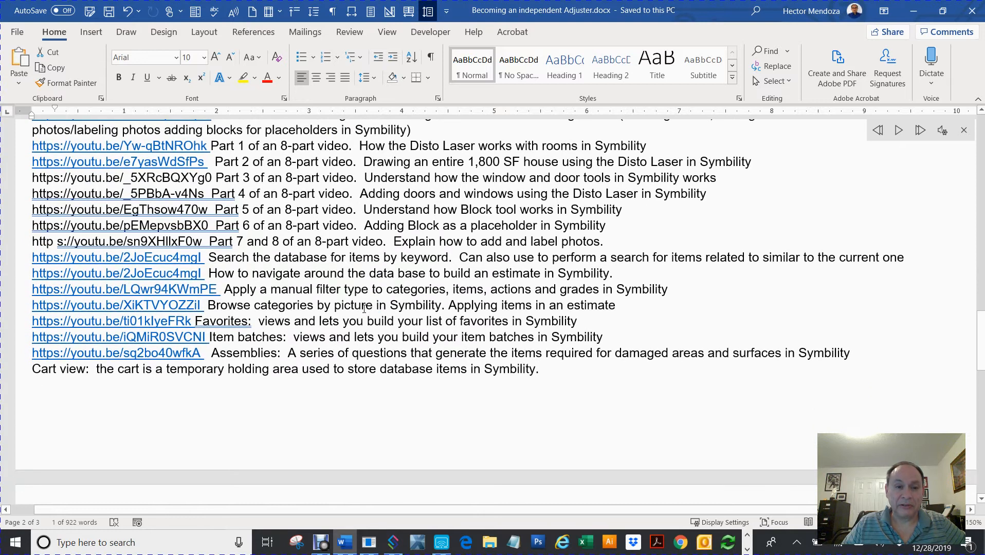
{"action": "scroll", "coordinate": [364, 308], "scroll_direction": "up", "scroll_amount": 1}
{"action": "scroll", "coordinate": [364, 308], "scroll_direction": "up", "scroll_amount": 20}
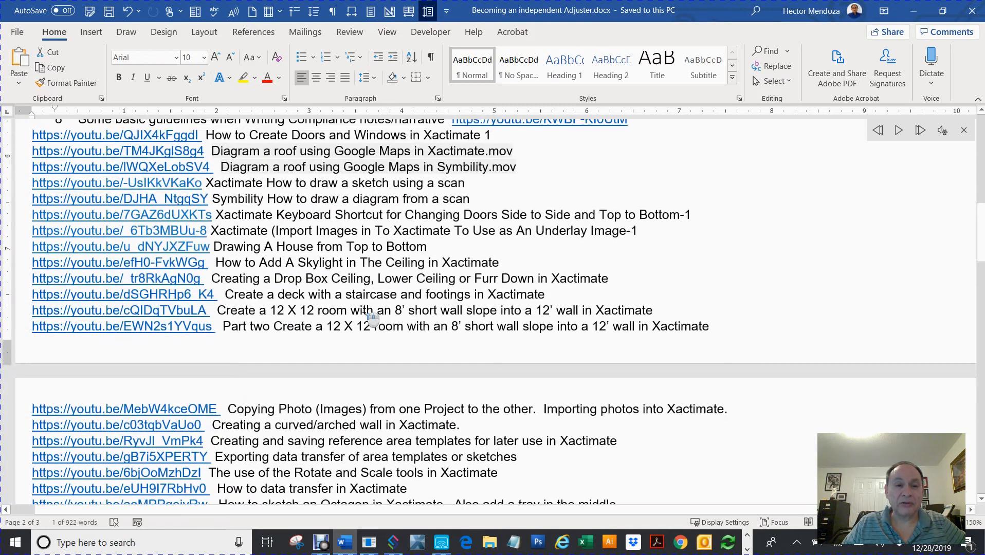
{"action": "scroll", "coordinate": [364, 309], "scroll_direction": "up", "scroll_amount": 1}
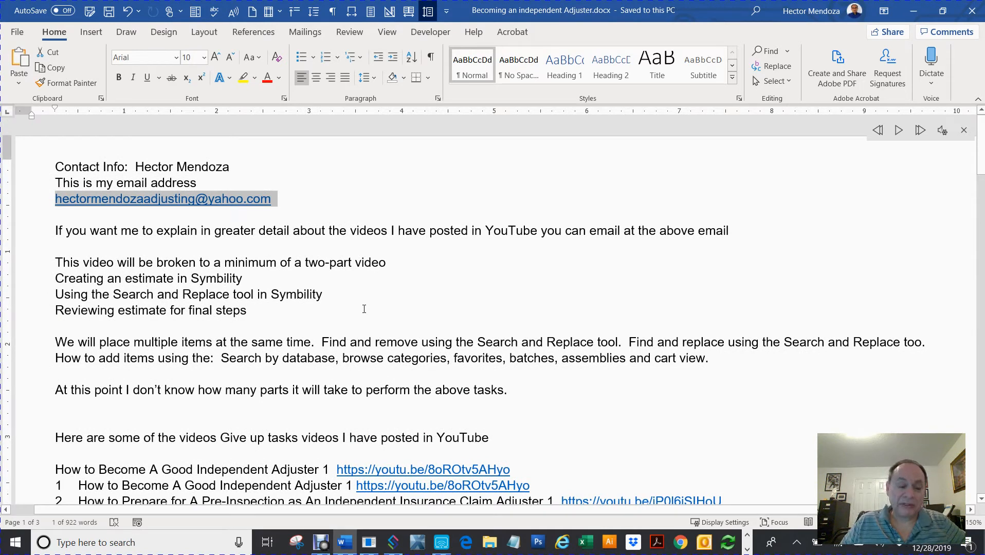
{"action": "left_click", "coordinate": [913, 11]}
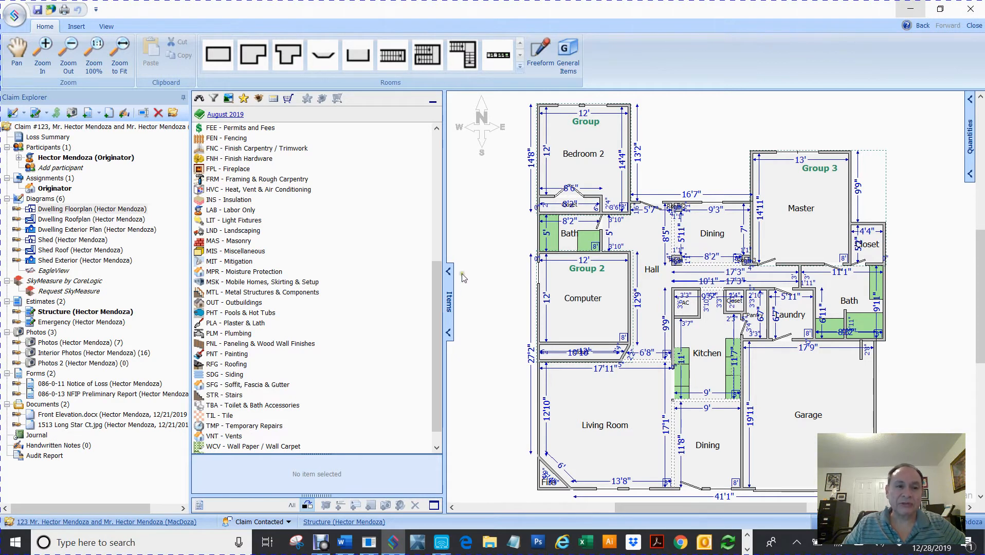
Check the Dwelling Roofplan, collapse the Items panel, and display the 46'-wide Dwelling Exterior Plan.
{"action": "double_click", "coordinate": [58, 220]}
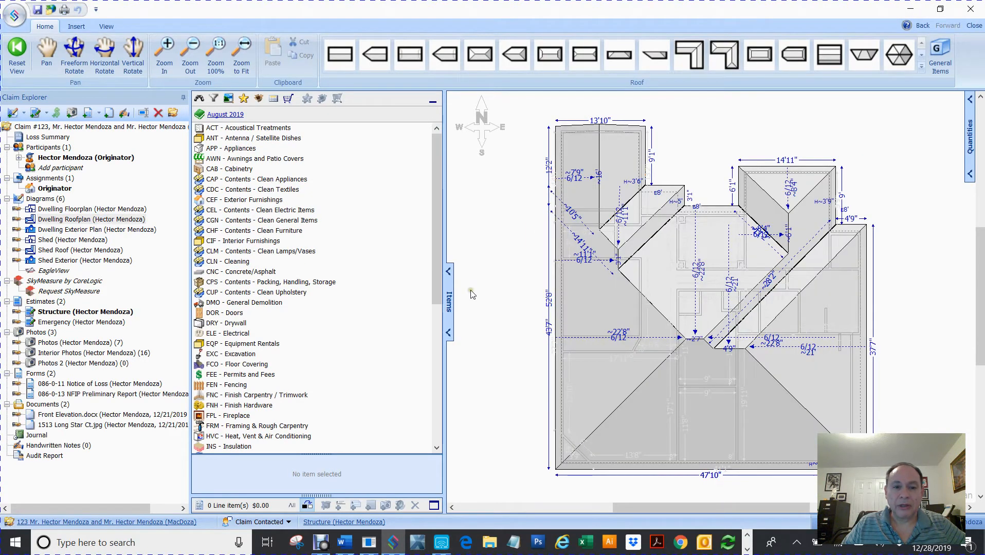
{"action": "left_click", "coordinate": [448, 271]}
{"action": "left_click", "coordinate": [84, 230]}
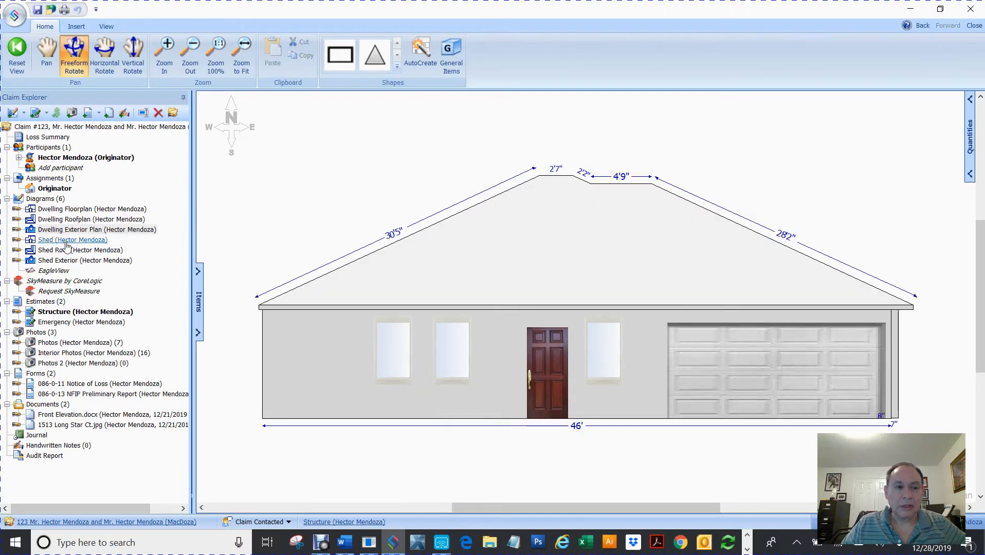
Zoom the Shed's 18'4" by 14'3" room to fit, then bring up the Dwelling Floorplan.
{"action": "left_click", "coordinate": [66, 240]}
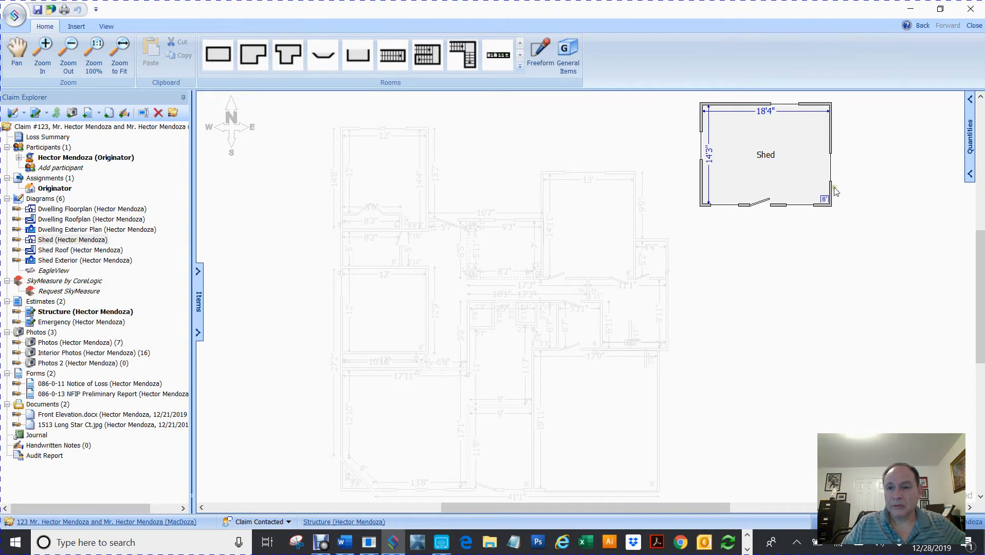
{"action": "left_click", "coordinate": [791, 165]}
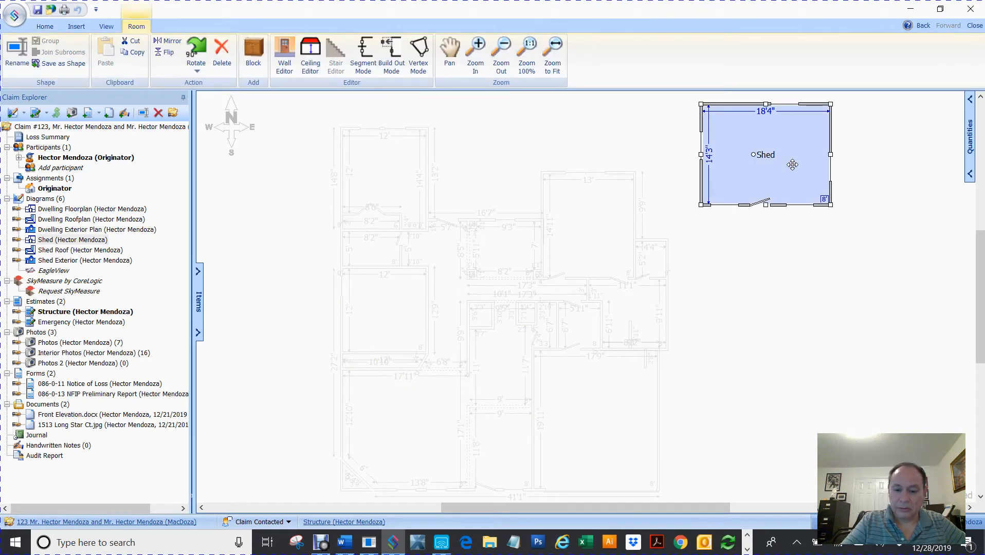
{"action": "left_click", "coordinate": [555, 52]}
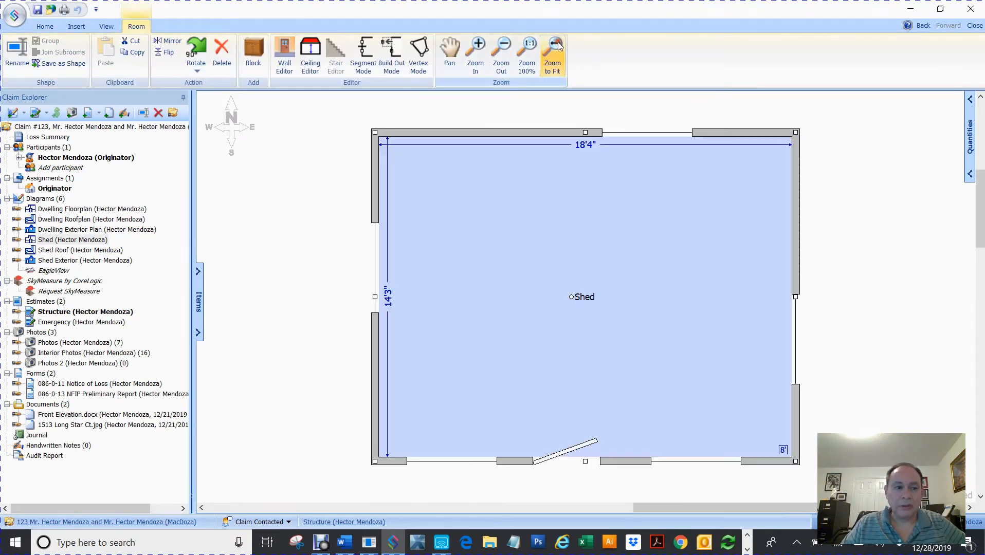
{"action": "left_click", "coordinate": [280, 244]}
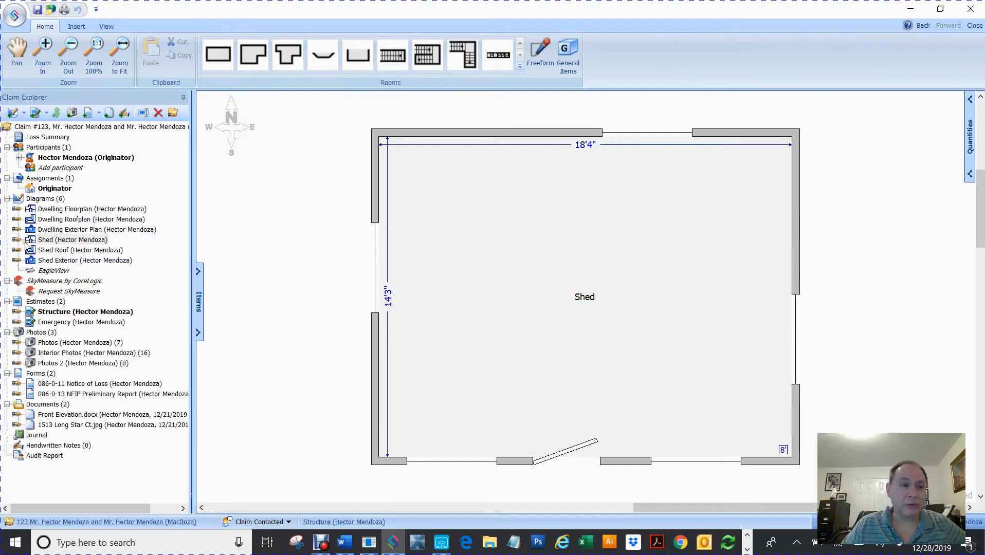
{"action": "left_click", "coordinate": [57, 209]}
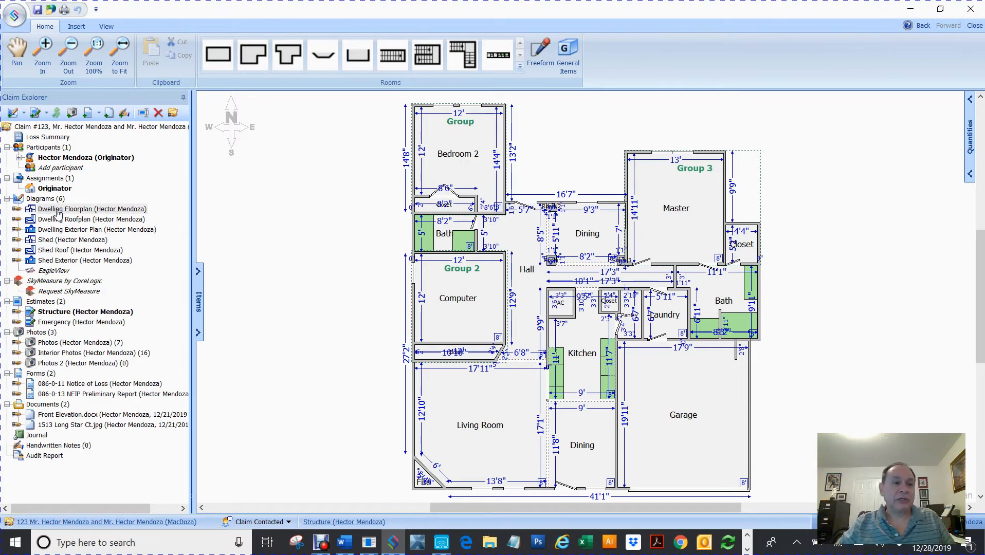
Expand the items panel to Item Batches and scroll to the FCC/FCT/FCW flooring batches.
{"action": "left_click", "coordinate": [199, 271]}
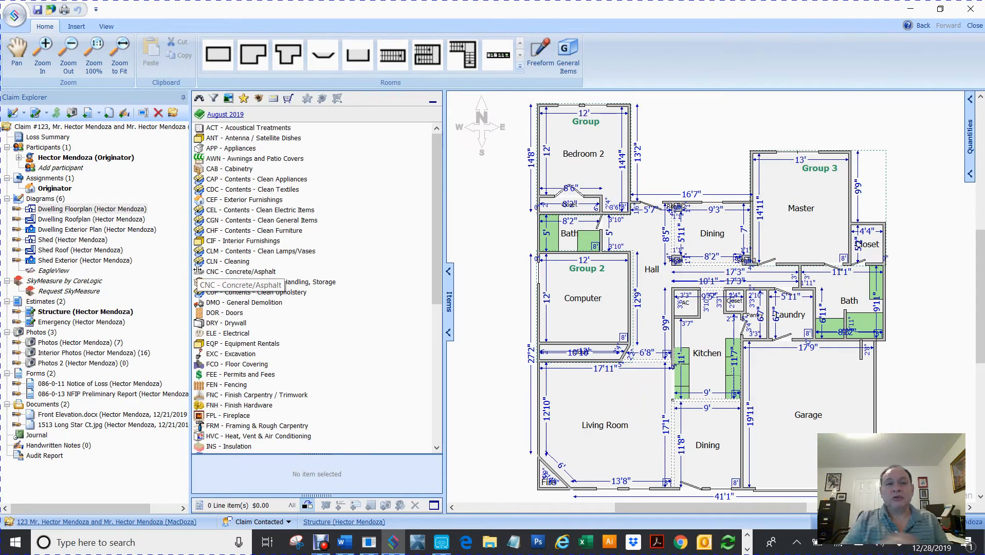
{"action": "left_click", "coordinate": [258, 99]}
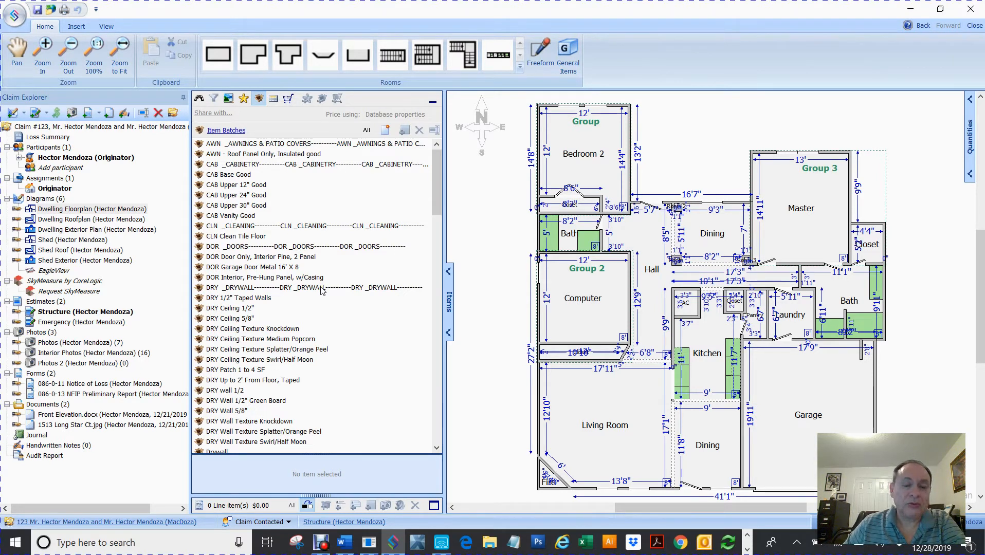
{"action": "scroll", "coordinate": [322, 289], "scroll_direction": "down", "scroll_amount": 9}
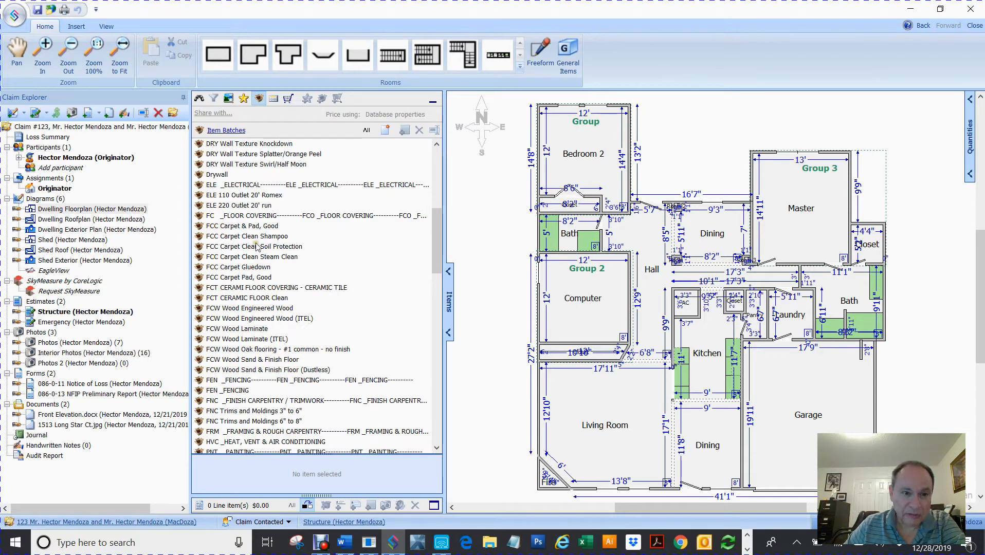
Select the FCT ceramic floor cleaning batch and move the mirrored phone screen over the plan.
{"action": "left_click", "coordinate": [238, 288]}
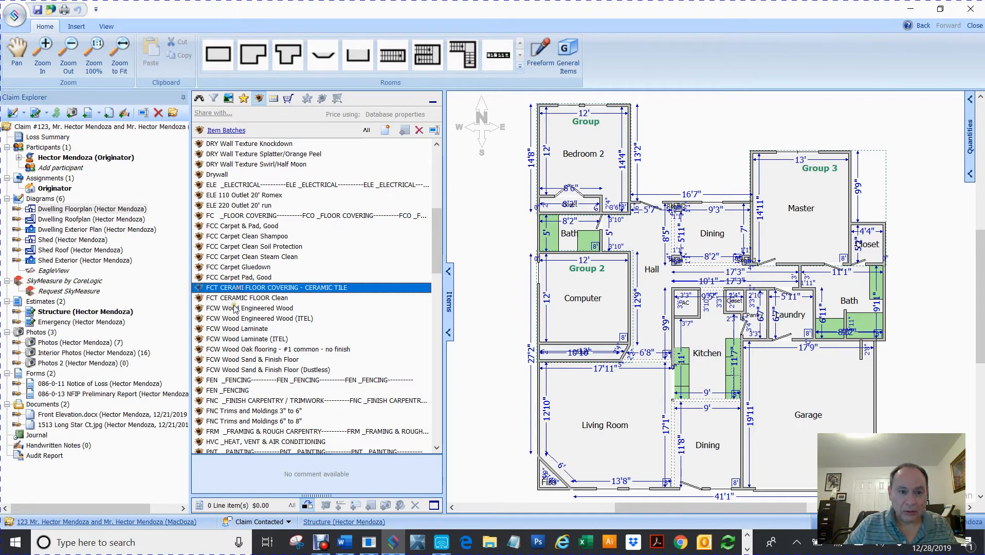
{"action": "left_click", "coordinate": [226, 299]}
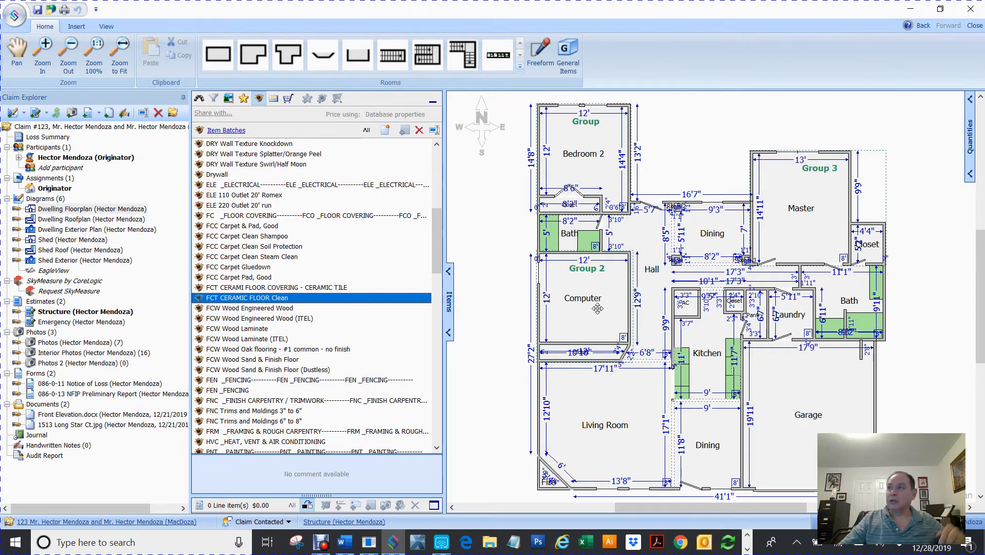
{"action": "left_click_drag", "start_coordinate": [359, 554], "coordinate": [647, 33]}
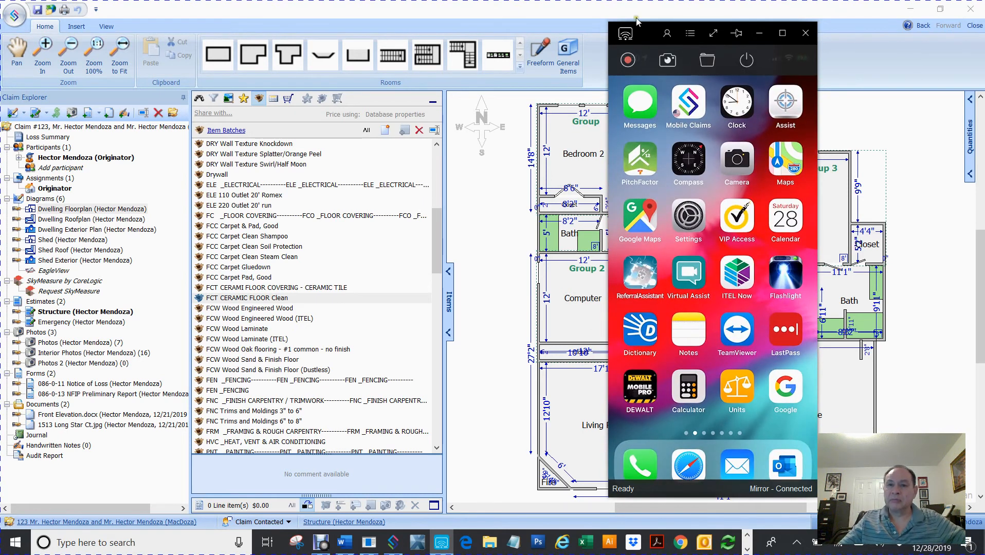
Close the mirrored phone-screen window to uncover the floor plan.
{"action": "left_click", "coordinate": [648, 34]}
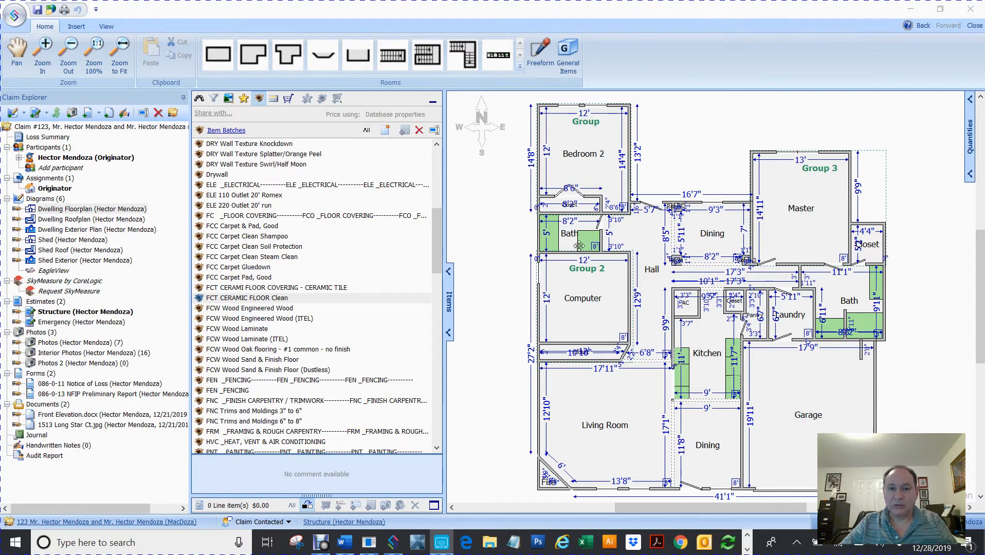
Auto-hide Claim Explorer and drag FCT CERAMIC FLOOR Clean onto the upper Bath.
{"action": "left_click", "coordinate": [183, 97]}
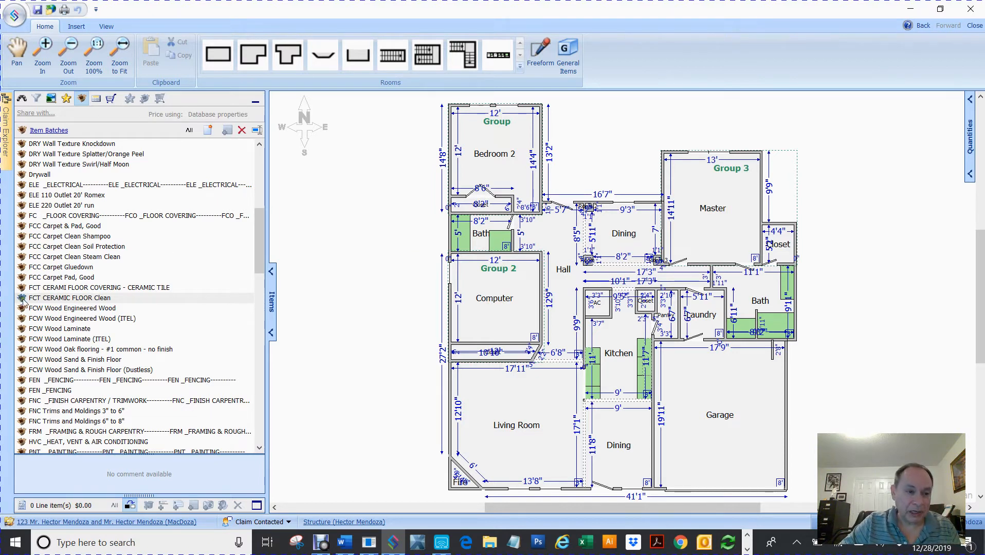
{"action": "left_click_drag", "start_coordinate": [22, 301], "coordinate": [485, 225]}
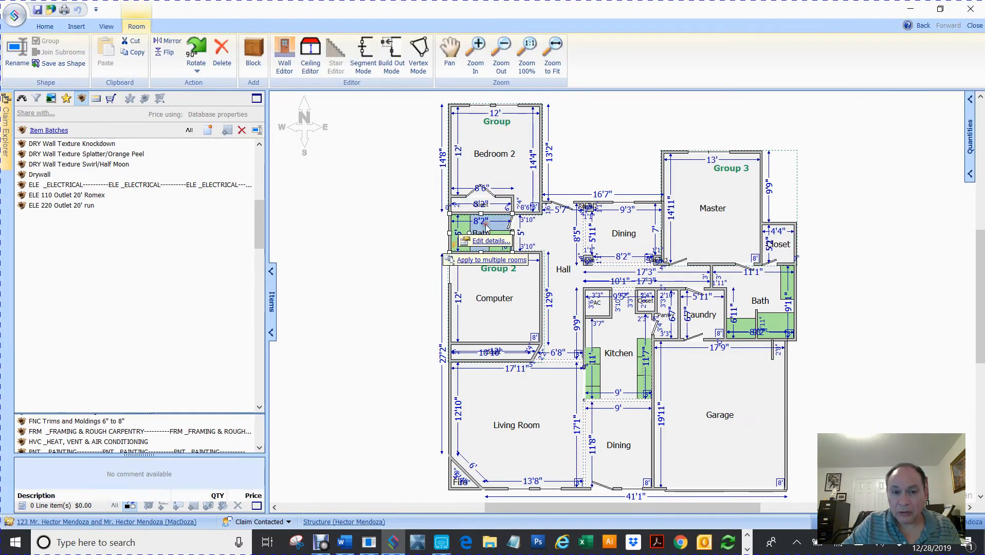
Place Clean Tile Floor (19.41 SF) on the Bath and choose 'Apply to multiple rooms'.
{"action": "left_click", "coordinate": [478, 260]}
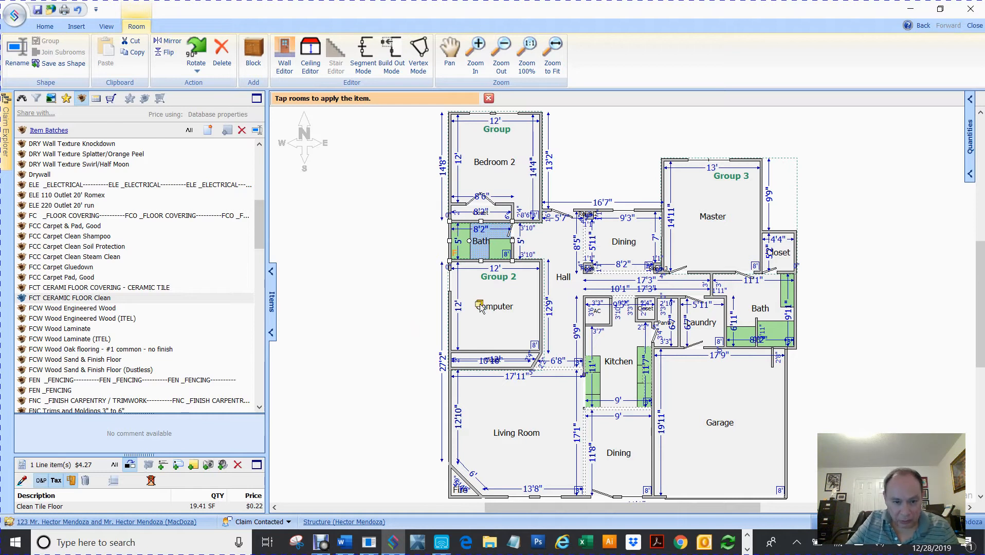
Add Clean Tile Floor to the Hall, upper Dining, Kitchen and Living Room, reaching 296.97 SF.
{"action": "left_click", "coordinate": [563, 278]}
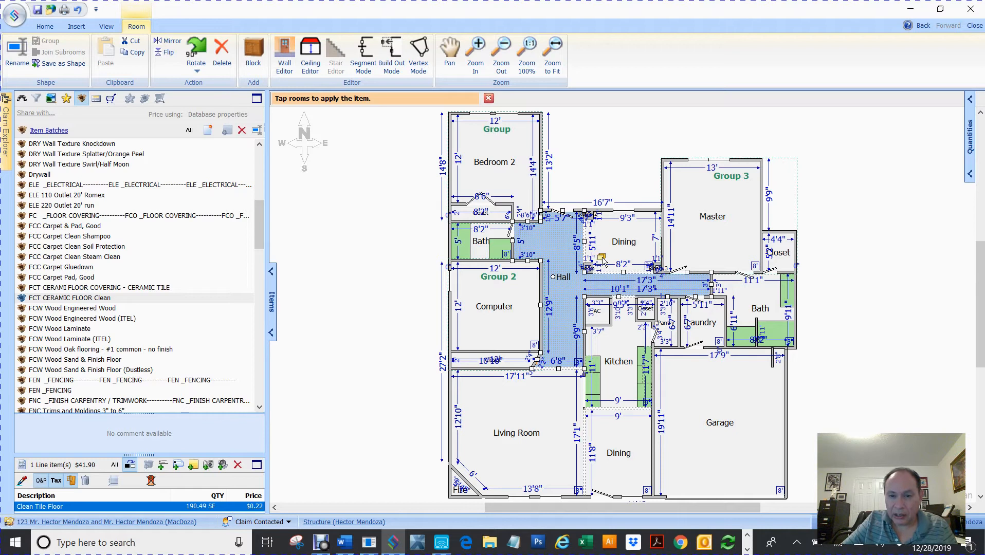
{"action": "left_click", "coordinate": [621, 245]}
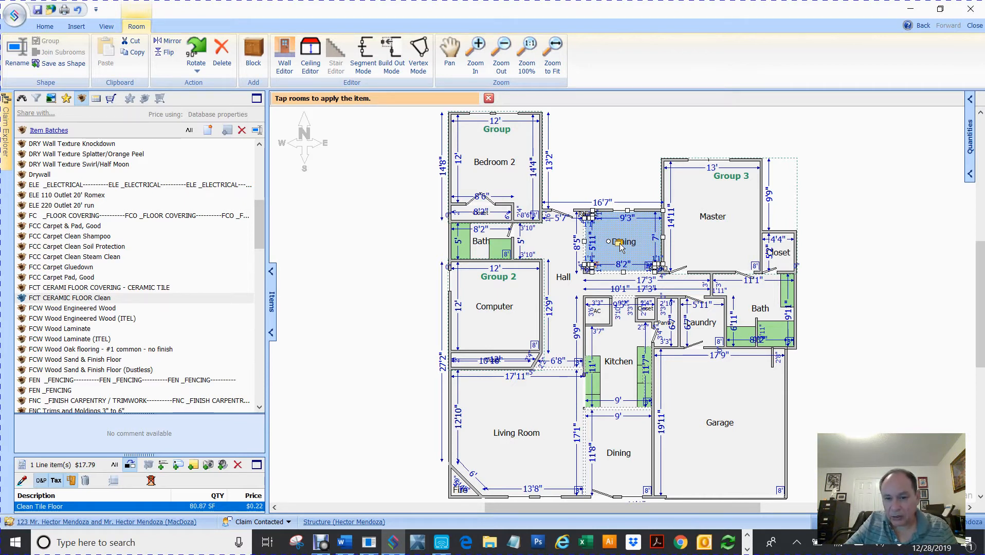
{"action": "left_click", "coordinate": [617, 364]}
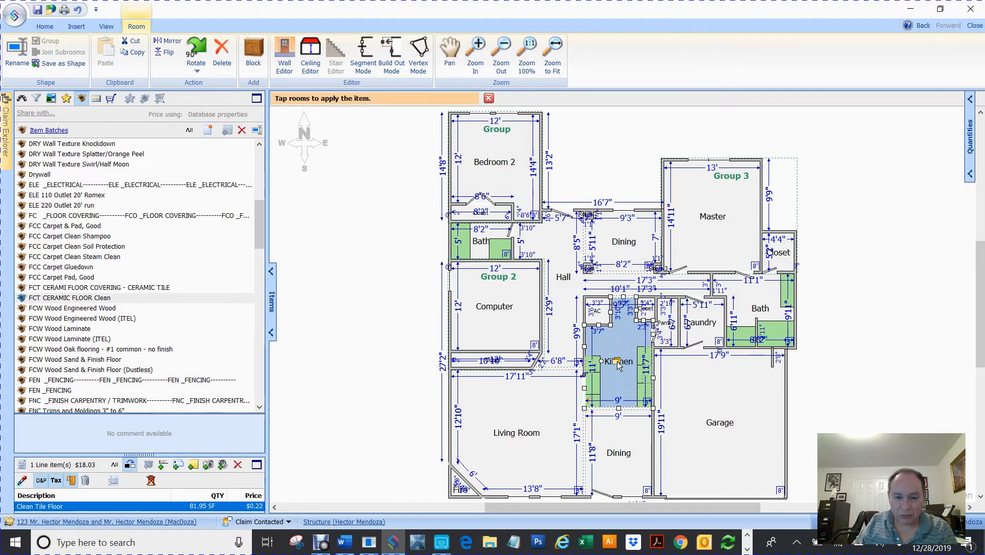
{"action": "left_click", "coordinate": [514, 434]}
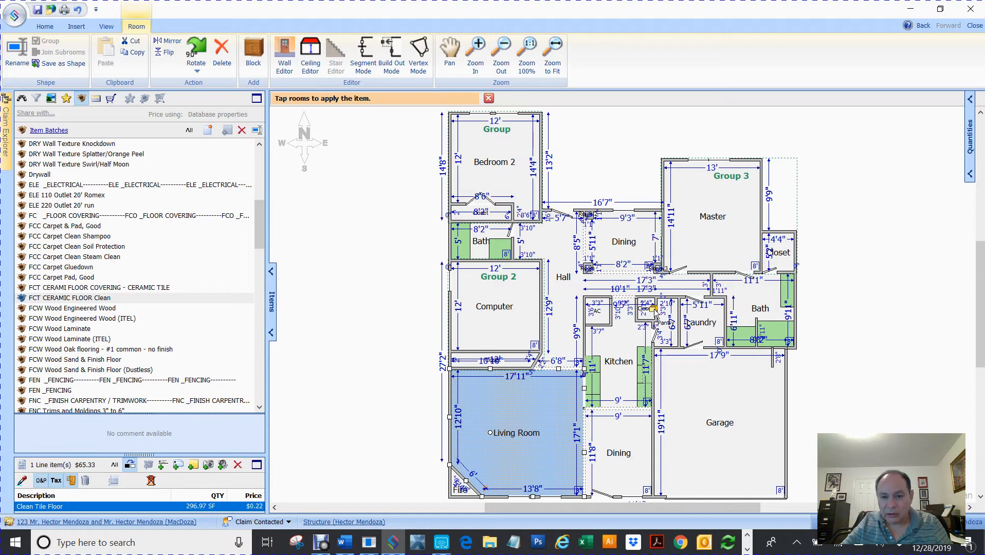
{"action": "scroll", "coordinate": [653, 310], "scroll_direction": "up", "scroll_amount": 5}
{"action": "left_click_drag", "start_coordinate": [576, 509], "coordinate": [657, 522]}
{"action": "scroll", "coordinate": [757, 336], "scroll_direction": "up", "scroll_amount": 2}
{"action": "scroll", "coordinate": [758, 336], "scroll_direction": "up", "scroll_amount": 3}
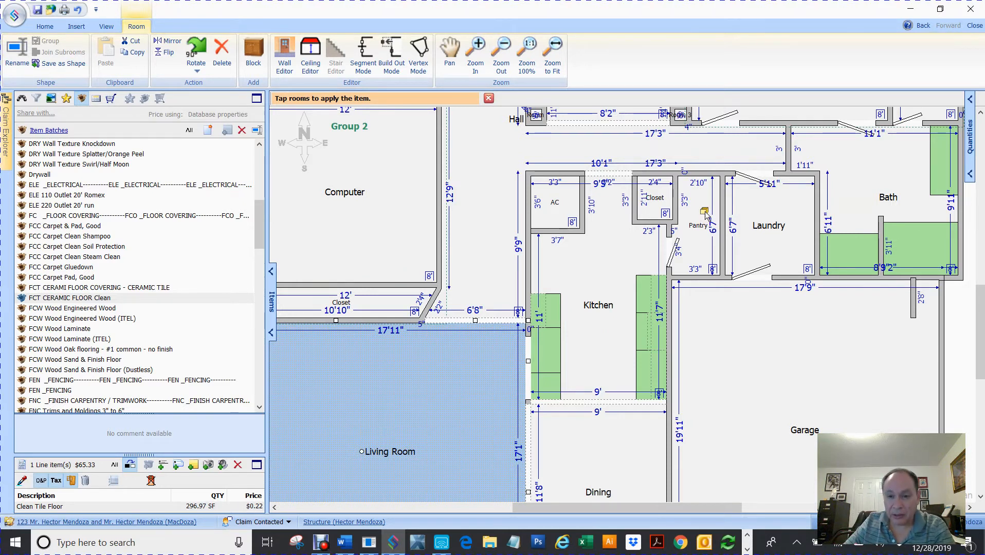
Add Clean Tile Floor to the Pantry, right-hand Bath, its Closet and the lower Dining room.
{"action": "left_click", "coordinate": [705, 230]}
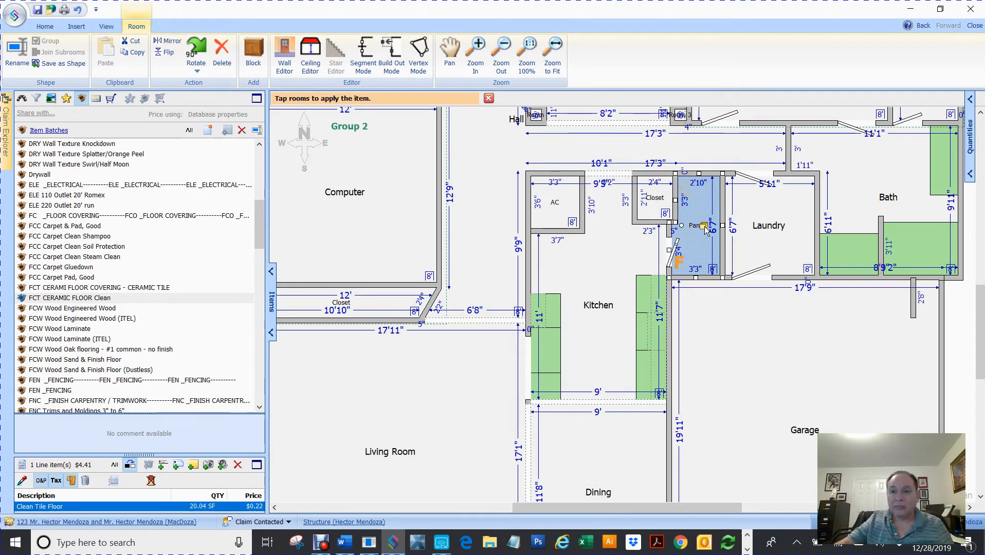
{"action": "left_click", "coordinate": [883, 199]}
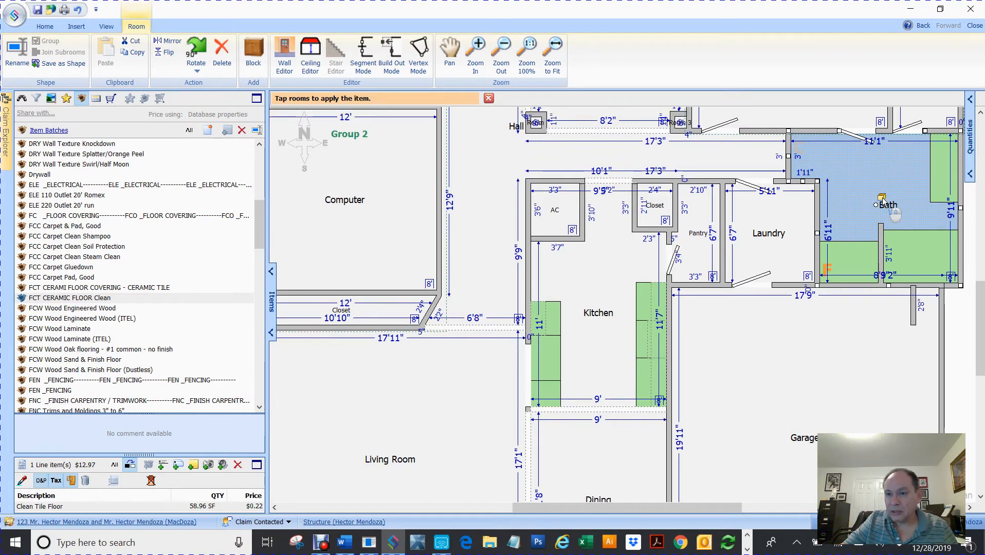
{"action": "scroll", "coordinate": [917, 167], "scroll_direction": "up", "scroll_amount": 3}
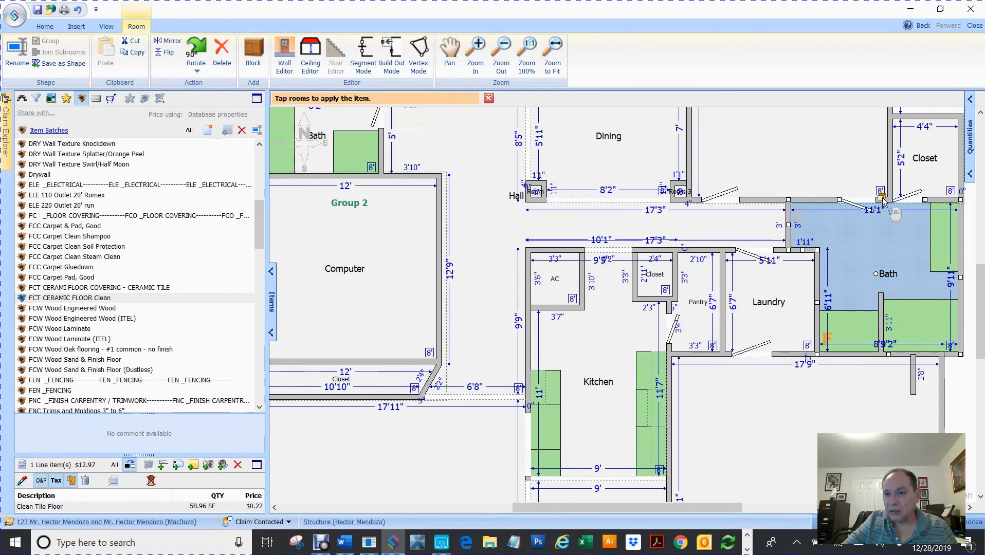
{"action": "left_click", "coordinate": [925, 169]}
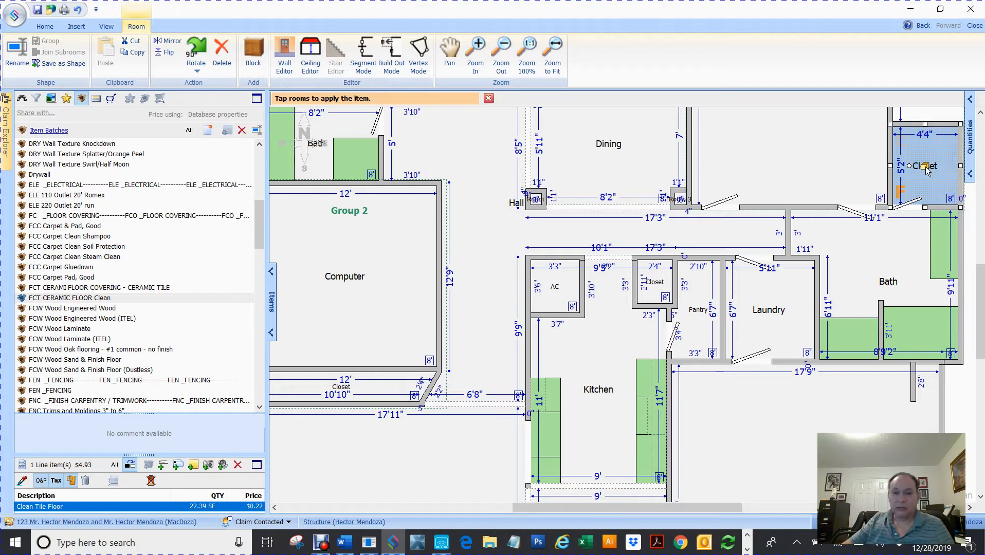
{"action": "scroll", "coordinate": [629, 275], "scroll_direction": "down", "scroll_amount": 5}
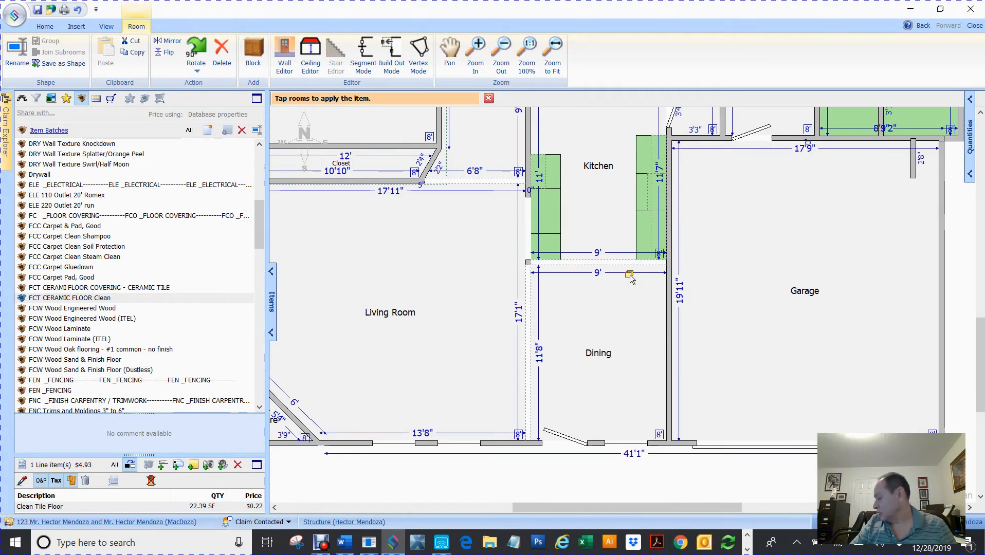
{"action": "left_click", "coordinate": [591, 359]}
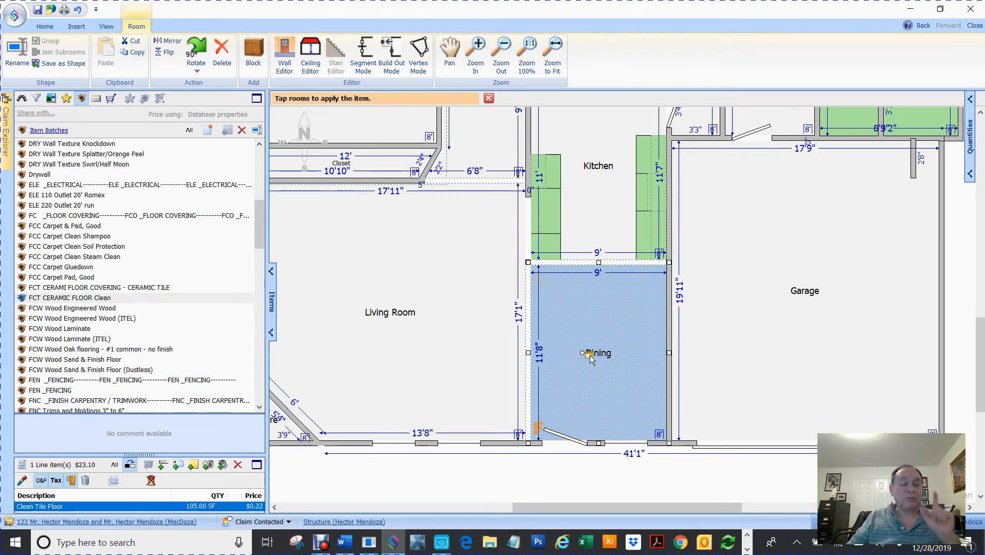
{"action": "scroll", "coordinate": [495, 346], "scroll_direction": "down", "scroll_amount": 2}
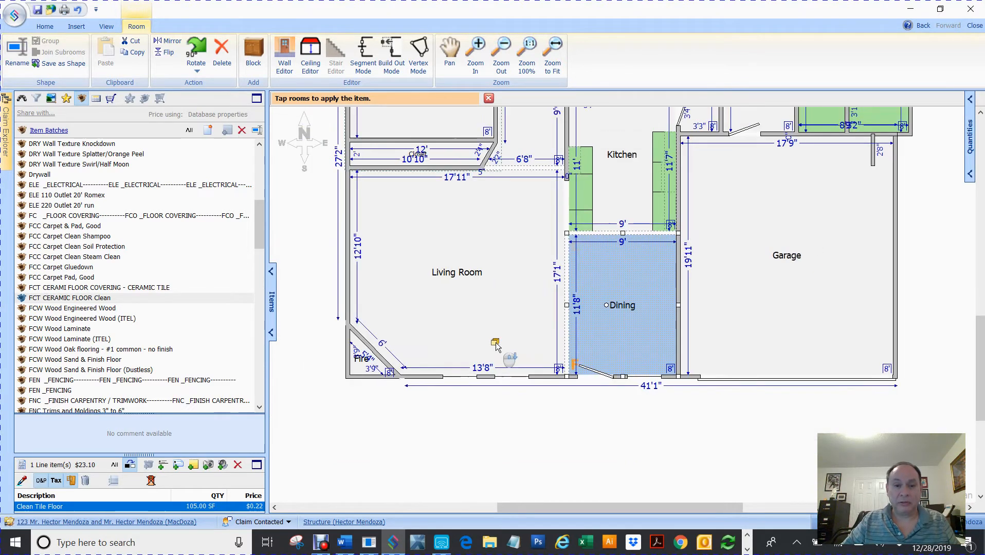
Close the room-tapping banner and select FCC Carpet & Pad, Good, scrolling to Bedroom 2.
{"action": "left_click", "coordinate": [489, 100]}
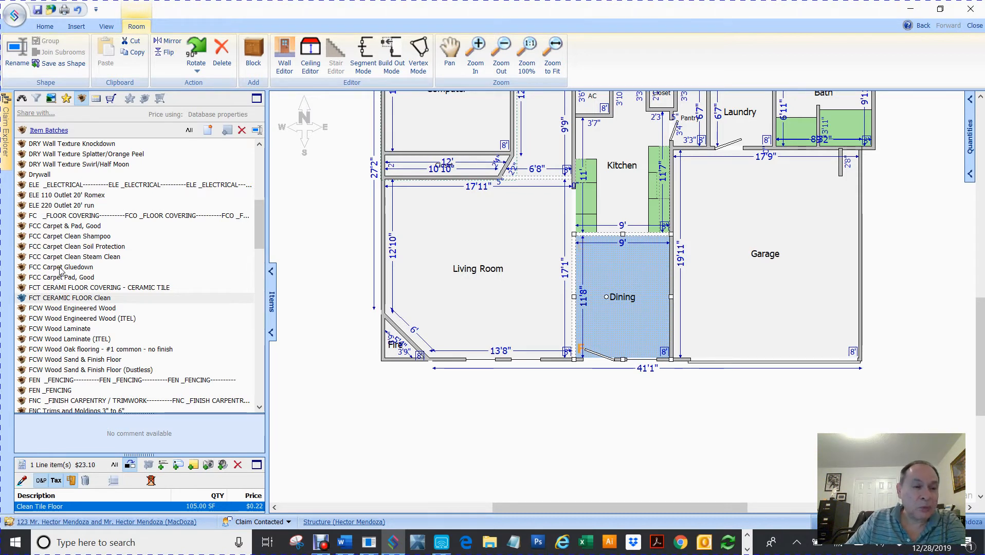
{"action": "left_click", "coordinate": [63, 229]}
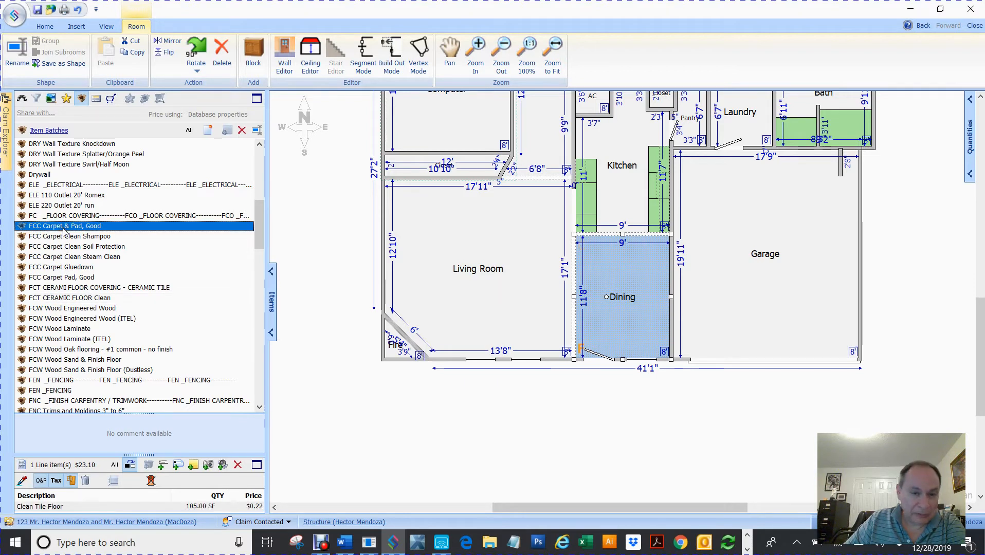
{"action": "left_click", "coordinate": [652, 427]}
{"action": "scroll", "coordinate": [650, 424], "scroll_direction": "up", "scroll_amount": 3}
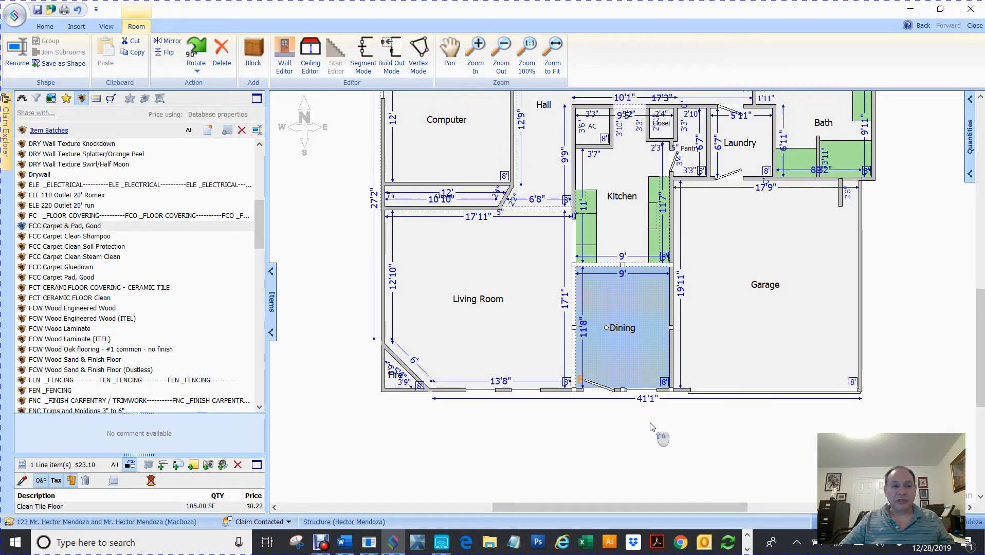
{"action": "scroll", "coordinate": [651, 424], "scroll_direction": "up", "scroll_amount": 4}
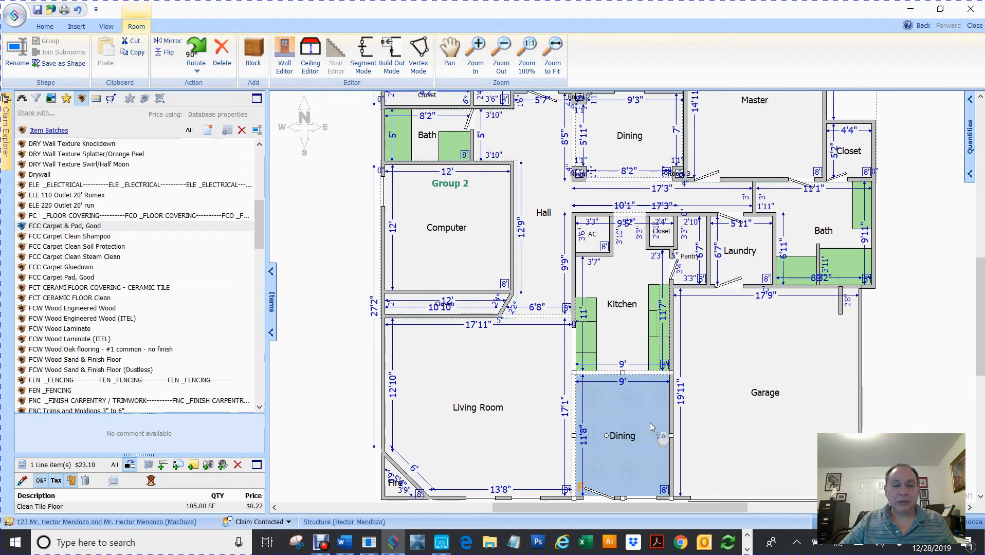
{"action": "scroll", "coordinate": [651, 426], "scroll_direction": "up", "scroll_amount": 1}
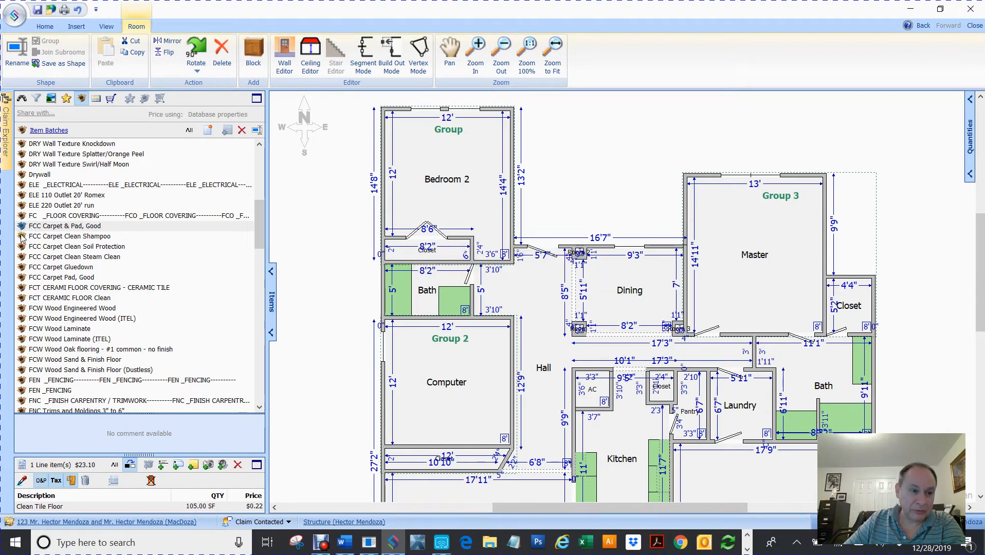
{"action": "left_click_drag", "start_coordinate": [21, 230], "coordinate": [98, 226]}
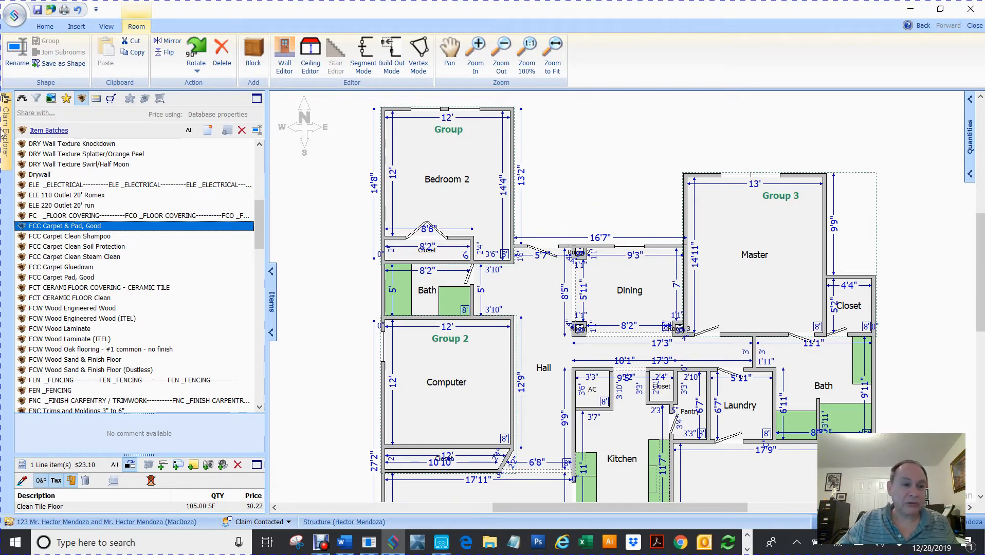
{"action": "mouse_move", "coordinate": [7, 130]}
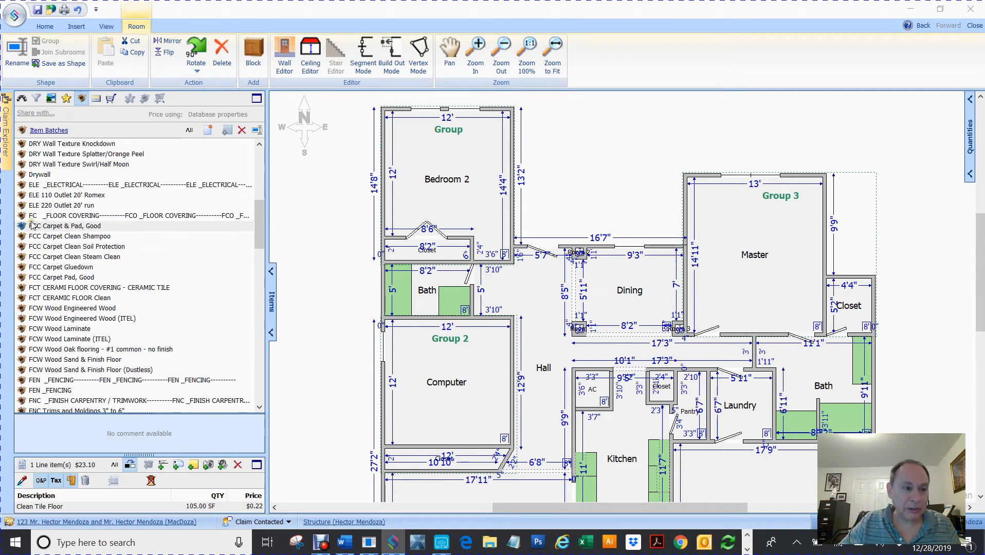
Apply Tear Out and Replace Carpet & Pad, Good to Bedroom 2, Master, Computer and the closet below Computer.
{"action": "left_click_drag", "start_coordinate": [21, 232], "coordinate": [452, 133]}
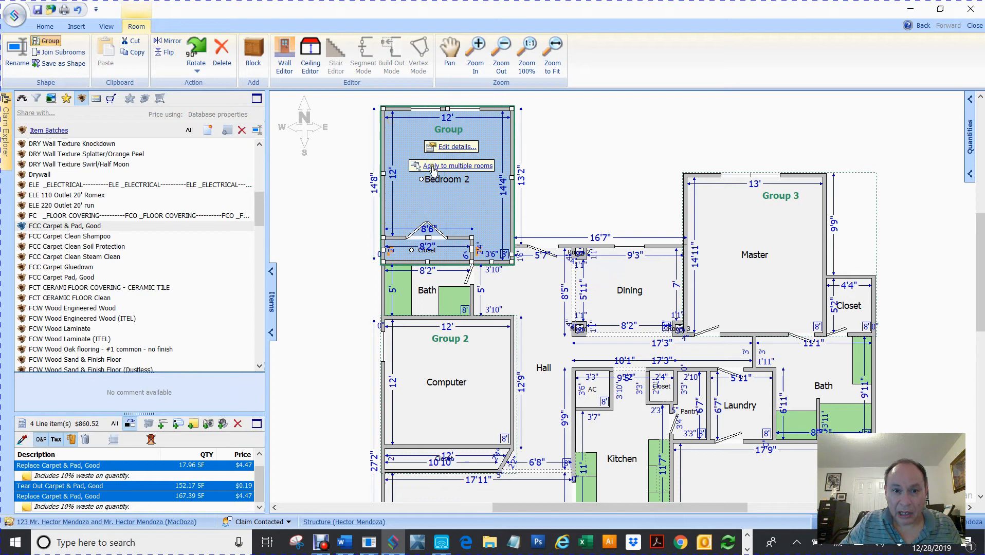
{"action": "left_click", "coordinate": [433, 167]}
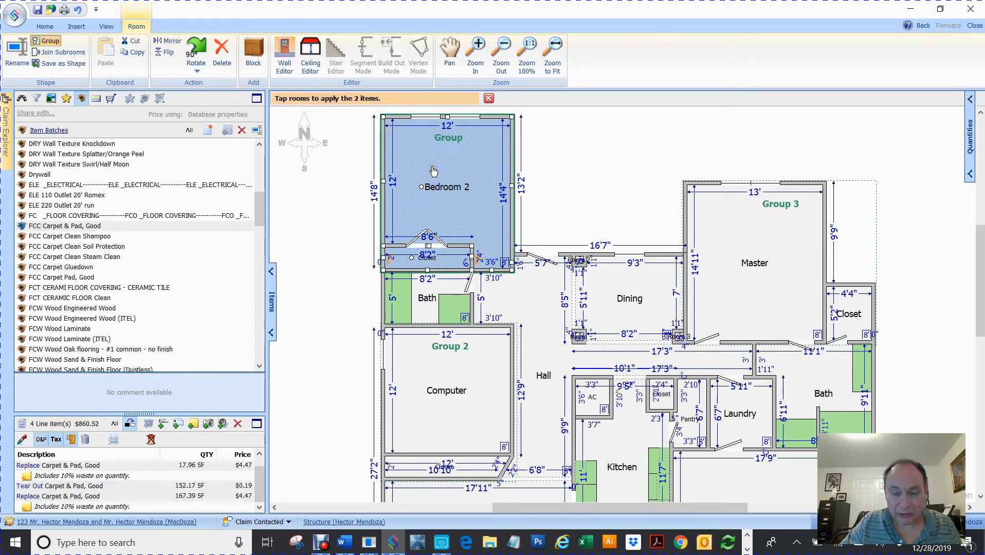
{"action": "left_click", "coordinate": [755, 265]}
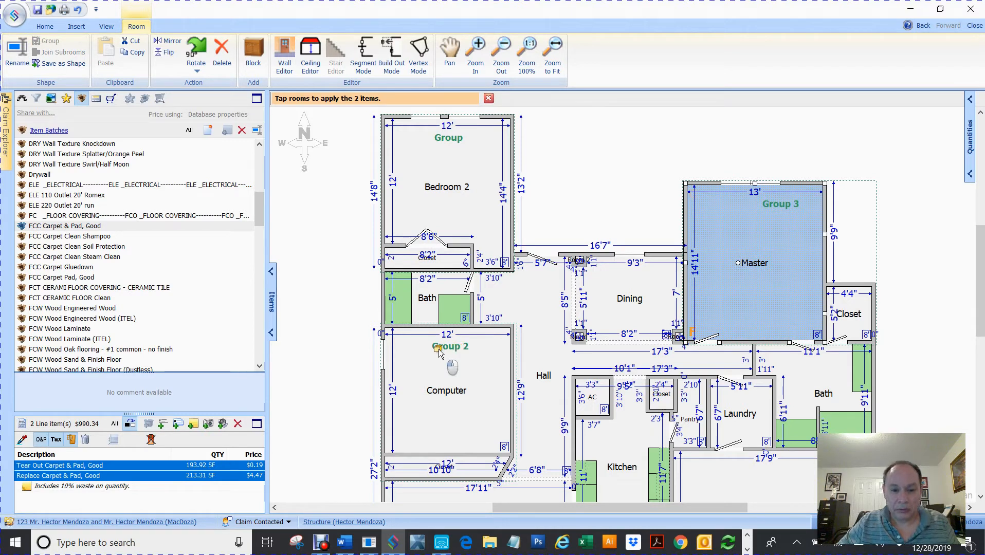
{"action": "left_click", "coordinate": [445, 394]}
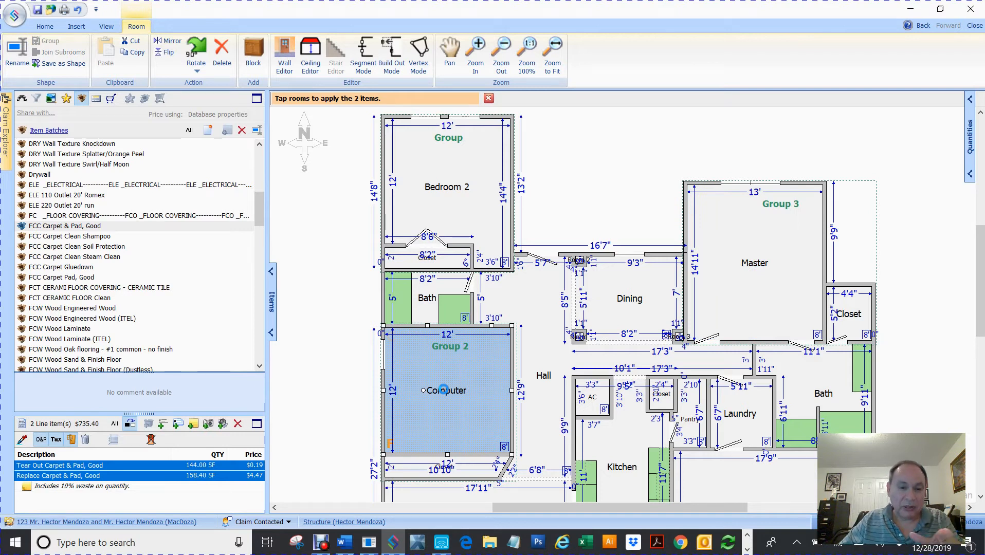
{"action": "left_click", "coordinate": [433, 472]}
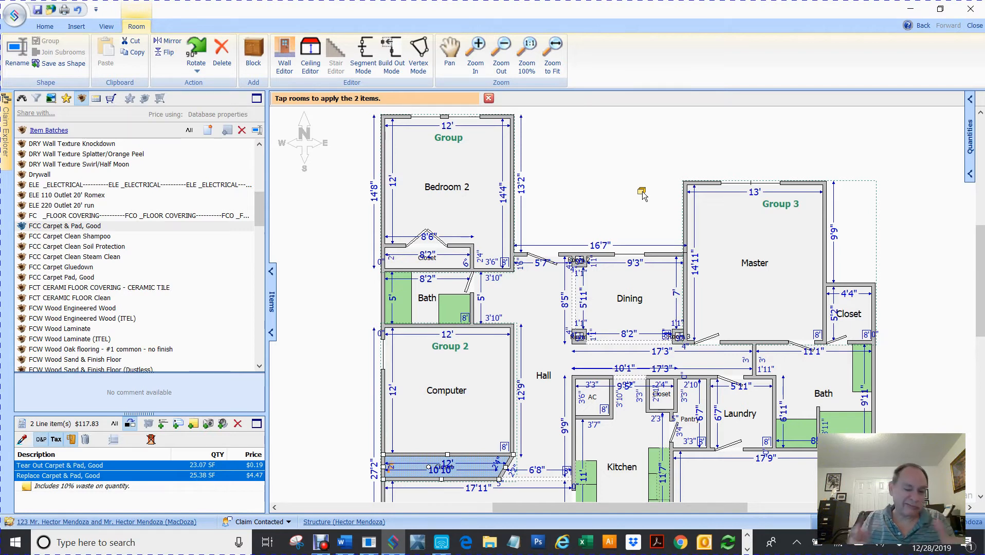
Close the 'Tap rooms to apply' banner and scroll Item Batches down to the FNC and PNT entries.
{"action": "left_click", "coordinate": [489, 99]}
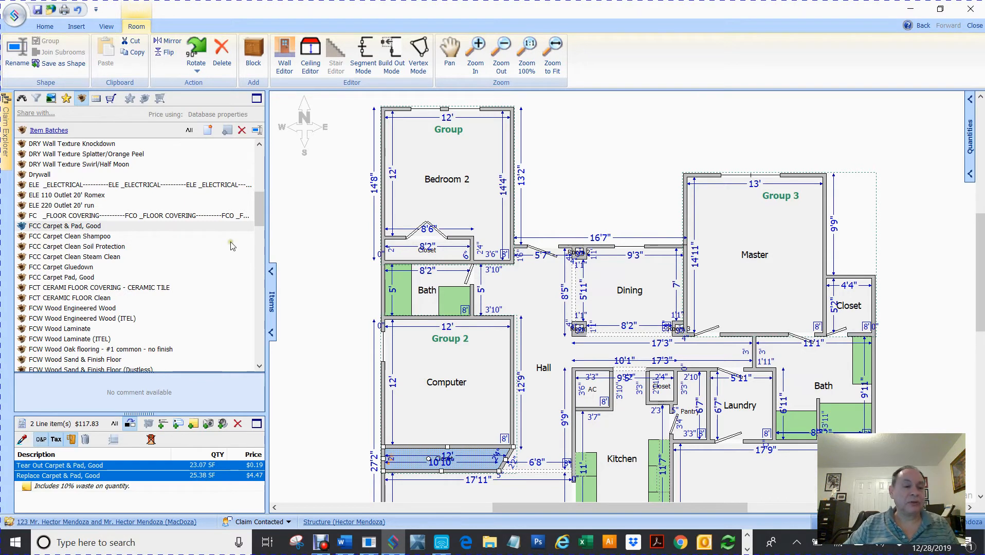
{"action": "scroll", "coordinate": [109, 247], "scroll_direction": "down", "scroll_amount": 1}
{"action": "scroll", "coordinate": [109, 247], "scroll_direction": "down", "scroll_amount": 5}
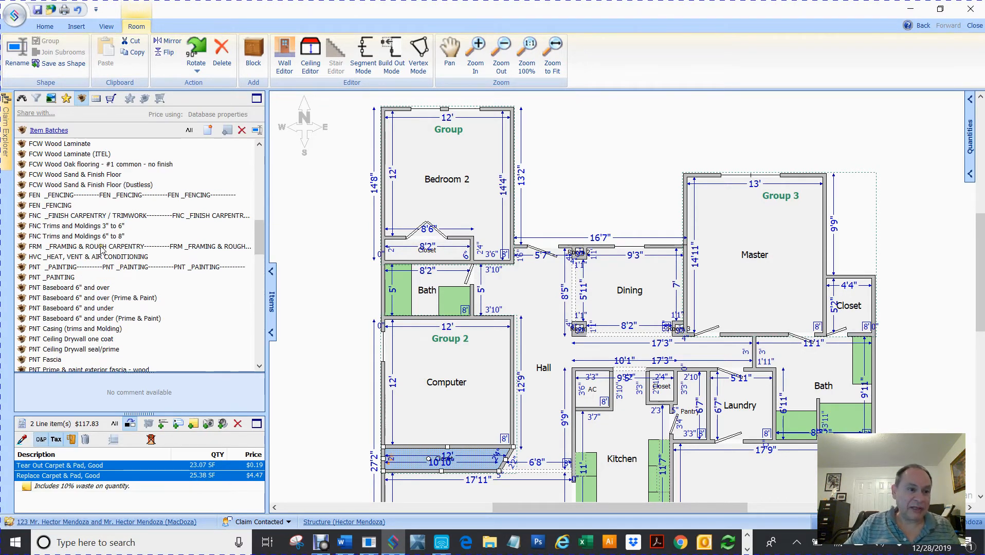
Select the FNC Trims 3" to 6" batch, deselect the closet wall, and zoom to fit the floor plan.
{"action": "left_click", "coordinate": [55, 228]}
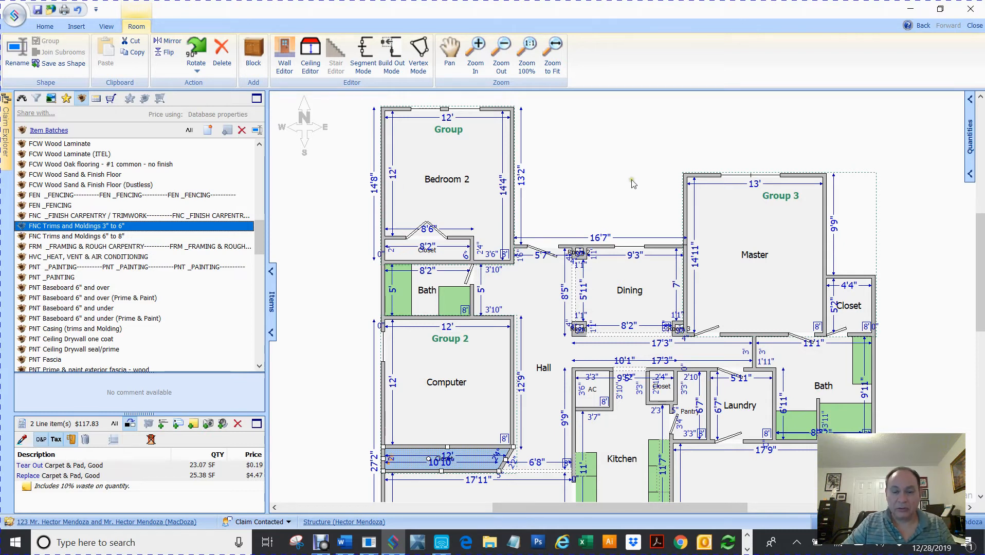
{"action": "scroll", "coordinate": [632, 184], "scroll_direction": "down", "scroll_amount": 2}
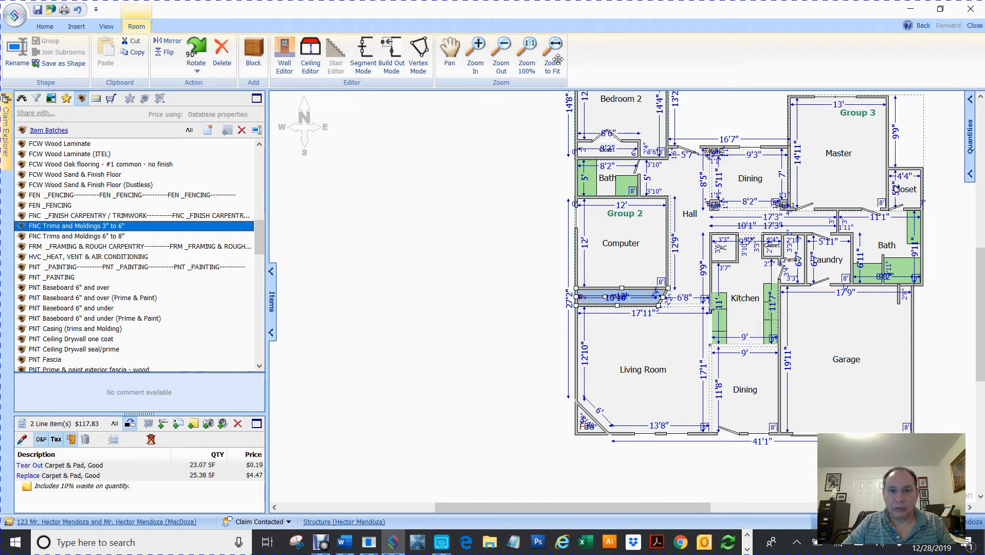
{"action": "left_click", "coordinate": [554, 44]}
{"action": "left_click", "coordinate": [554, 43]}
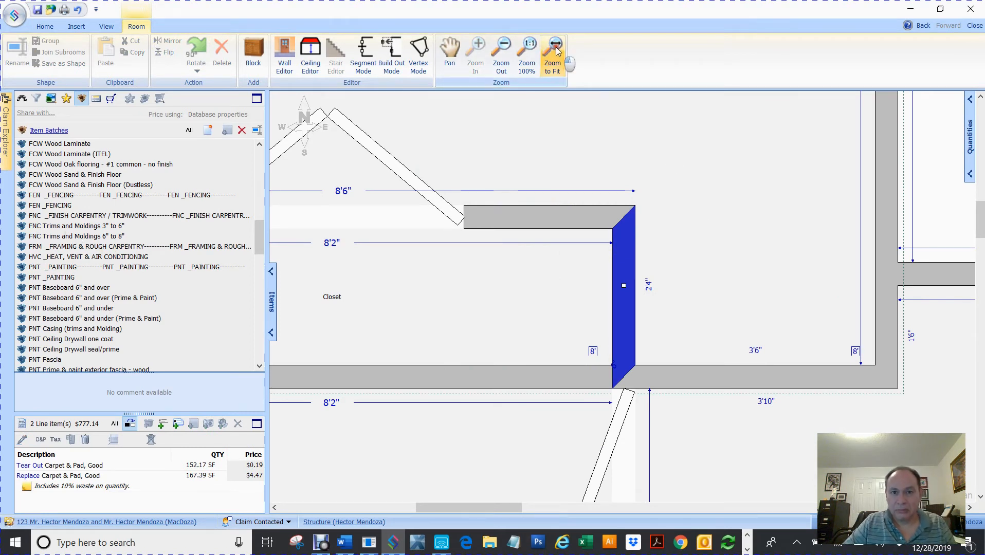
{"action": "scroll", "coordinate": [687, 216], "scroll_direction": "down", "scroll_amount": 4}
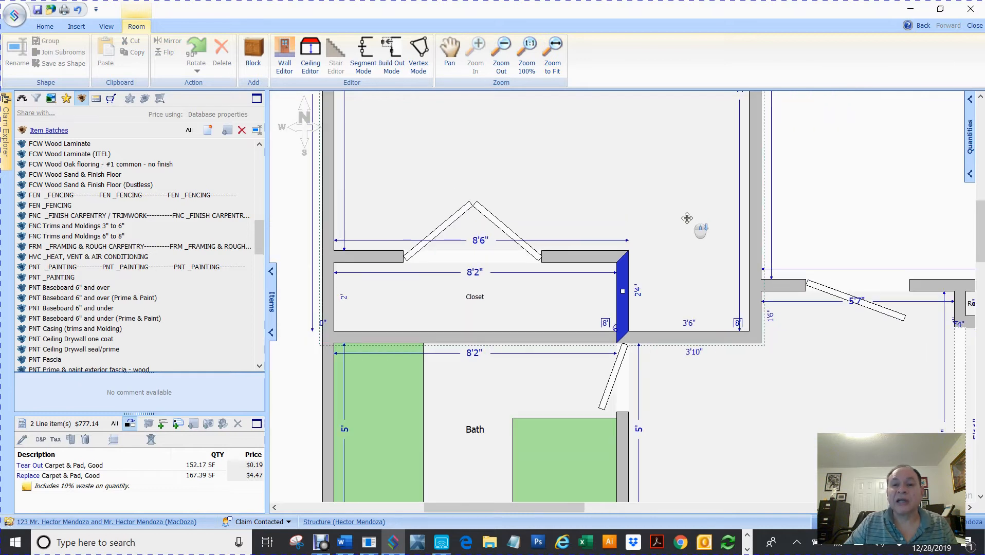
{"action": "left_click", "coordinate": [367, 286]}
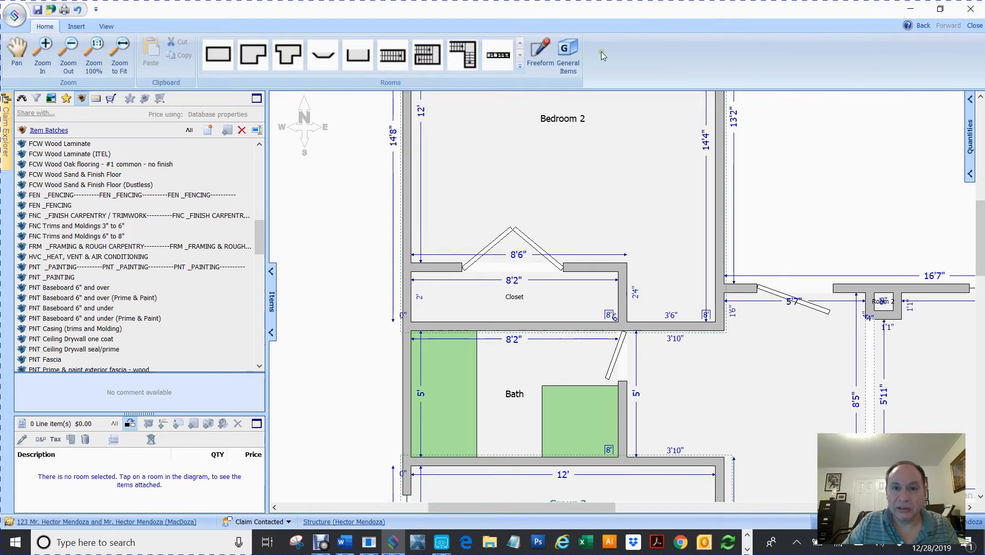
{"action": "left_click", "coordinate": [120, 51]}
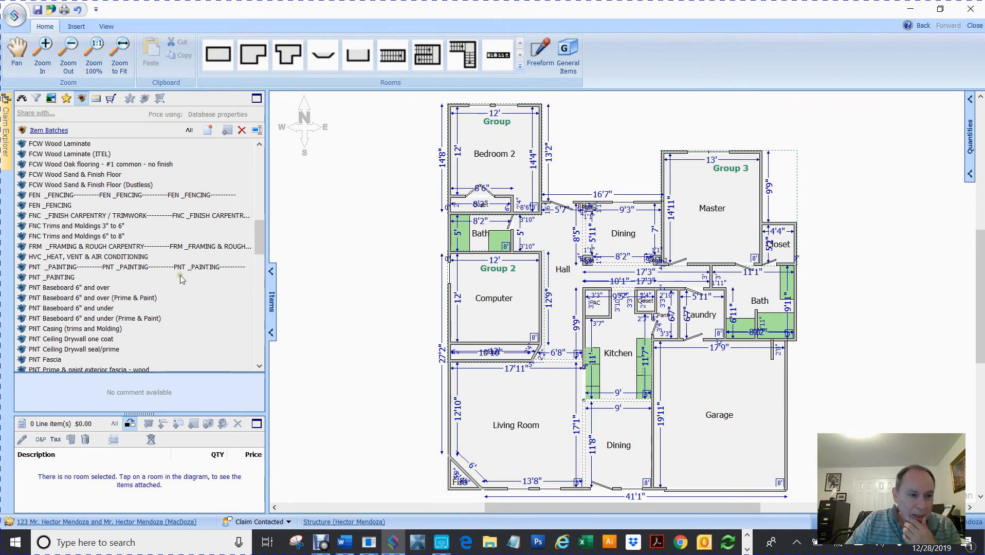
Drag FNC Trims and Moldings 3" to 6" onto the sketch, adding base molding lines at 49.68 and 52.66 LF.
{"action": "left_click", "coordinate": [57, 227]}
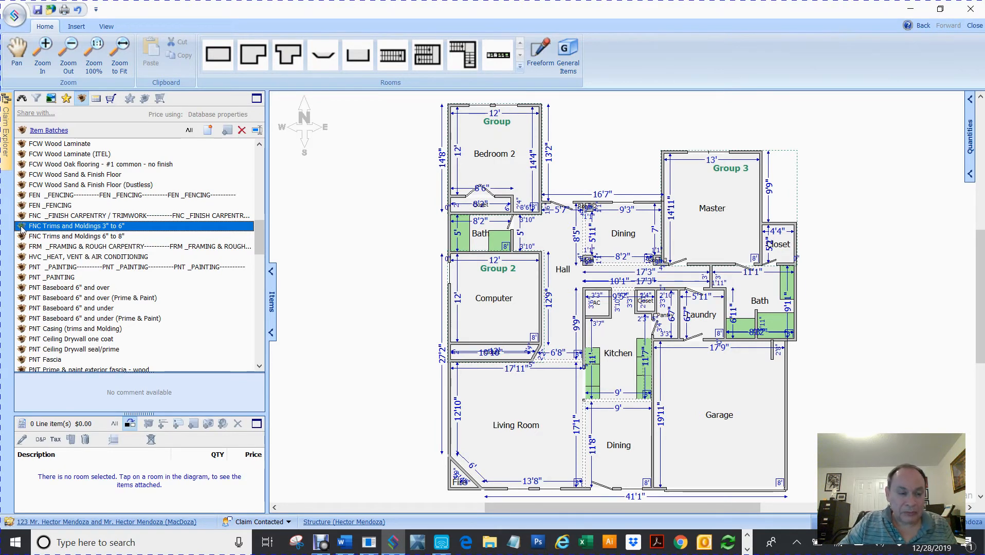
{"action": "left_click_drag", "start_coordinate": [22, 230], "coordinate": [387, 207]}
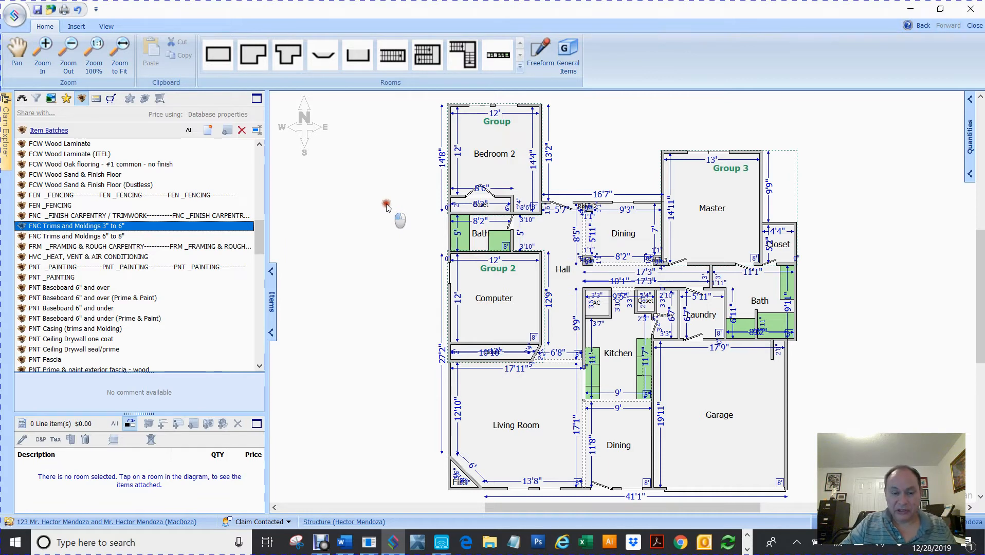
{"action": "left_click_drag", "start_coordinate": [387, 206], "coordinate": [387, 206]}
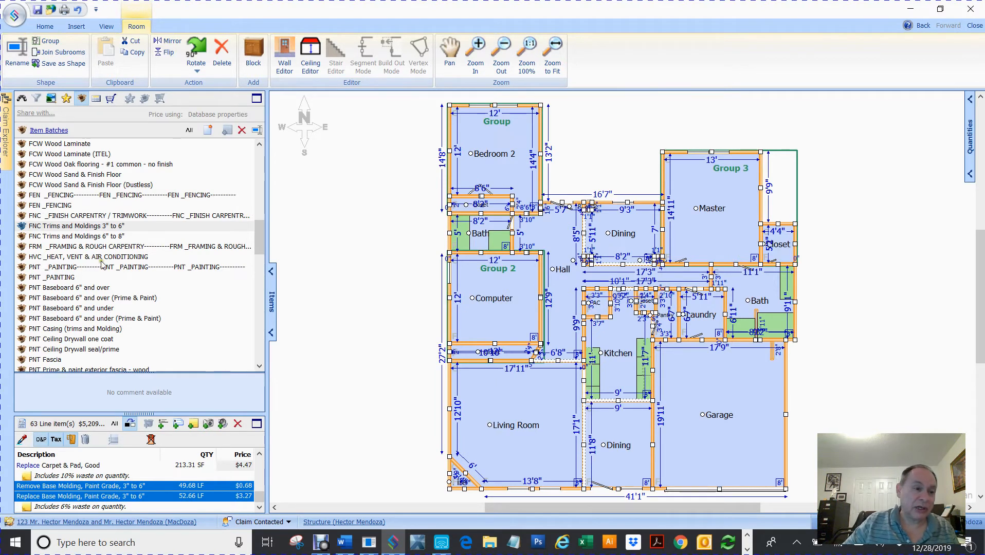
{"action": "left_click_drag", "start_coordinate": [260, 243], "coordinate": [259, 253]}
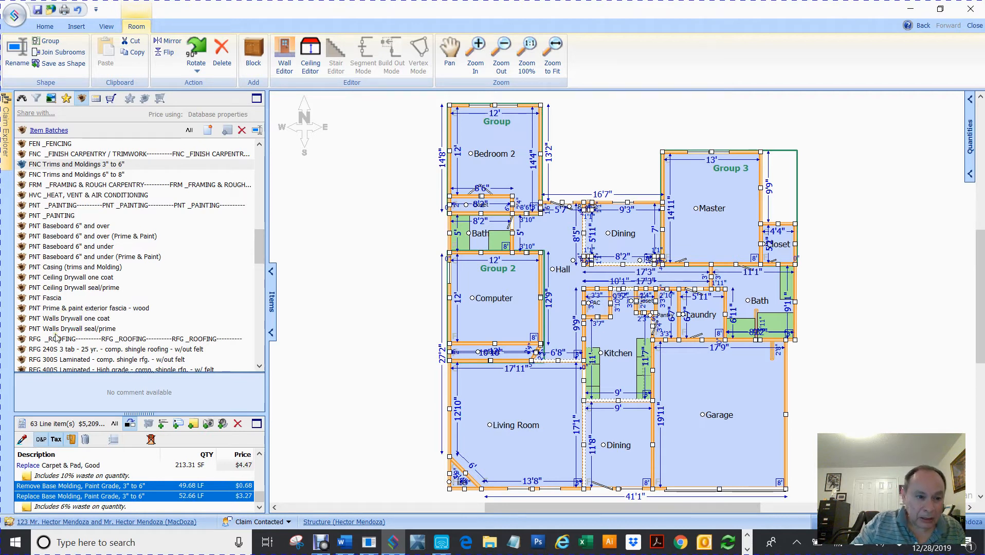
Select the PNT Baseboard 6" and over batch after checking the casing batch, and deselect all rooms.
{"action": "left_click", "coordinate": [62, 228]}
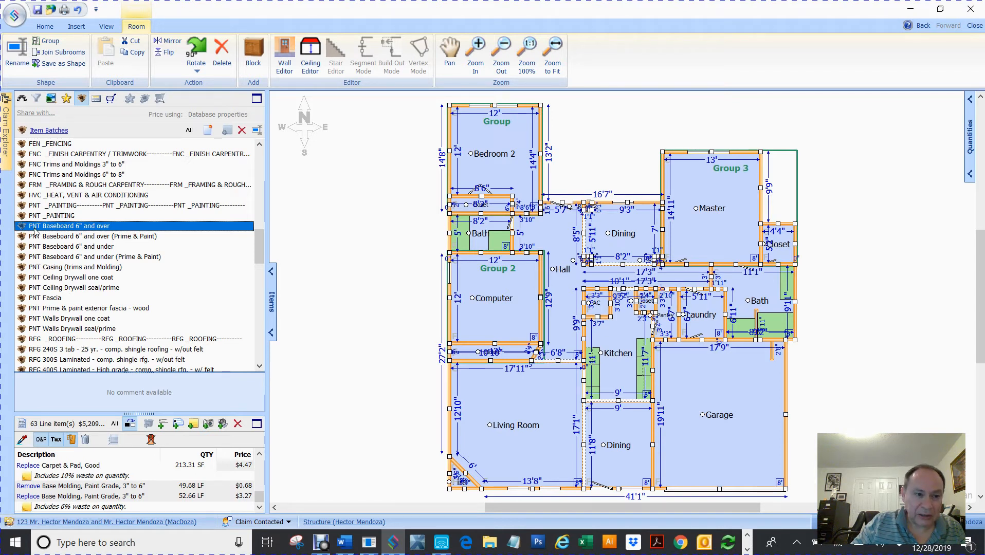
{"action": "left_click", "coordinate": [22, 268]}
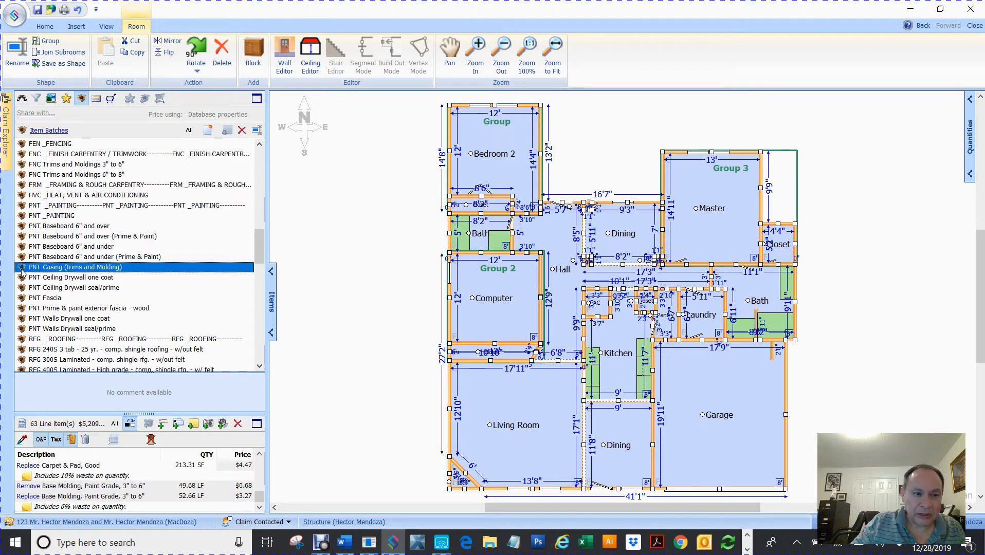
{"action": "left_click", "coordinate": [22, 227]}
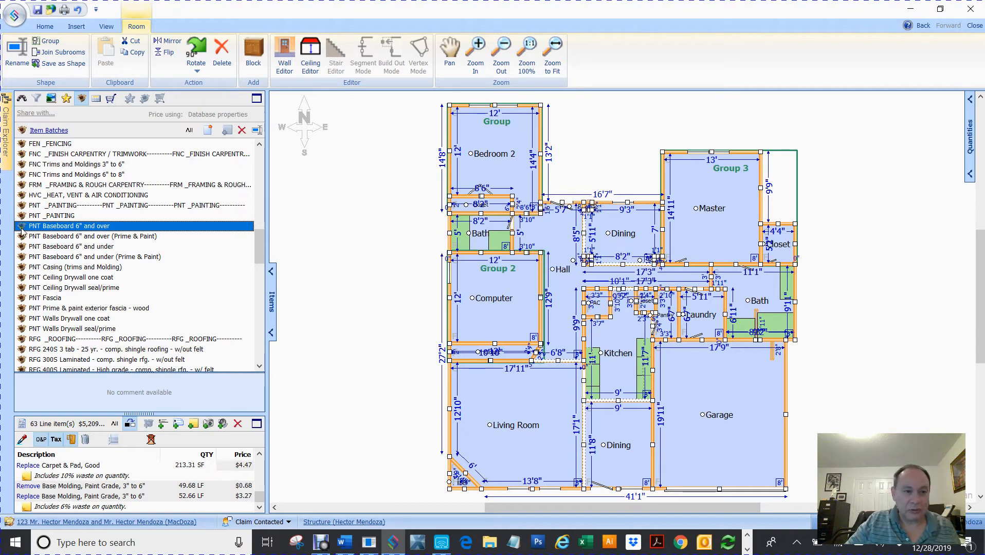
{"action": "left_click", "coordinate": [413, 169]}
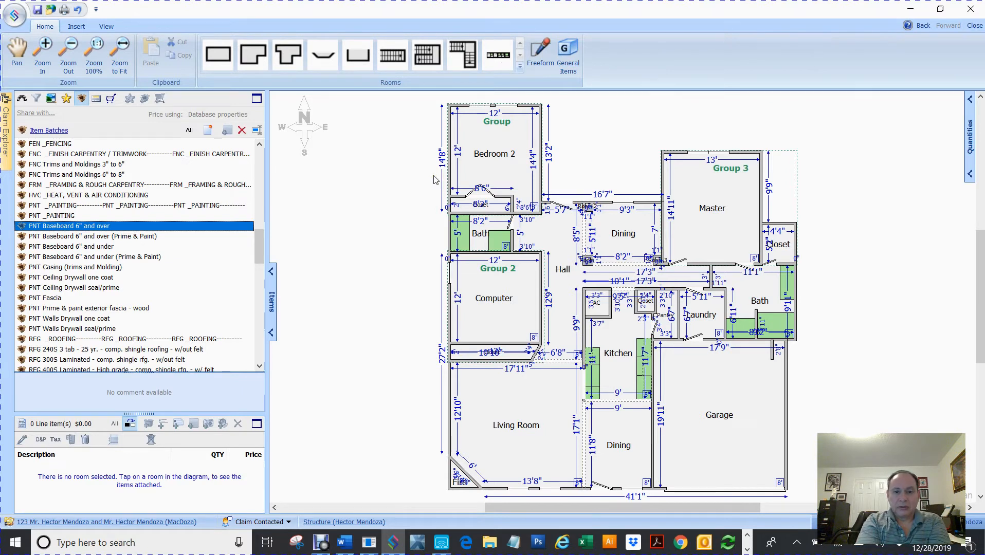
View the contents of PNT Baseboard 6" and over, then return to the Item Batches list.
{"action": "left_click", "coordinate": [23, 229]}
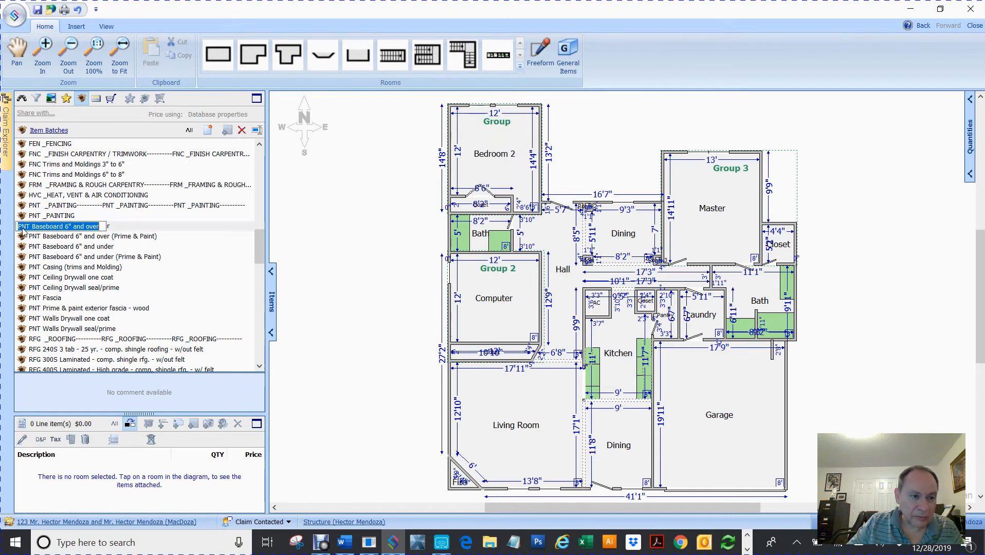
{"action": "double_click", "coordinate": [21, 229]}
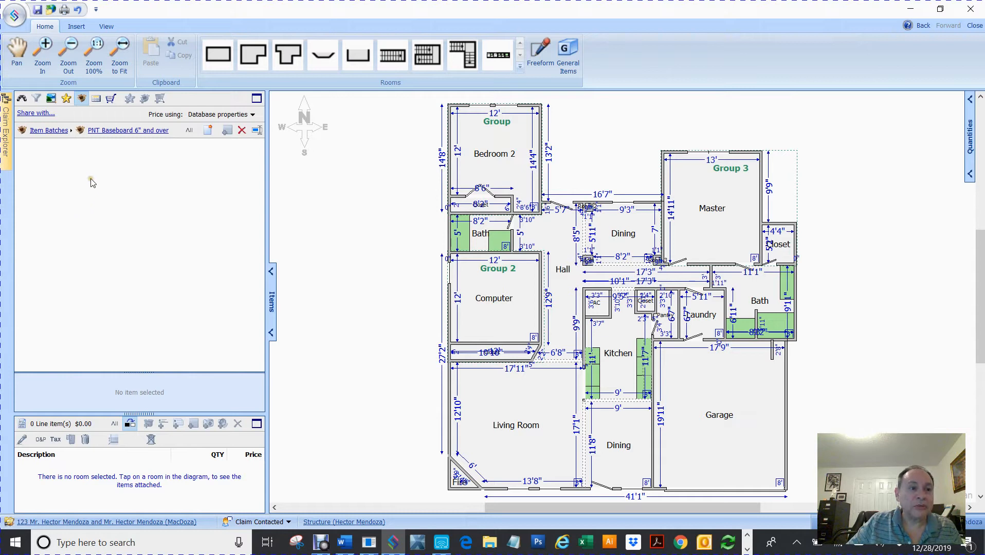
{"action": "left_click", "coordinate": [39, 131]}
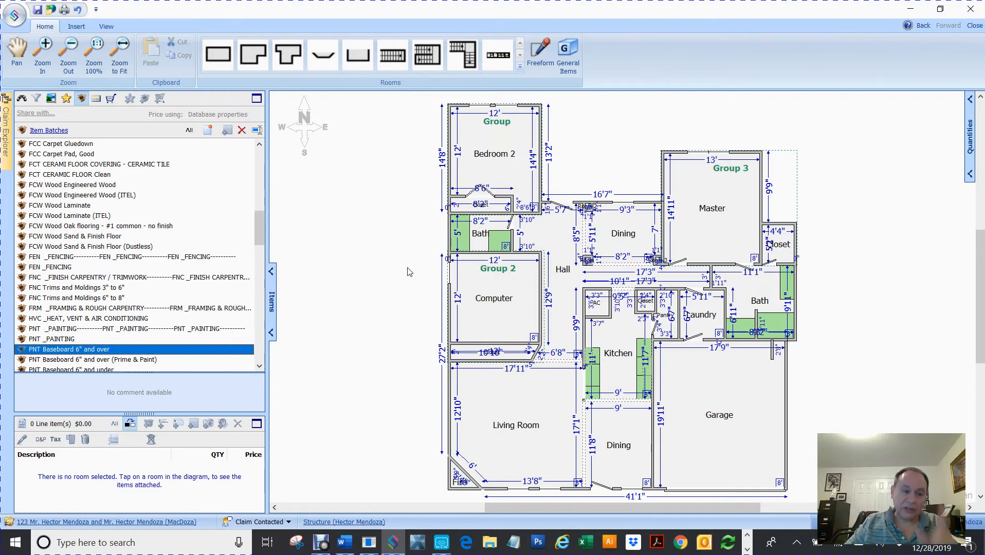
Apply the PNT Baseboard 6" and under batch to every room, then deselect the rooms.
{"action": "left_click", "coordinate": [259, 367]}
{"action": "left_click", "coordinate": [259, 366]}
{"action": "left_click", "coordinate": [259, 366]}
{"action": "left_click", "coordinate": [259, 366]}
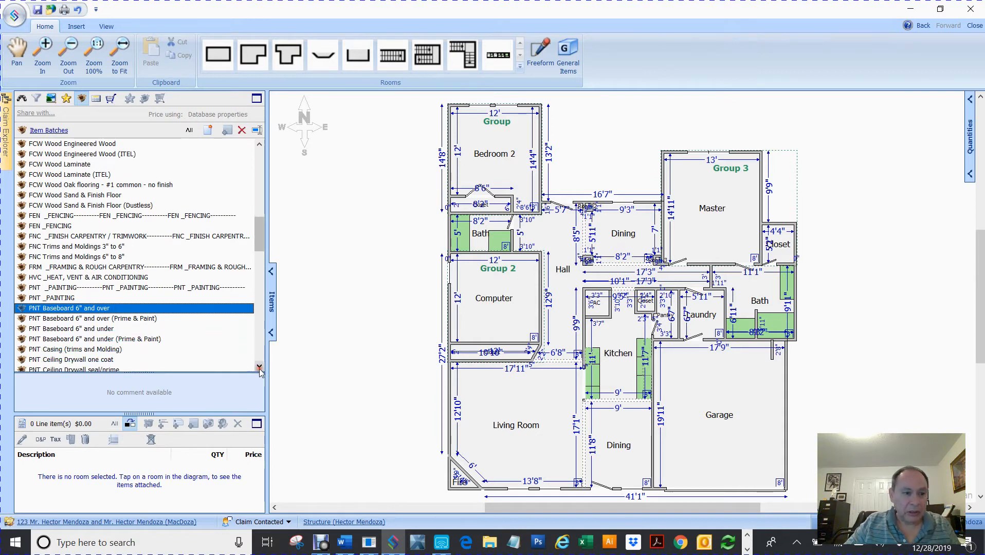
{"action": "left_click", "coordinate": [20, 319]}
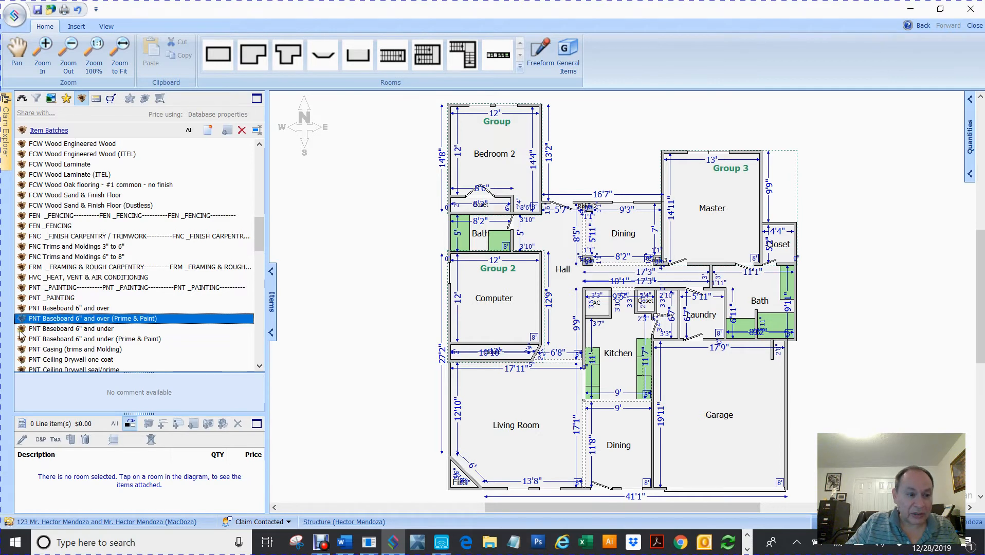
{"action": "left_click", "coordinate": [20, 329]}
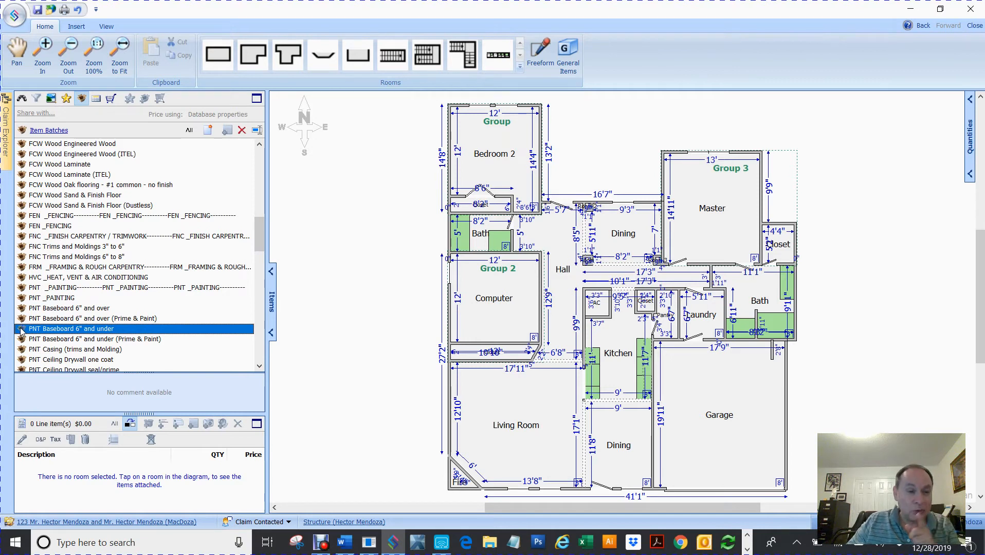
{"action": "left_click", "coordinate": [372, 203]}
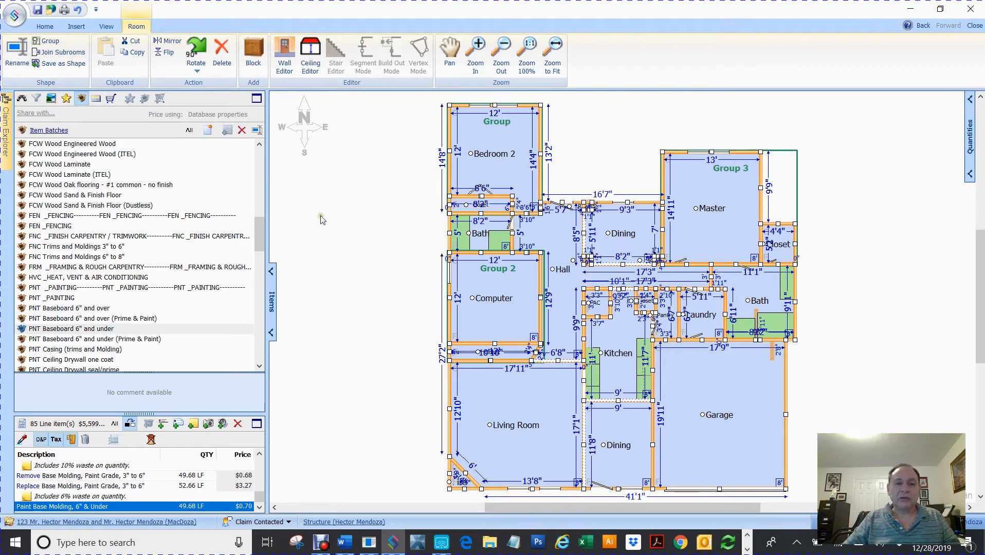
{"action": "left_click", "coordinate": [373, 264]}
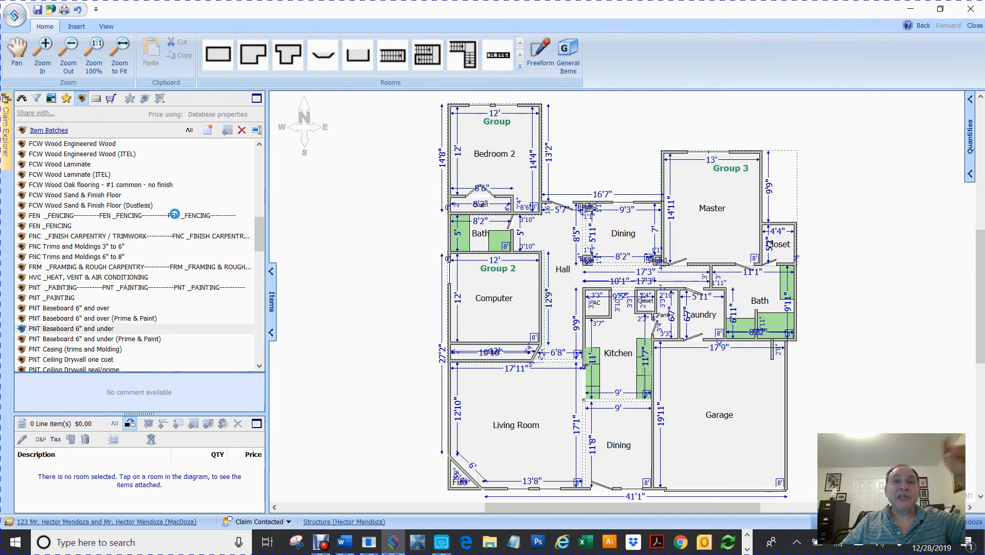
Scroll Item Batches to the DRY section and select the DRY wall 1/2 batch.
{"action": "scroll", "coordinate": [106, 177], "scroll_direction": "up", "scroll_amount": 15}
{"action": "scroll", "coordinate": [105, 176], "scroll_direction": "up", "scroll_amount": 1}
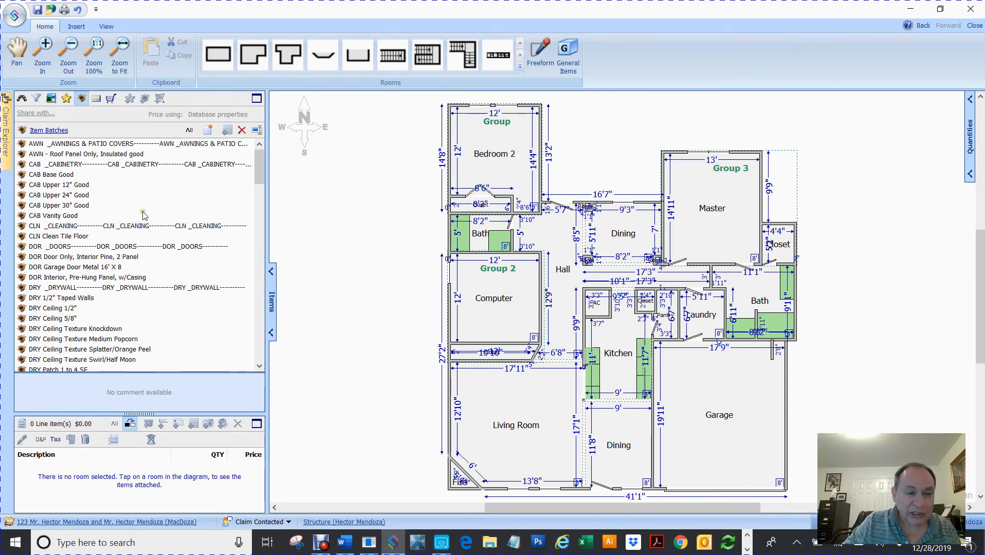
{"action": "scroll", "coordinate": [143, 216], "scroll_direction": "down", "scroll_amount": 1}
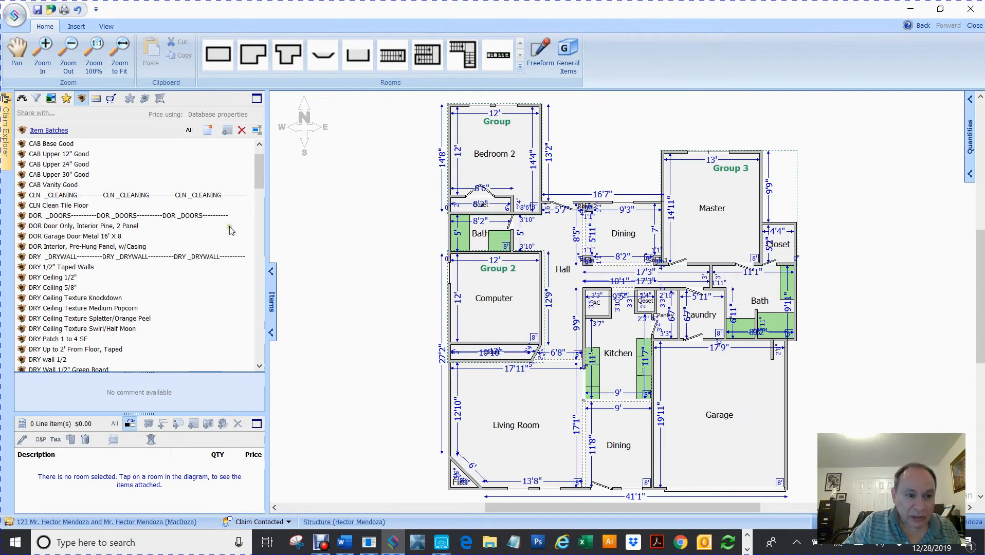
{"action": "scroll", "coordinate": [154, 259], "scroll_direction": "down", "scroll_amount": 2}
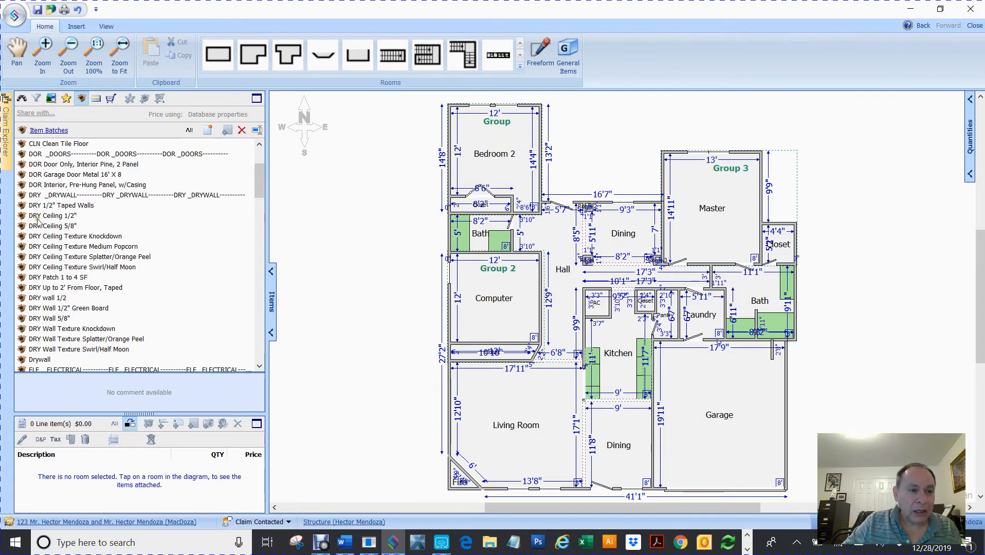
{"action": "left_click", "coordinate": [46, 299]}
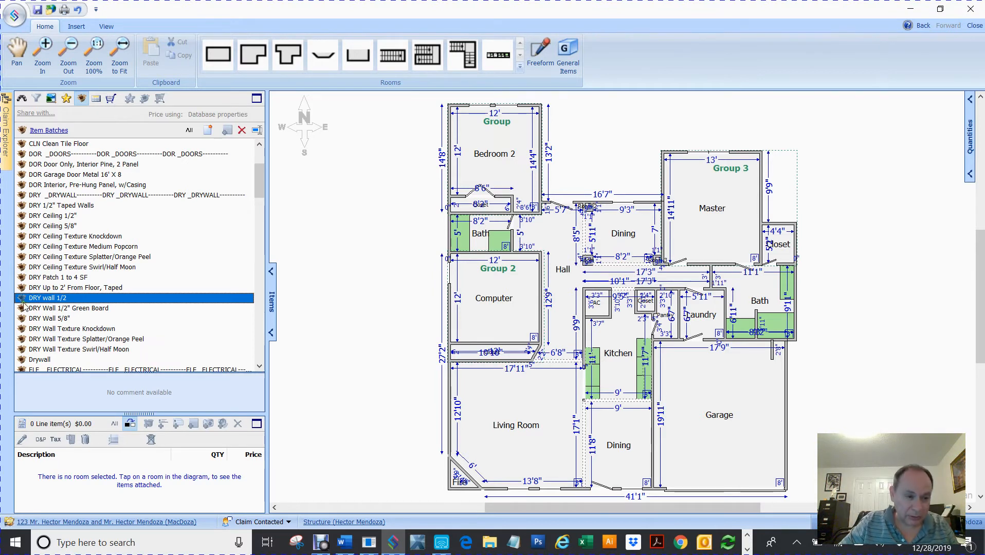
Apply DRY wall 1/2 to Bedroom 2 and add its Remove and Replace Drywall lines to the cart.
{"action": "left_click_drag", "start_coordinate": [21, 302], "coordinate": [507, 151]}
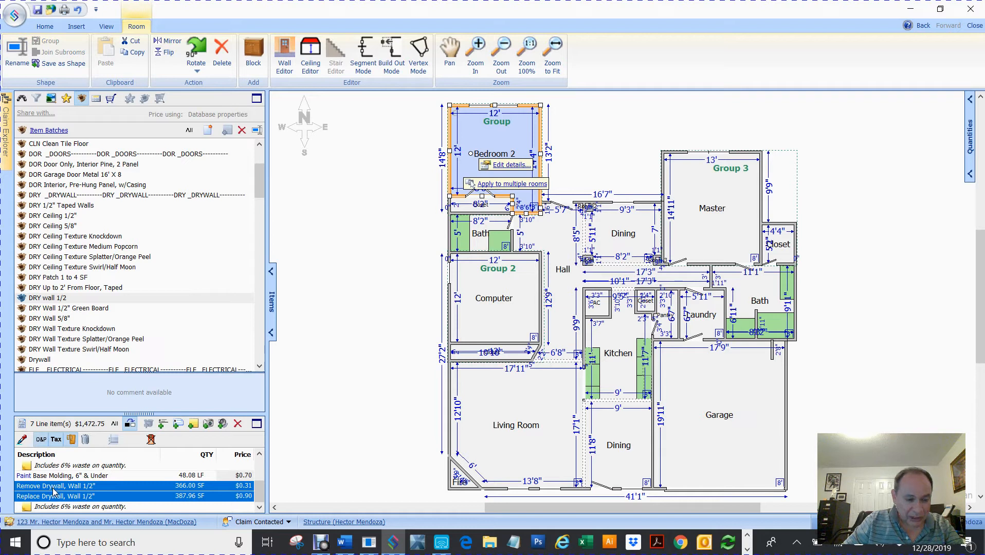
{"action": "right_click", "coordinate": [53, 490]}
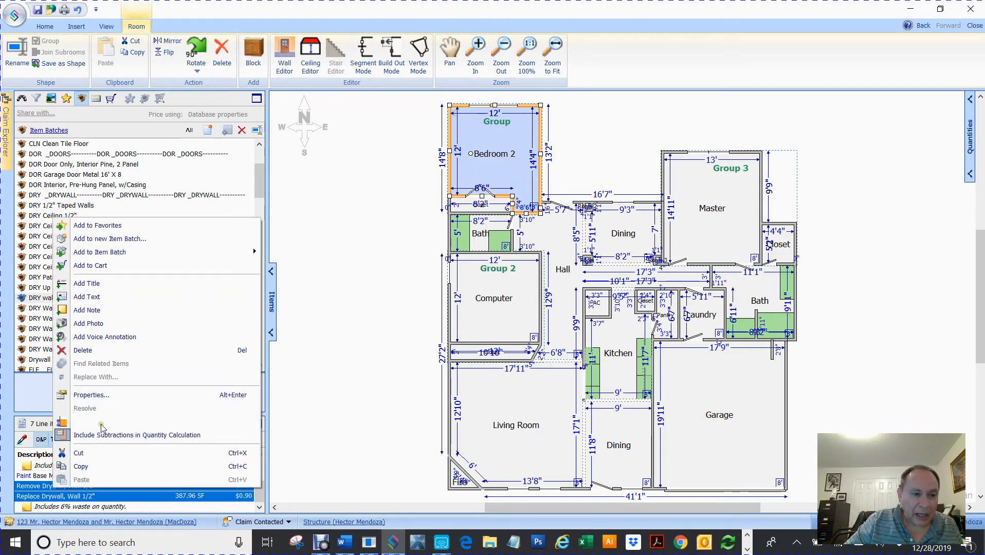
{"action": "left_click", "coordinate": [105, 266]}
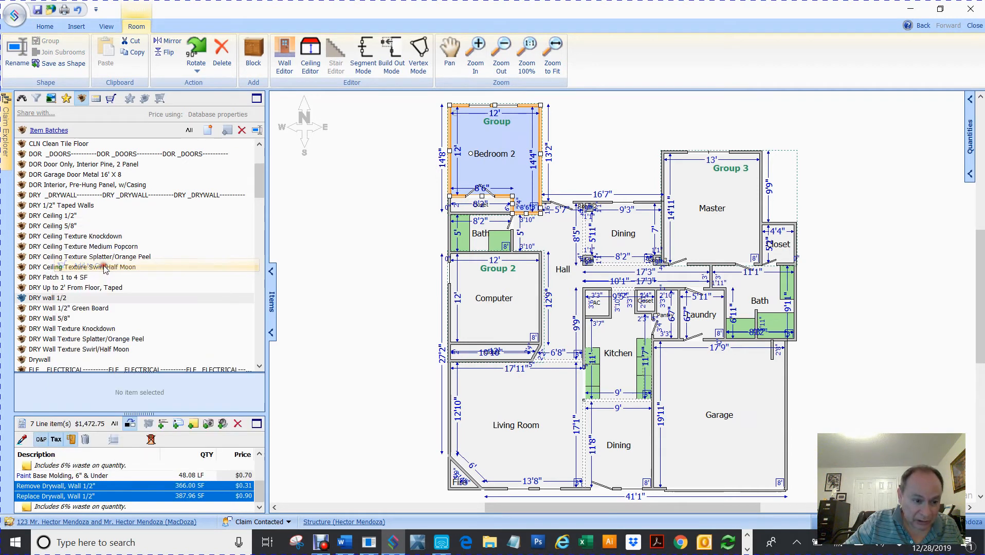
{"action": "left_click", "coordinate": [30, 487]}
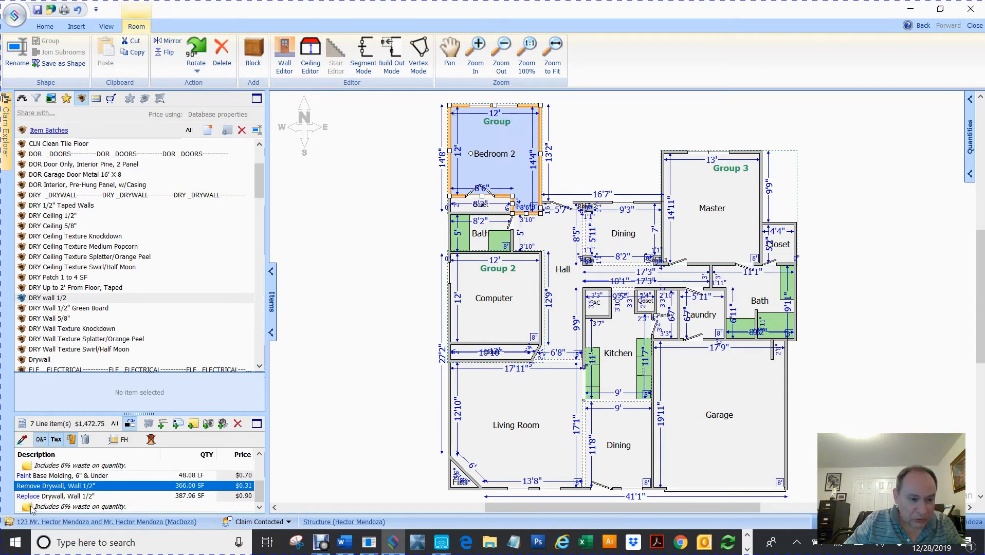
{"action": "left_click", "coordinate": [36, 496], "text": "ctrl"}
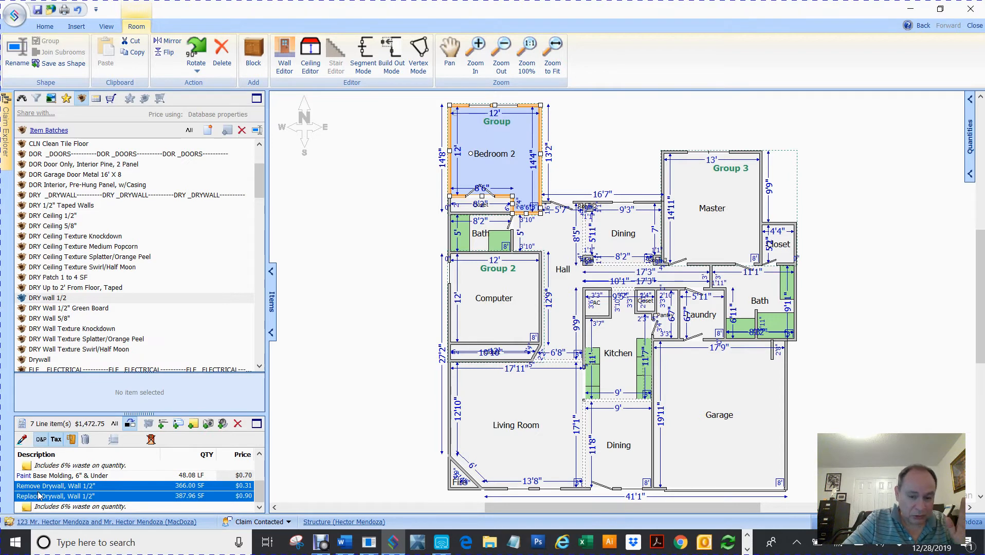
{"action": "left_click", "coordinate": [329, 245]}
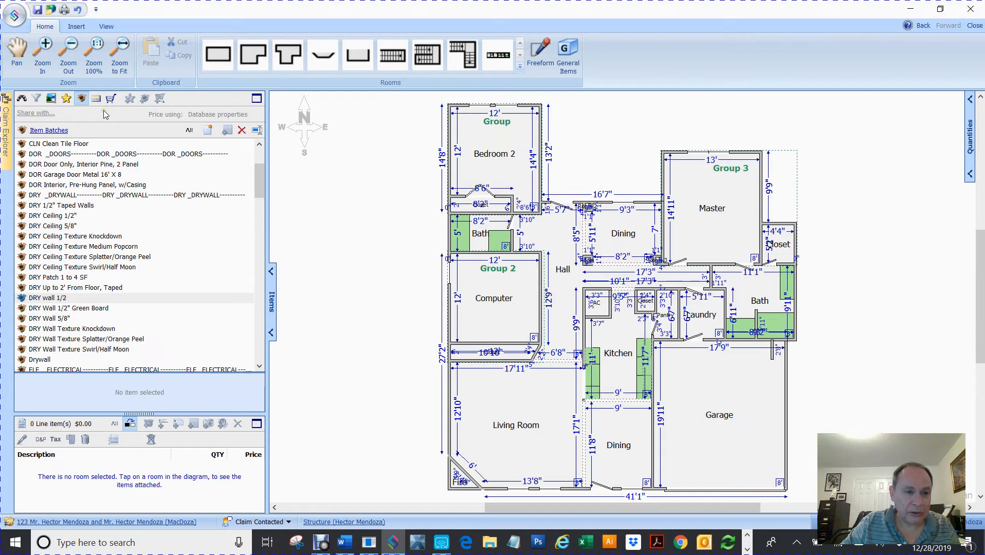
Drag both Drywall, Wall 1/2" cart items ($0.31 and $0.90 per SF) onto Bedroom 2.
{"action": "left_click", "coordinate": [111, 98]}
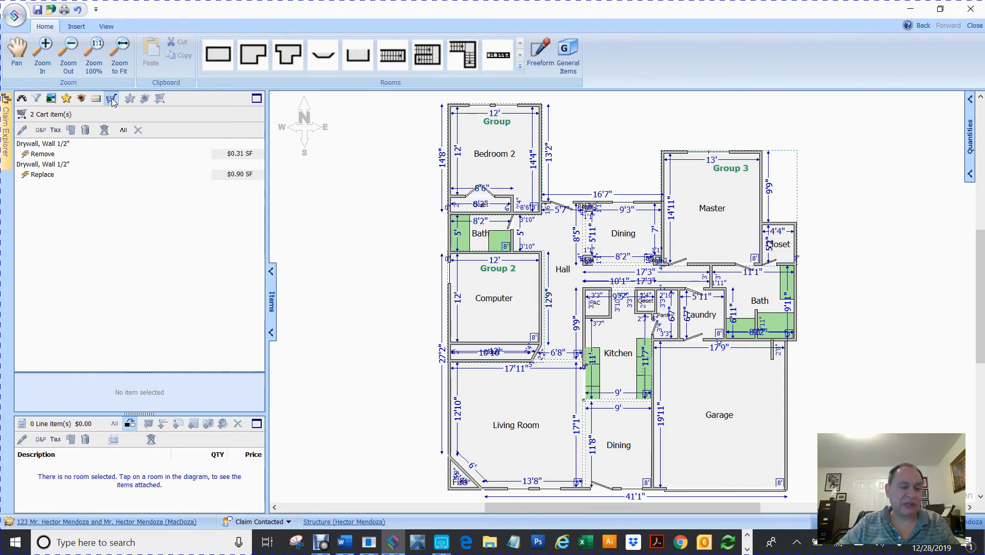
{"action": "left_click", "coordinate": [36, 154]}
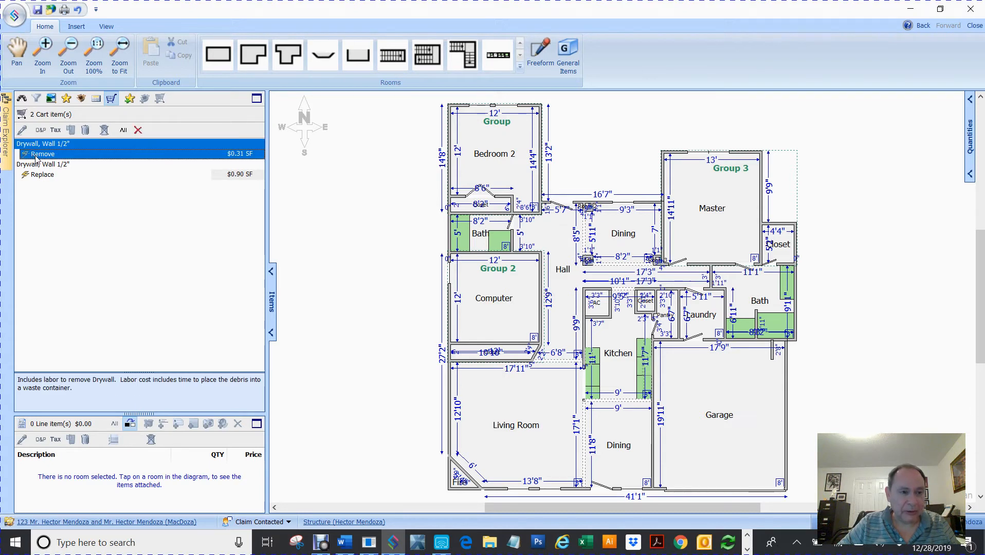
{"action": "left_click", "coordinate": [36, 176], "text": "ctrl"}
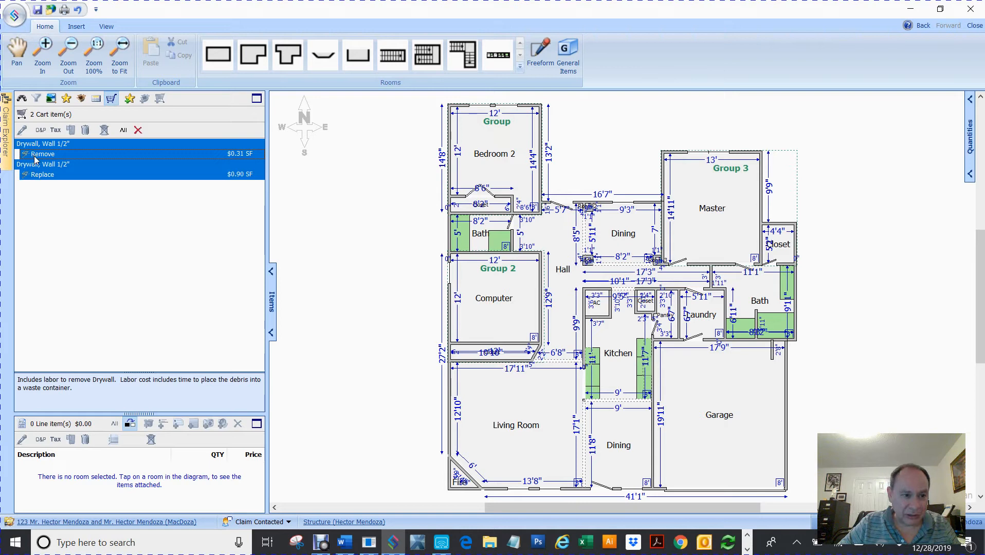
{"action": "left_click_drag", "start_coordinate": [36, 159], "coordinate": [504, 149]}
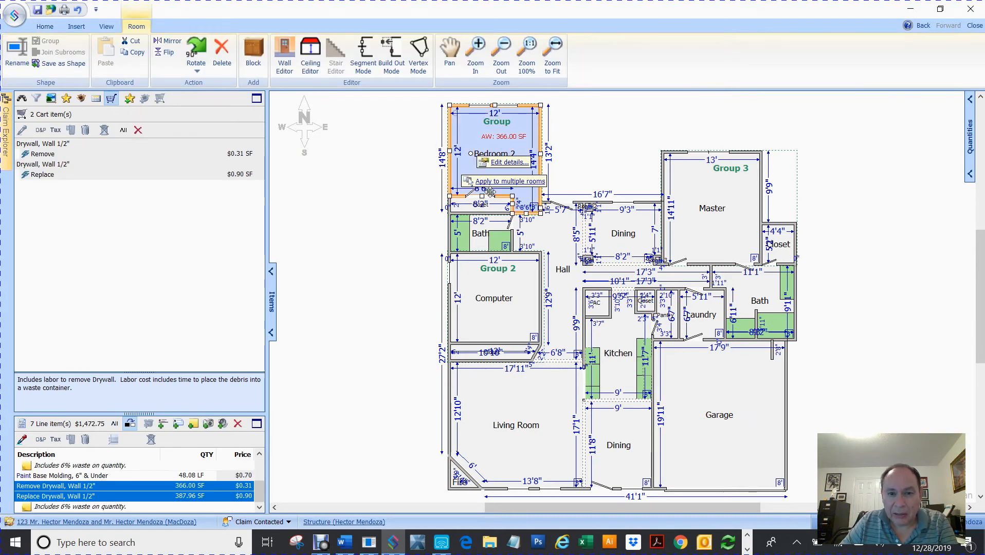
Multiply Bedroom 2's drywall quantities 366.00 and 387.96 SF by .25, bringing the estimate to $1,131.02.
{"action": "left_click", "coordinate": [504, 163]}
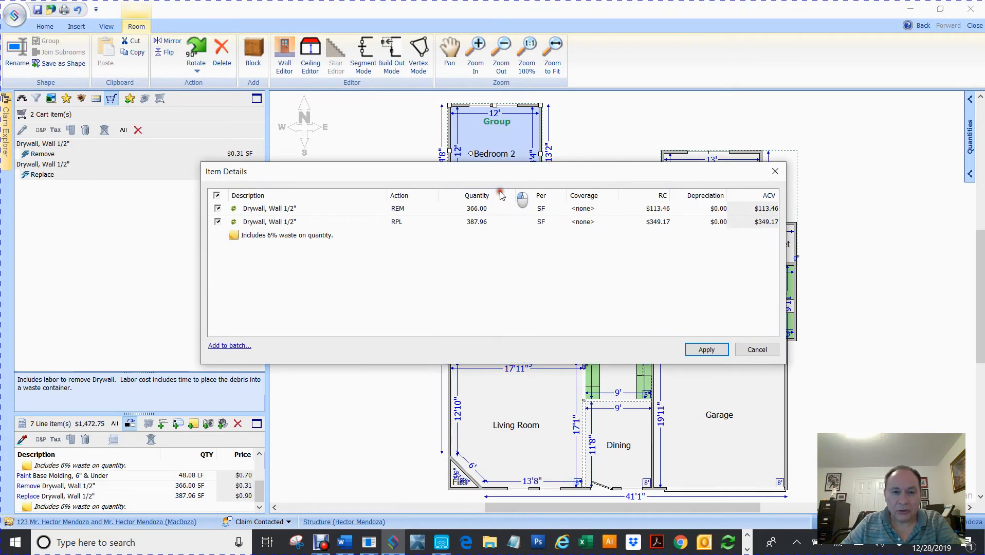
{"action": "left_click", "coordinate": [489, 209]}
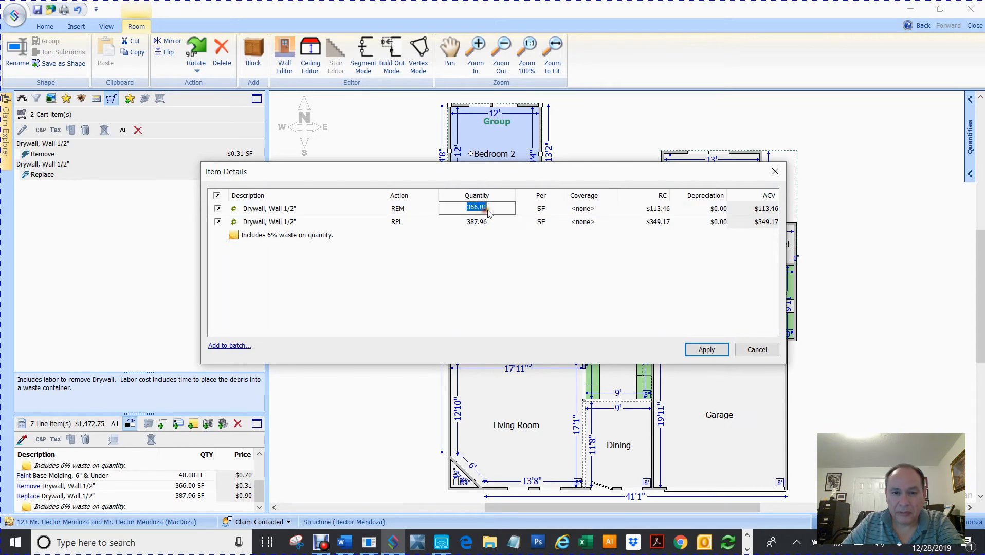
{"action": "left_click", "coordinate": [492, 208]}
{"action": "type", "text": "*.25"}
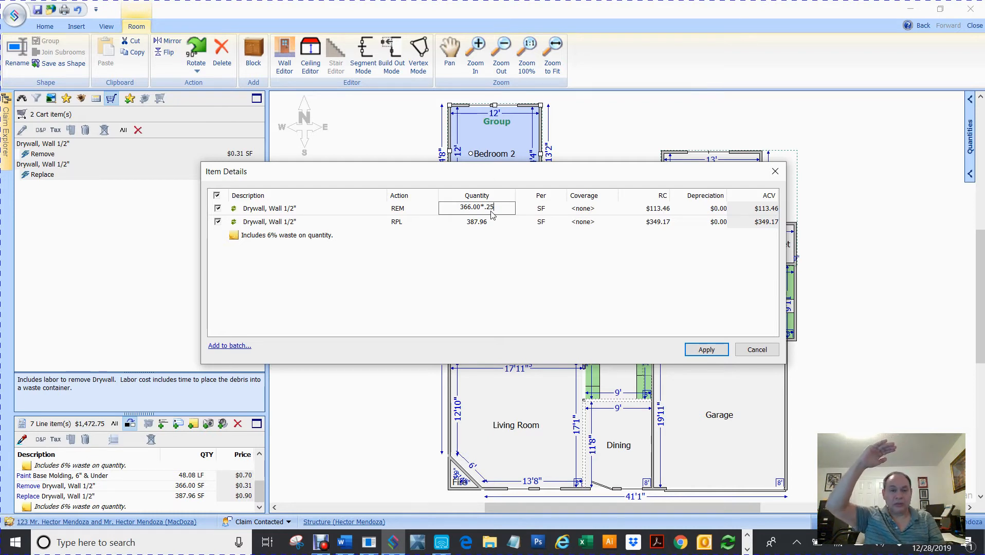
{"action": "left_click", "coordinate": [491, 221]}
{"action": "left_click", "coordinate": [491, 221]}
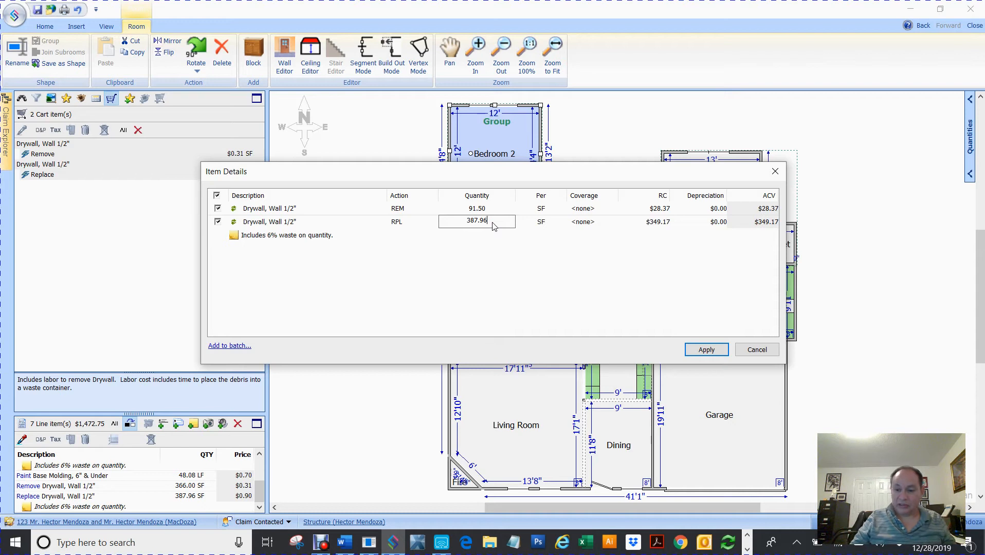
{"action": "type", "text": "*.25"}
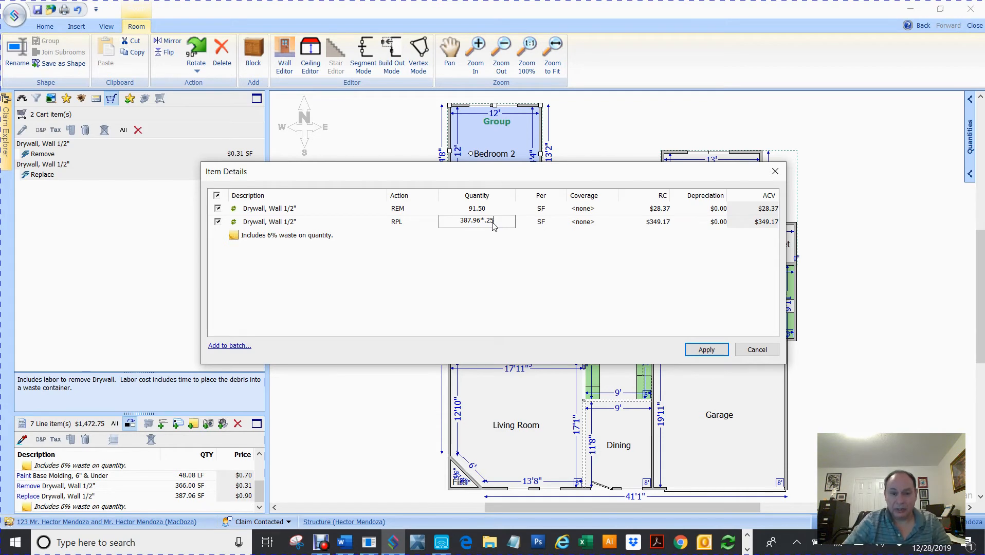
{"action": "left_click", "coordinate": [706, 350]}
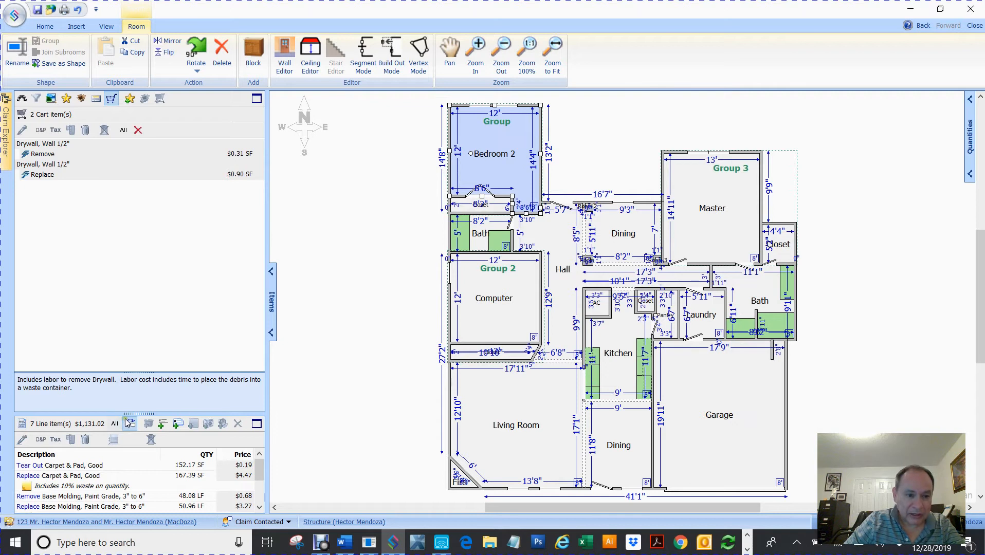
Enlarge the line-items panel and clear the old Remove and Replace Drywall items from the cart.
{"action": "left_click_drag", "start_coordinate": [132, 414], "coordinate": [138, 297]}
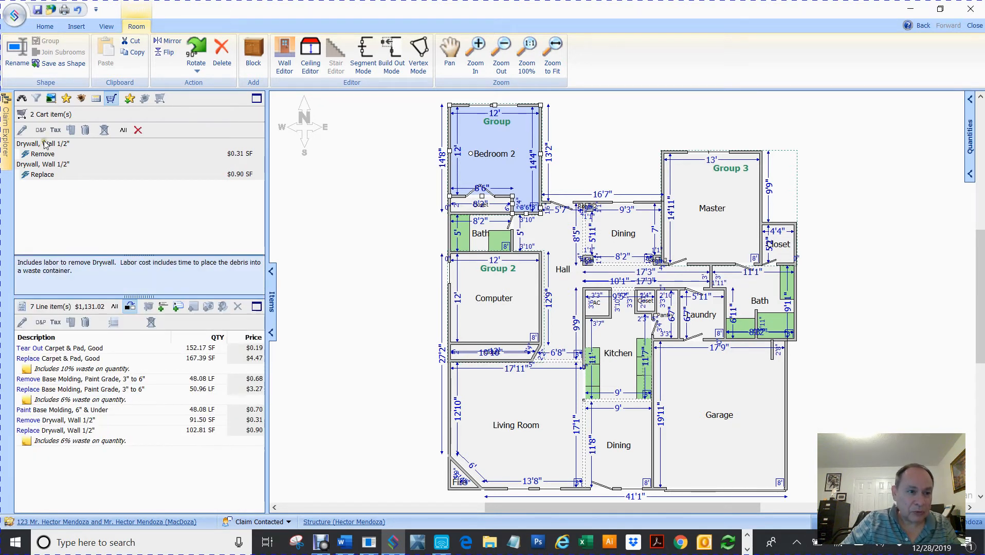
{"action": "left_click", "coordinate": [44, 153]}
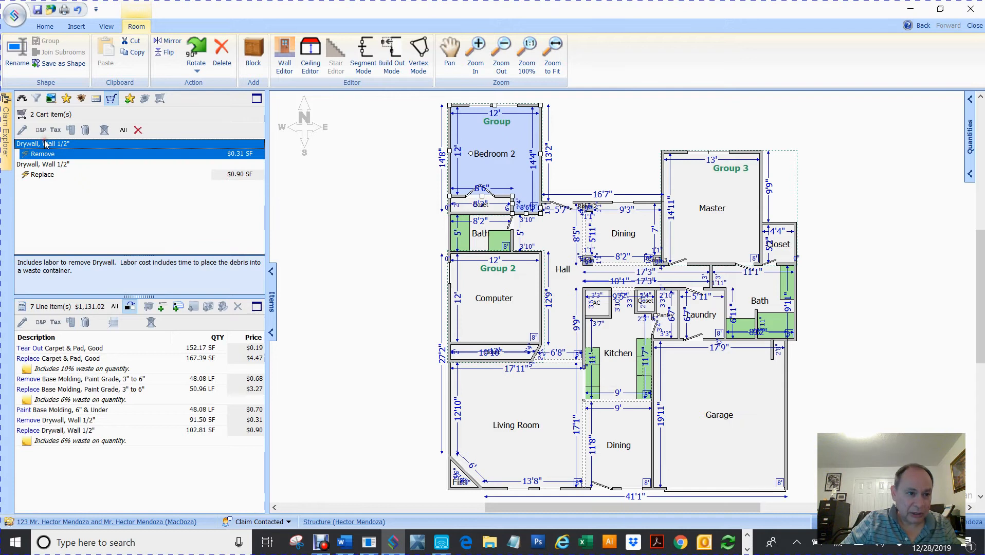
{"action": "left_click", "coordinate": [40, 176], "text": "ctrl"}
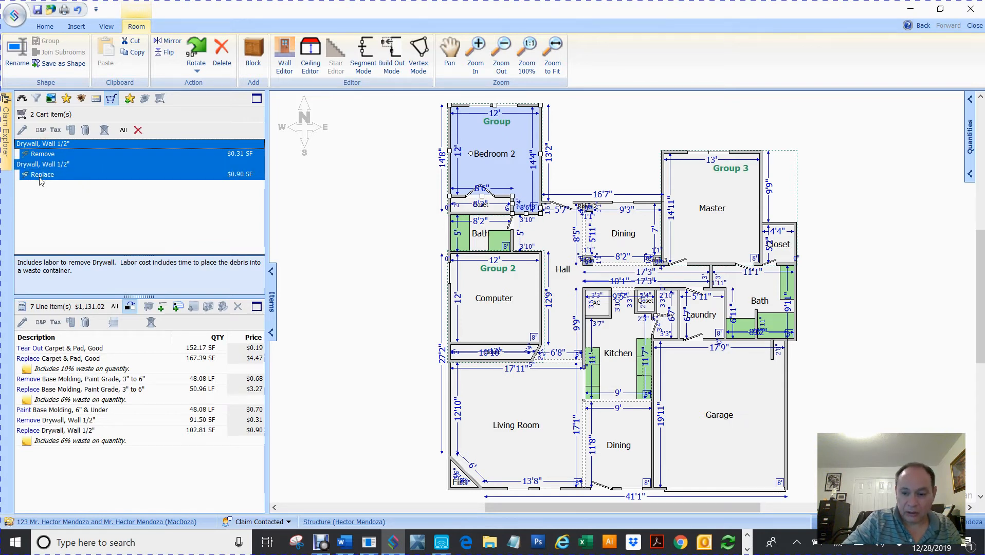
{"action": "key", "text": "Delete"}
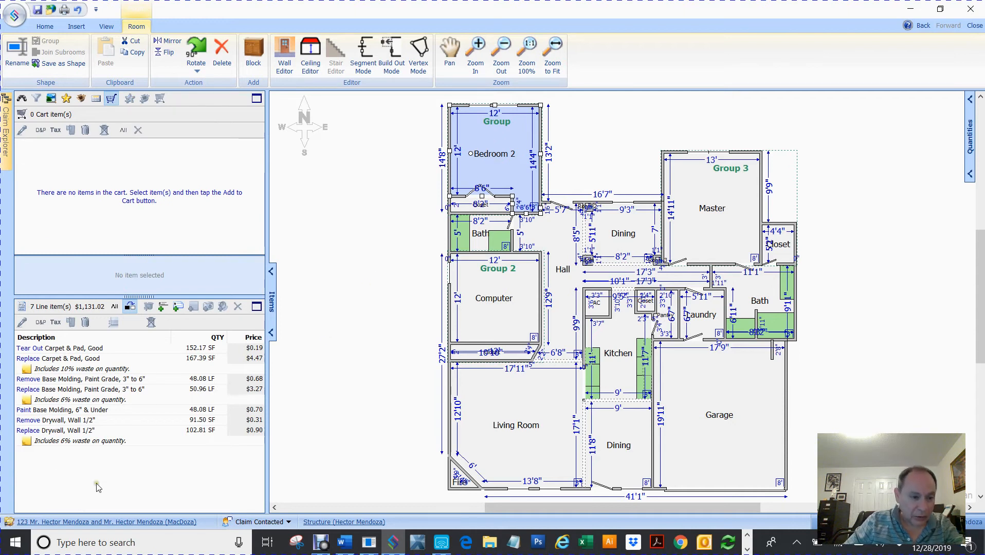
Add Bedroom 2's Remove and Replace Drywall, Wall 1/2" lines to the cart, then delete them.
{"action": "left_click", "coordinate": [50, 423]}
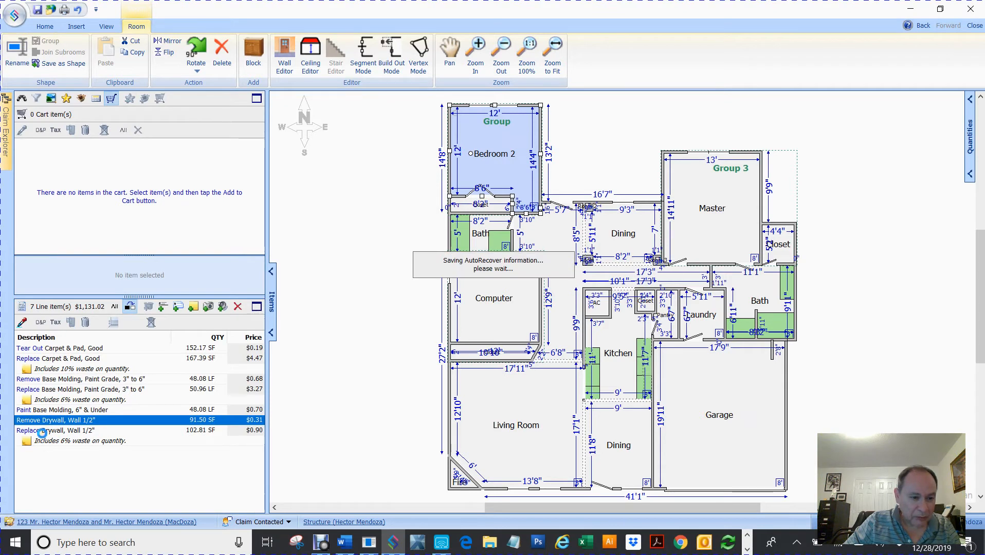
{"action": "left_click", "coordinate": [58, 432], "text": "shift"}
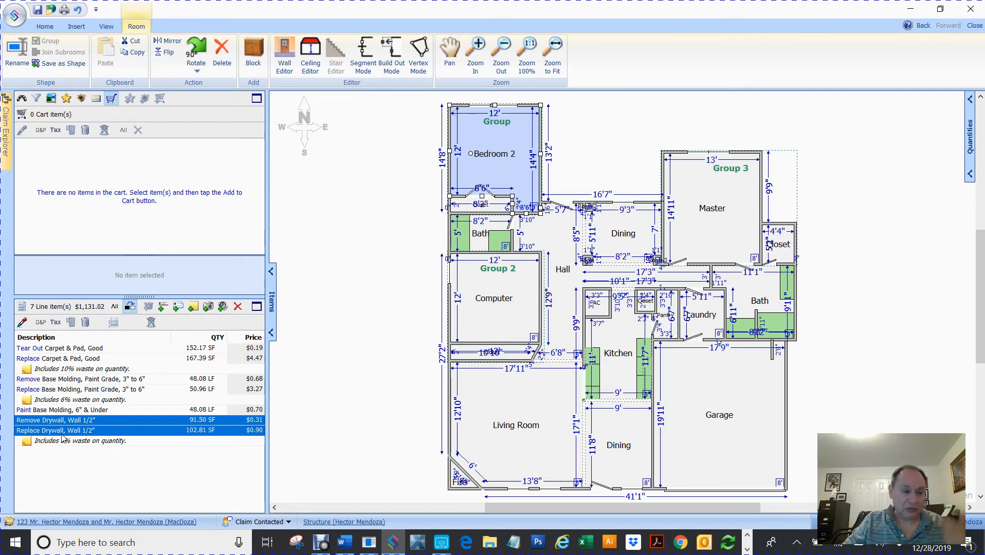
{"action": "right_click", "coordinate": [62, 434]}
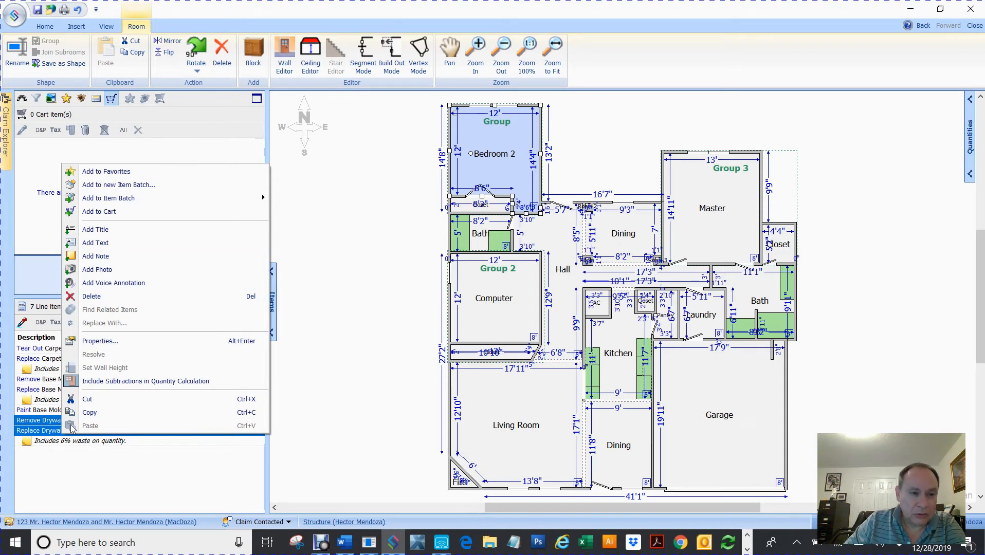
{"action": "left_click", "coordinate": [103, 213]}
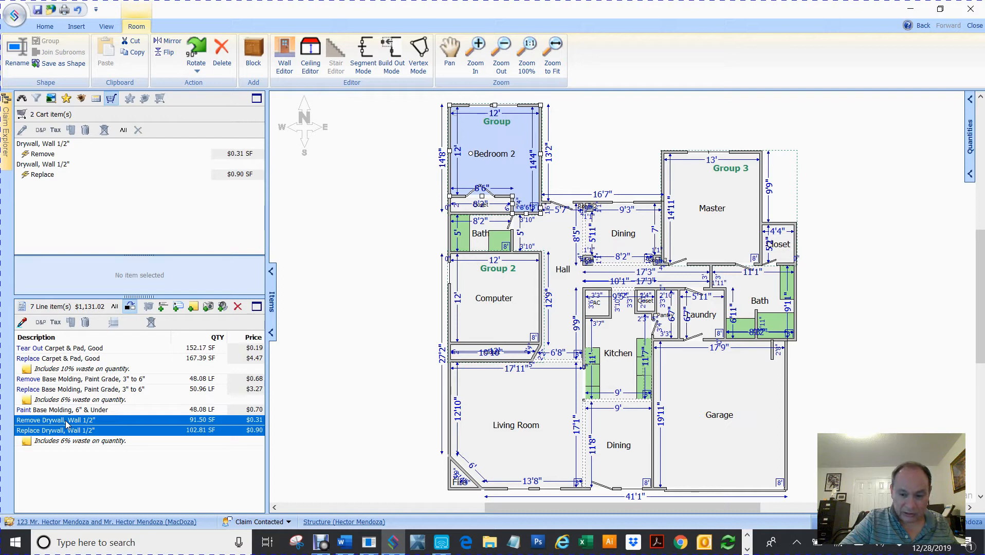
{"action": "key", "text": "Delete"}
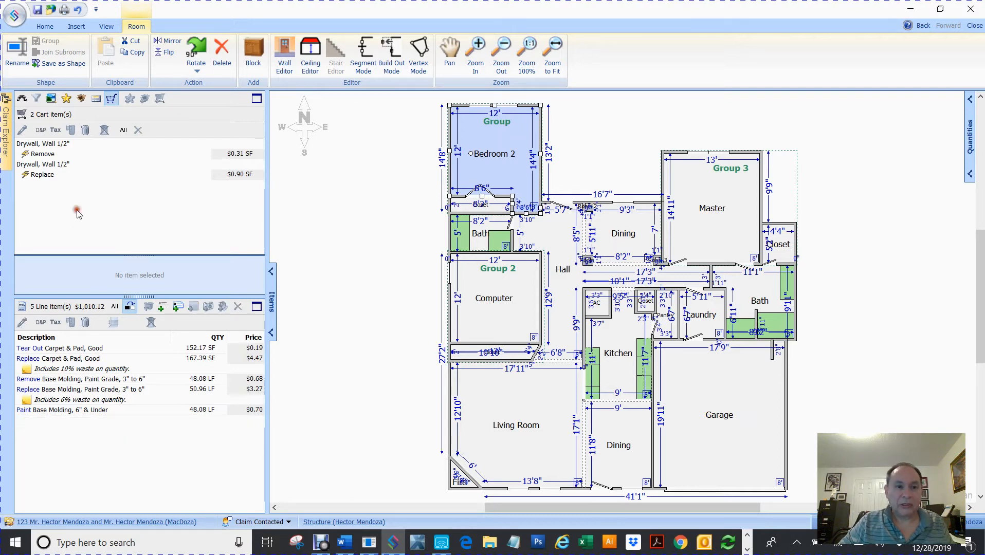
Apply Remove Drywall 91.50 SF and Replace 102.81 SF to every room, reaching 129 line items.
{"action": "left_click", "coordinate": [347, 187]}
{"action": "left_click_drag", "start_coordinate": [416, 95], "coordinate": [895, 544]}
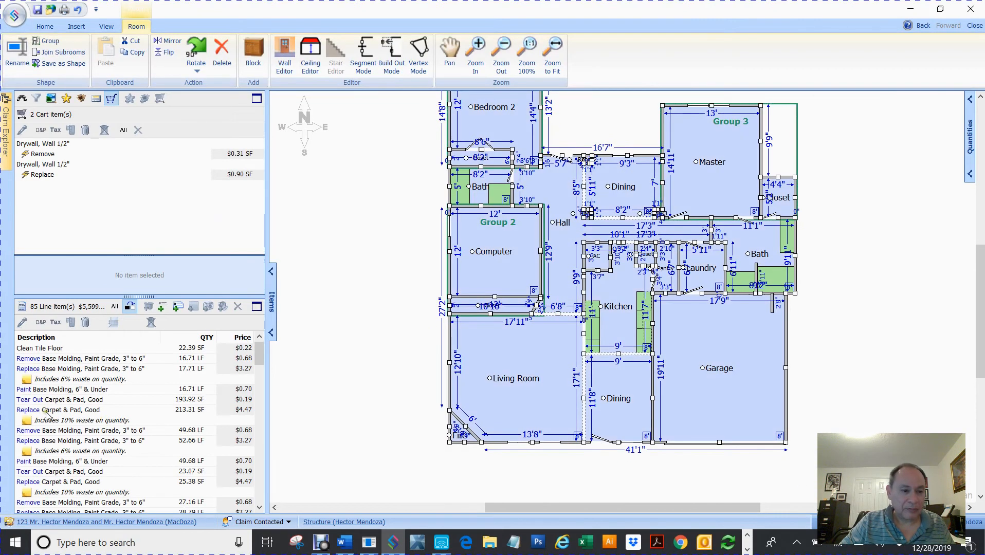
{"action": "scroll", "coordinate": [99, 362], "scroll_direction": "down", "scroll_amount": 1}
{"action": "scroll", "coordinate": [100, 363], "scroll_direction": "down", "scroll_amount": 8}
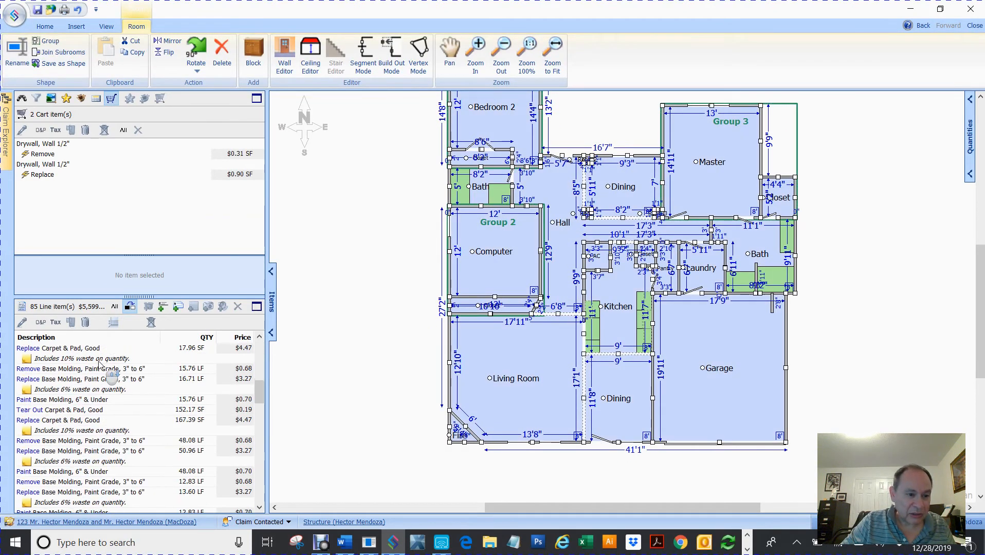
{"action": "scroll", "coordinate": [105, 418], "scroll_direction": "up", "scroll_amount": 10}
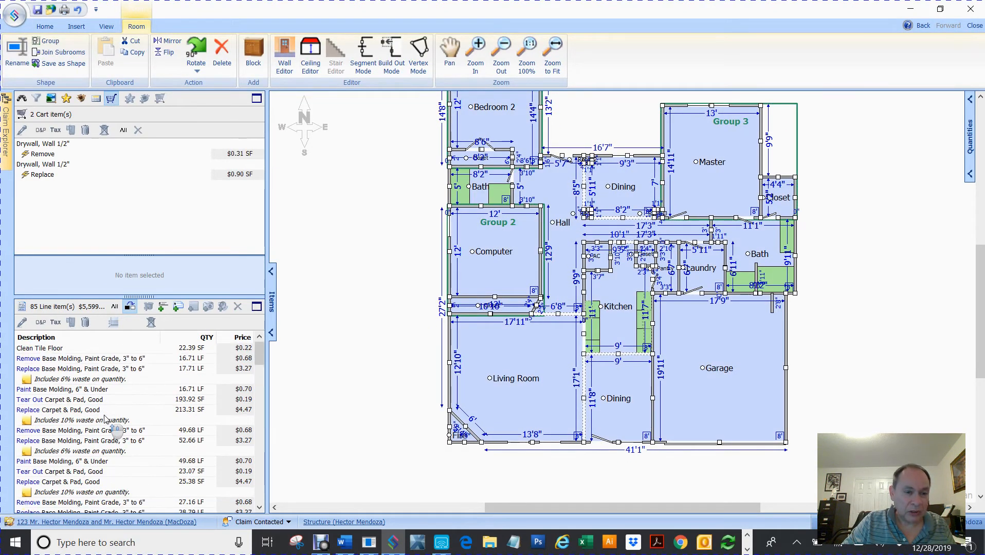
{"action": "left_click", "coordinate": [342, 240]}
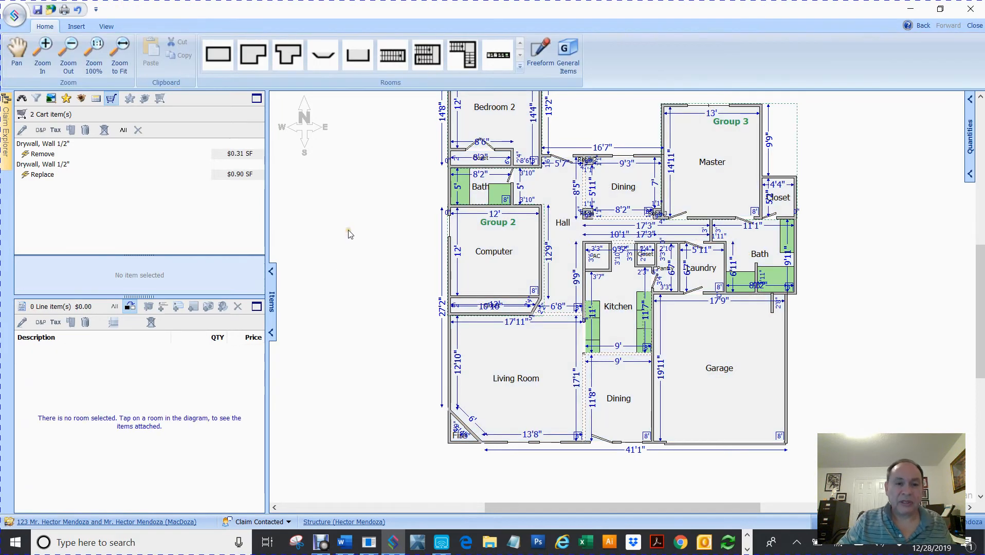
{"action": "scroll", "coordinate": [350, 233], "scroll_direction": "up", "scroll_amount": 3}
{"action": "scroll", "coordinate": [349, 234], "scroll_direction": "down", "scroll_amount": 2}
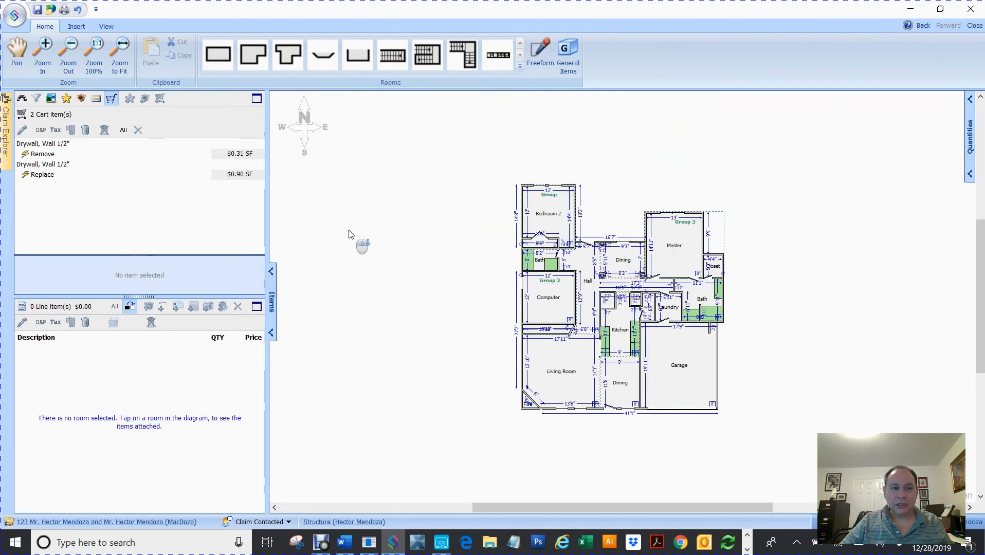
{"action": "left_click", "coordinate": [36, 155]}
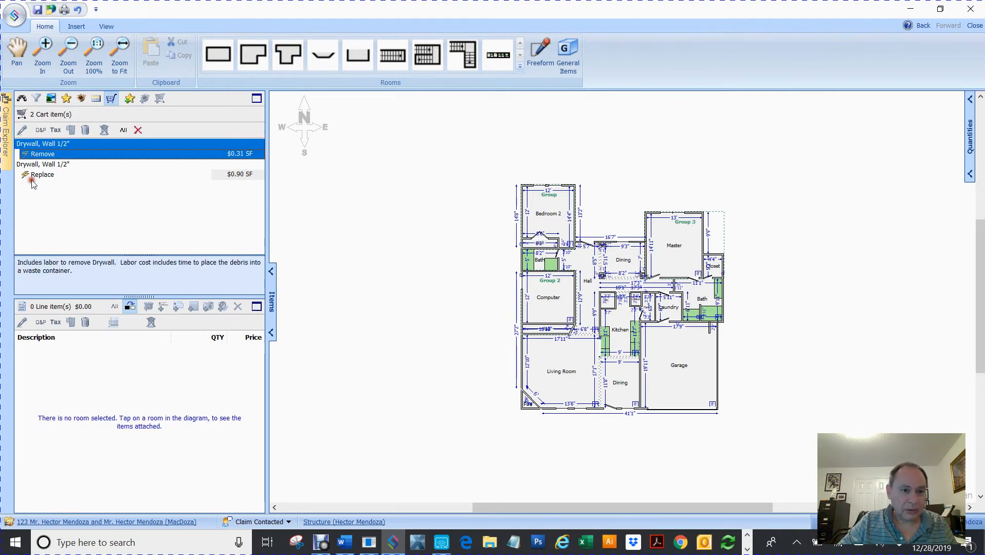
{"action": "left_click", "coordinate": [32, 176], "text": "shift"}
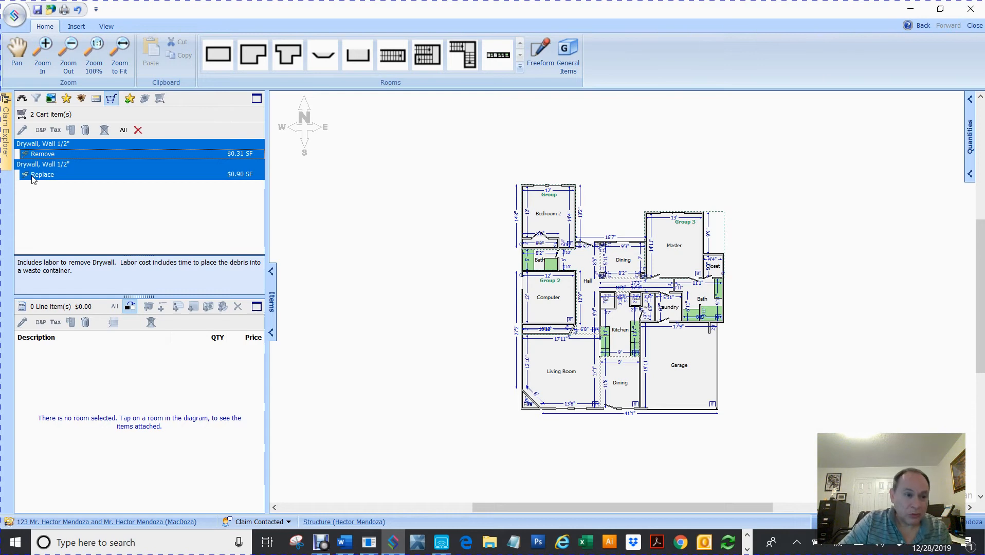
{"action": "mouse_move", "coordinate": [32, 177]}
{"action": "left_mouse_down"}
{"action": "mouse_move", "coordinate": [44, 191]}
{"action": "mouse_move", "coordinate": [434, 212]}
{"action": "left_mouse_up"}
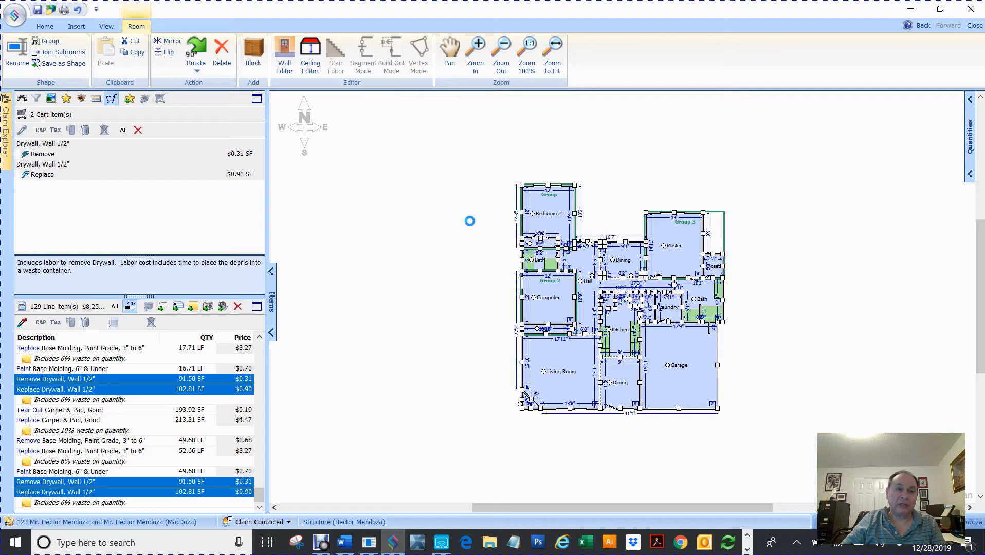
Expand the Quantities panel and select Bedroom 2 to view its measurements beside its seven items.
{"action": "left_click", "coordinate": [393, 277]}
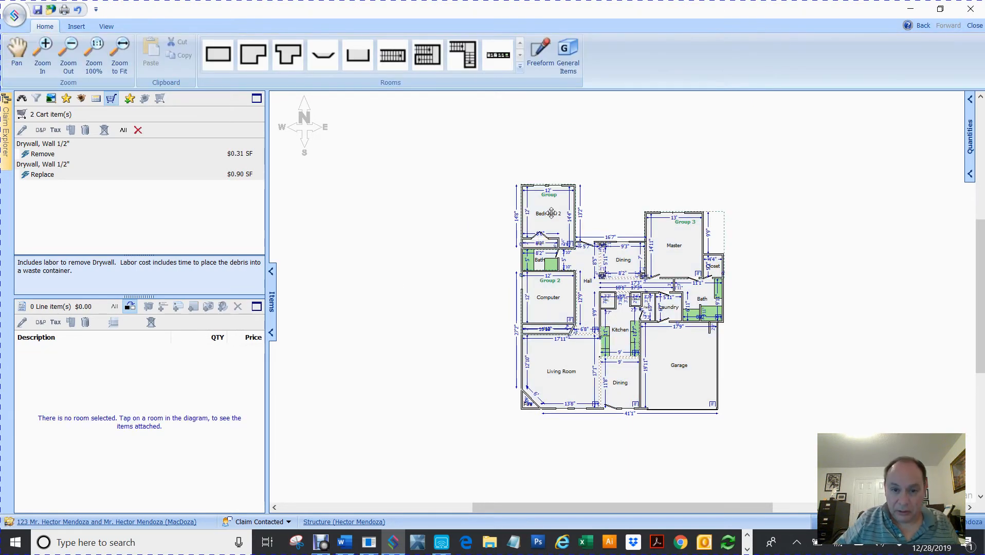
{"action": "left_click", "coordinate": [970, 175]}
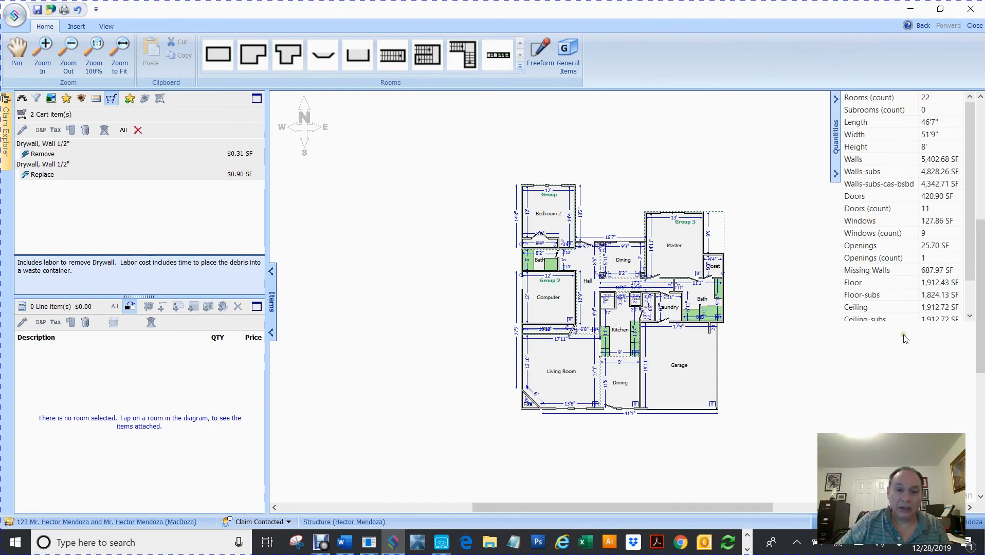
{"action": "left_click", "coordinate": [552, 217]}
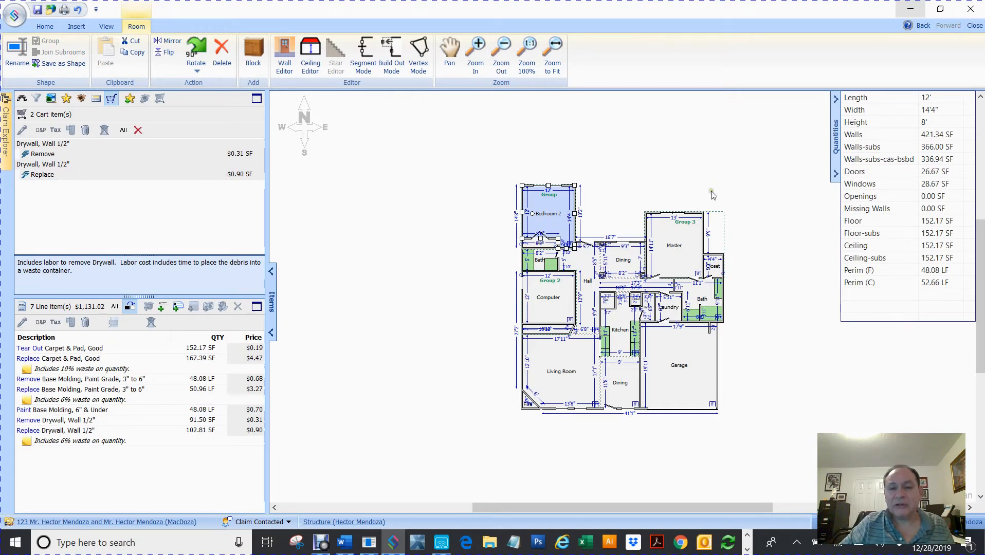
Select the Master room to view its quantities (385.00 SF Walls-subs) and open the phone calculator.
{"action": "left_click", "coordinate": [687, 156]}
{"action": "left_click", "coordinate": [667, 245]}
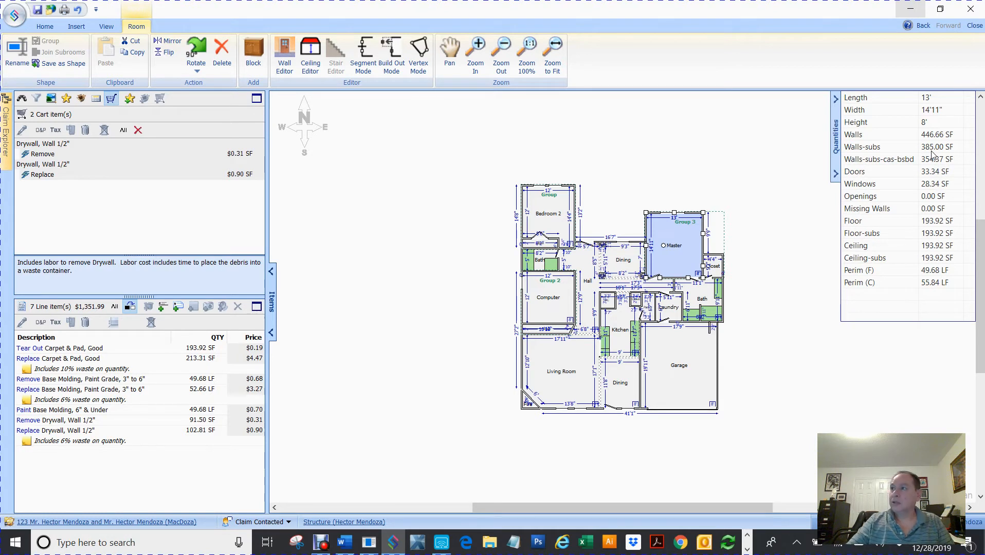
{"action": "left_click", "coordinate": [441, 542]}
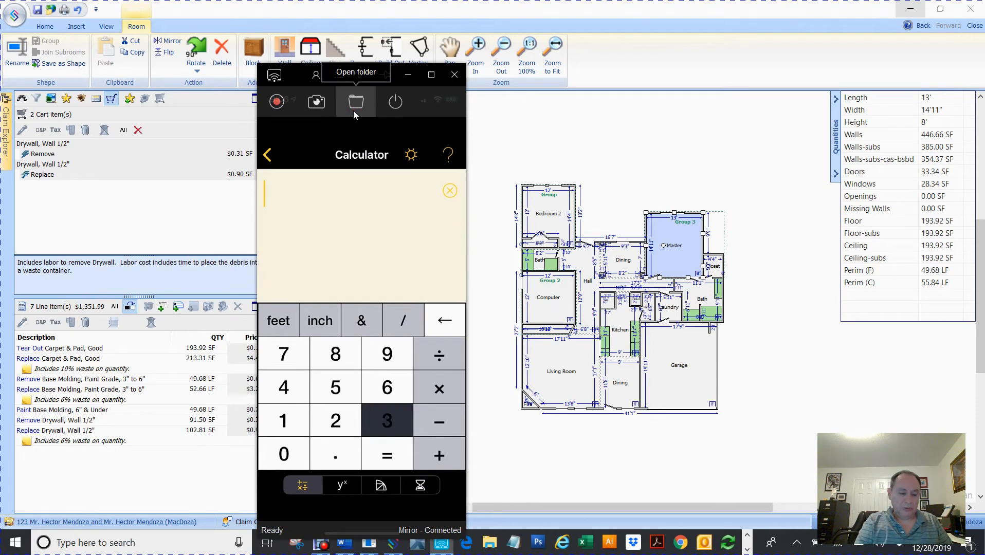
{"action": "type", "text": "385/"}
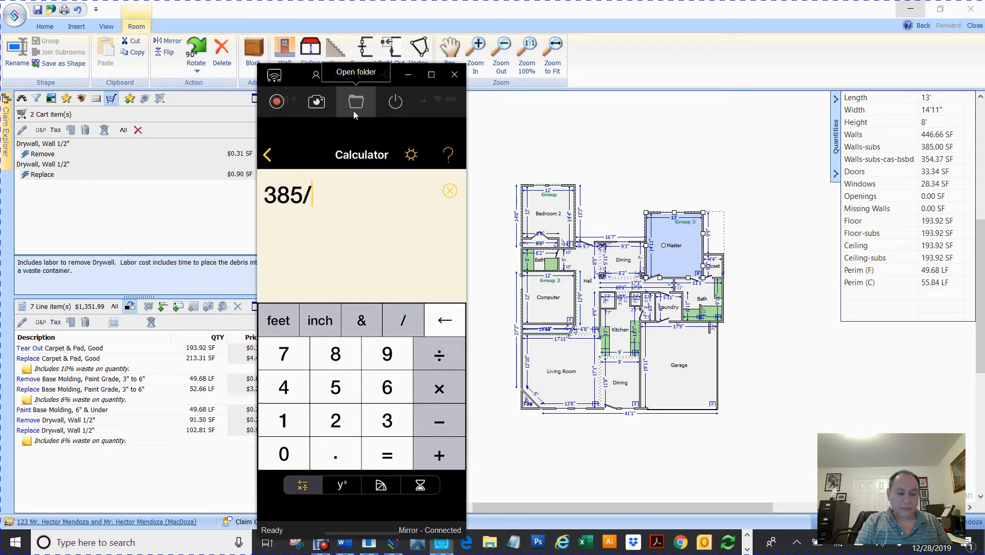
{"action": "key", "text": "BackSpace"}
{"action": "key", "text": "BackSpace"}
{"action": "key", "text": "BackSpace"}
{"action": "key", "text": "BackSpace"}
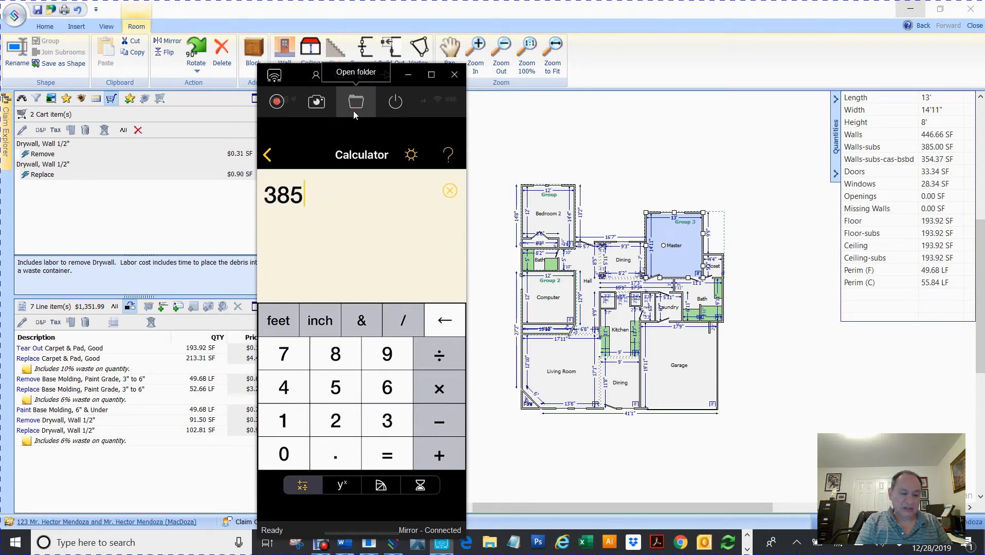
{"action": "type", "text": "385*"}
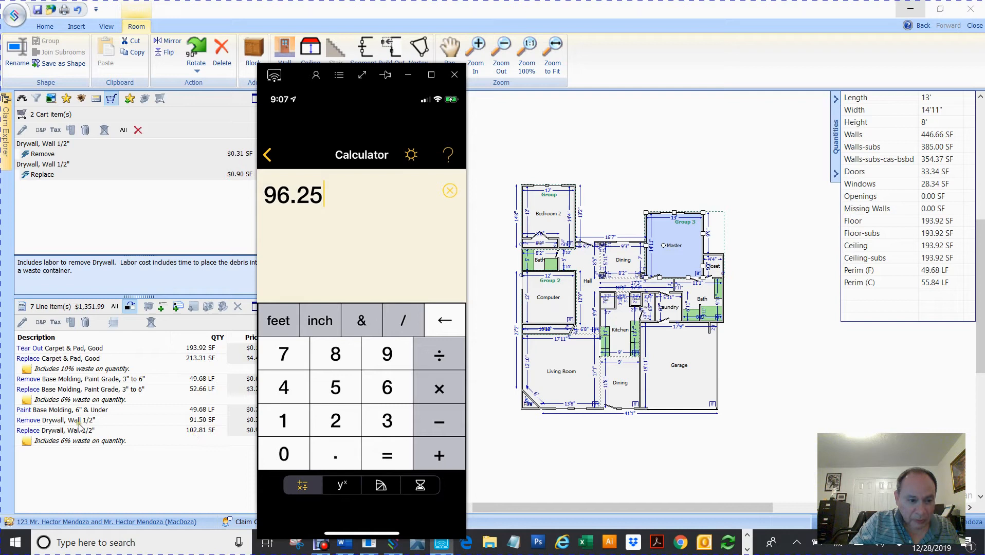
{"action": "left_click", "coordinate": [454, 74]}
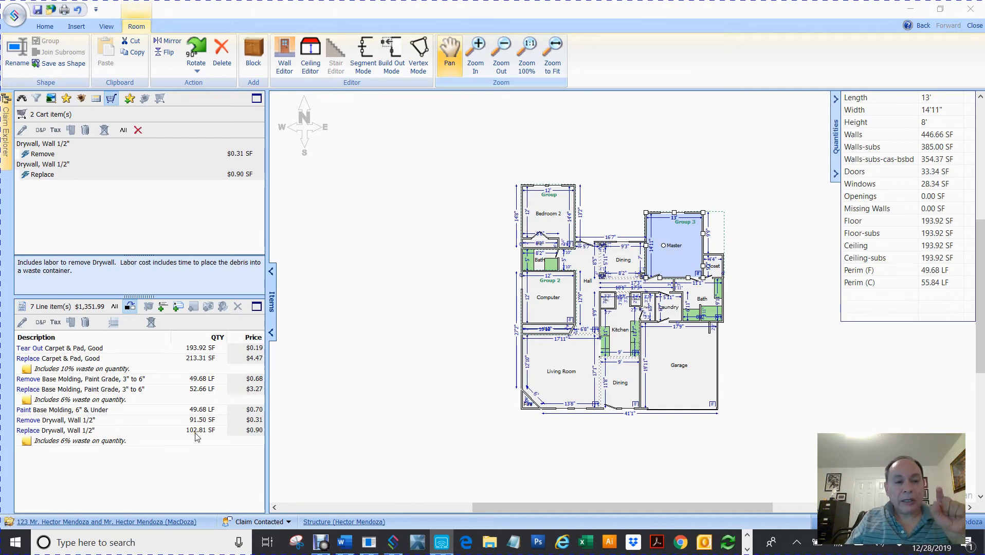
Deselect the Master room and clear both Drywall, Wall 1/2" items from the cart.
{"action": "left_click", "coordinate": [74, 442]}
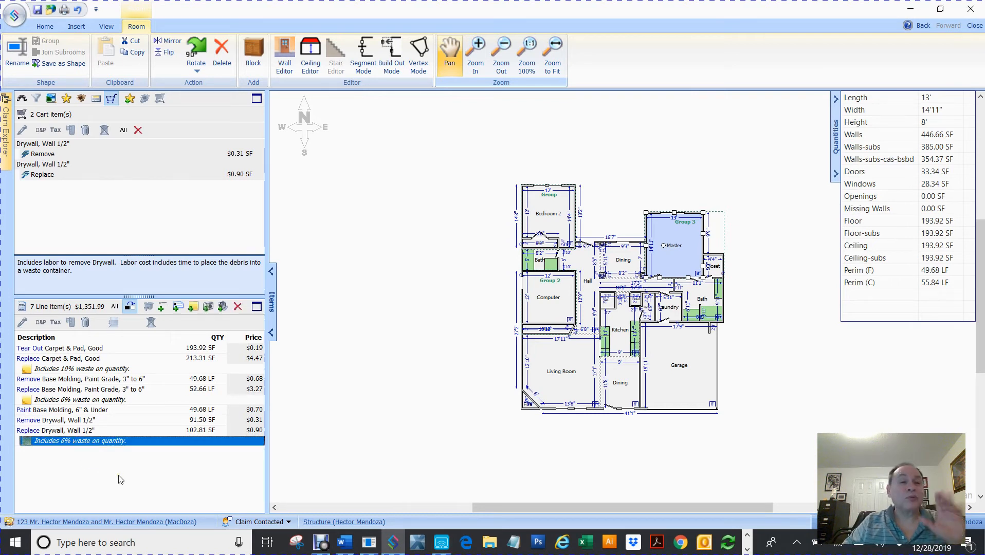
{"action": "left_click", "coordinate": [388, 267]}
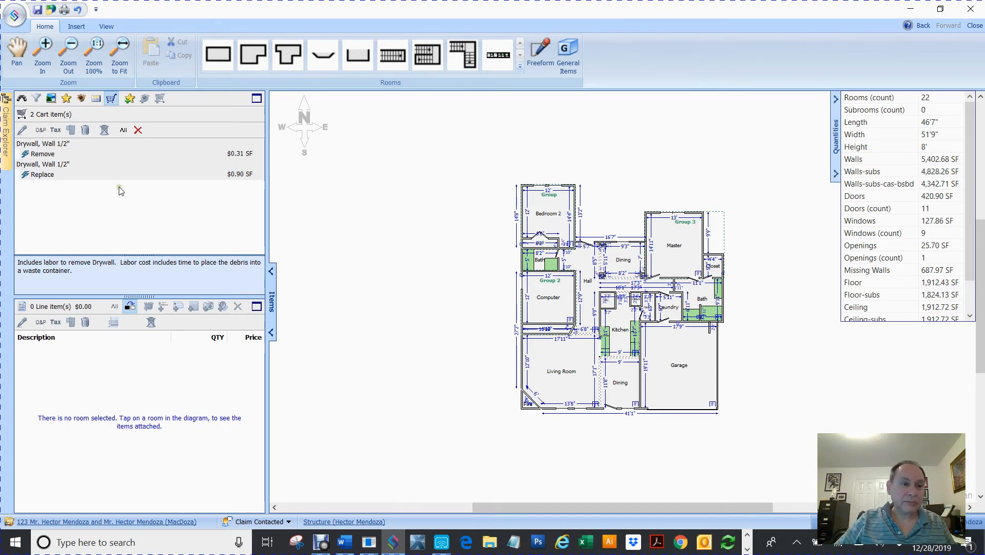
{"action": "left_click", "coordinate": [138, 130]}
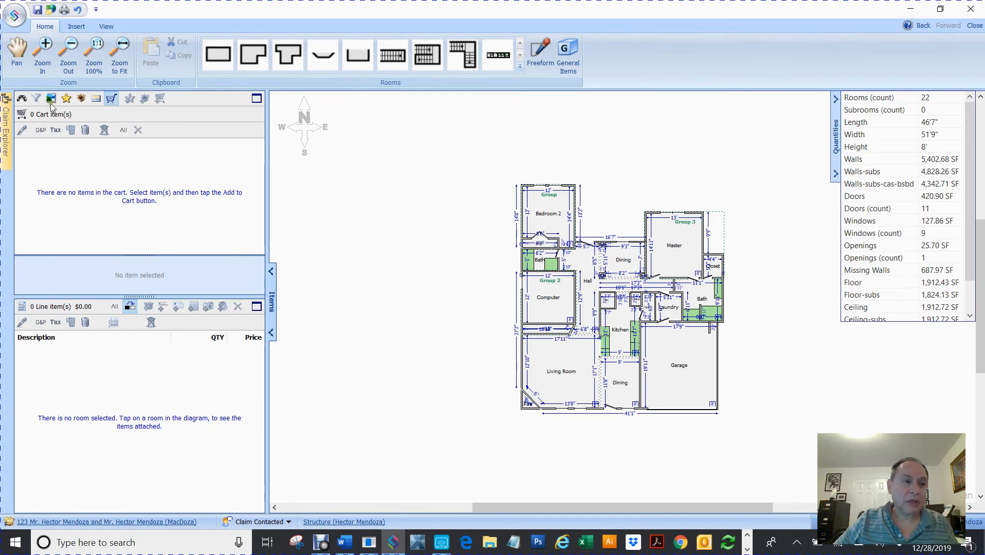
Select the DRY Ceiling Texture Knockdown batch in Item Batches, cancelling an accidental rename.
{"action": "left_click", "coordinate": [83, 99]}
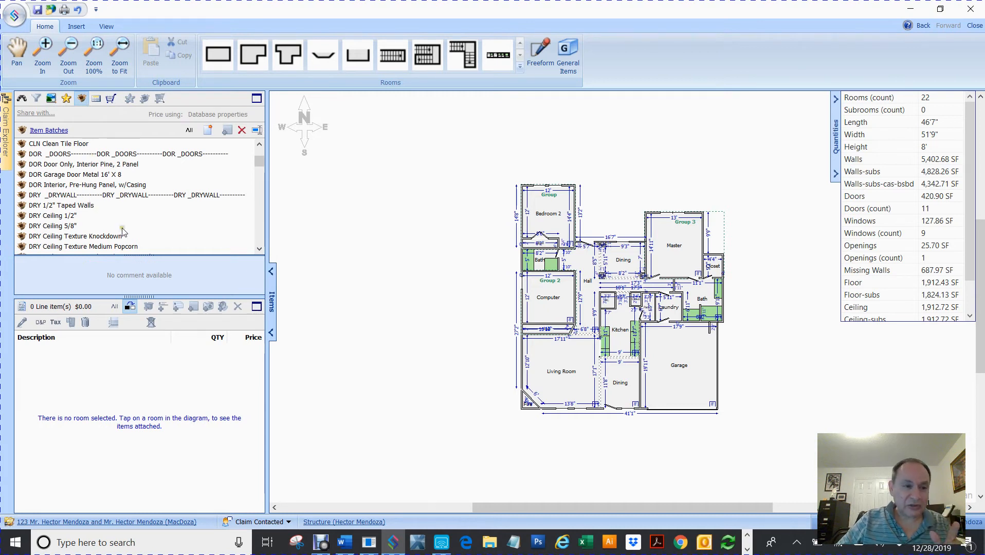
{"action": "scroll", "coordinate": [123, 233], "scroll_direction": "down", "scroll_amount": 1}
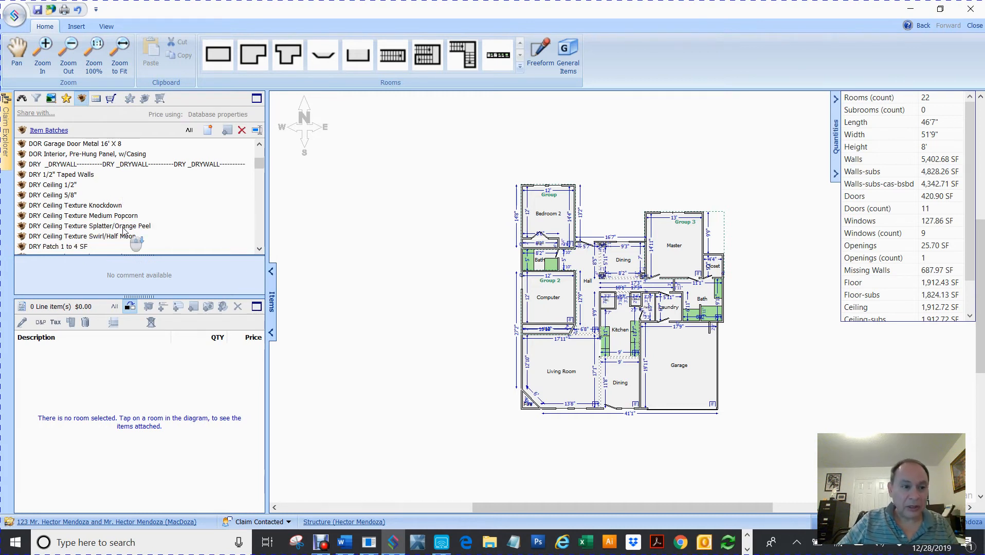
{"action": "left_click", "coordinate": [91, 208]}
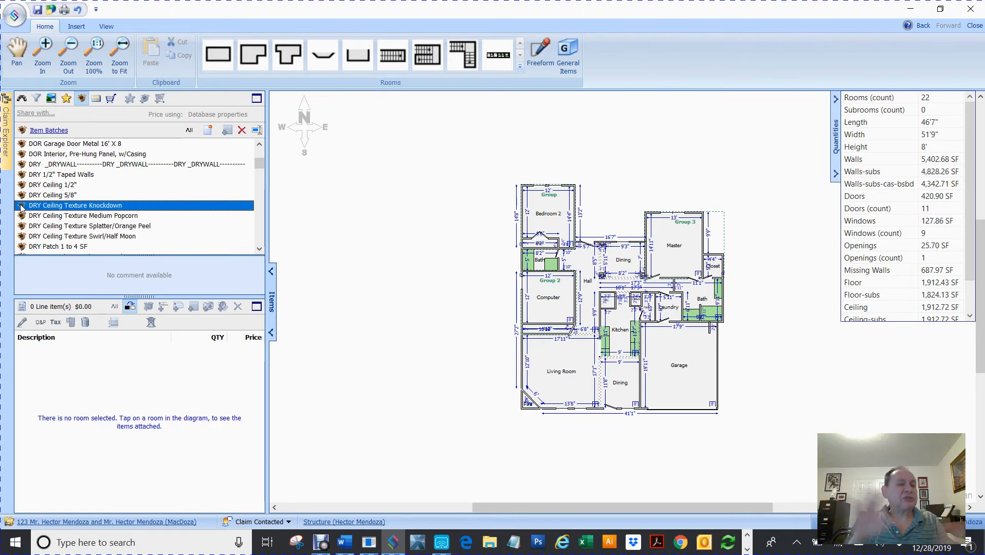
{"action": "left_click", "coordinate": [20, 207]}
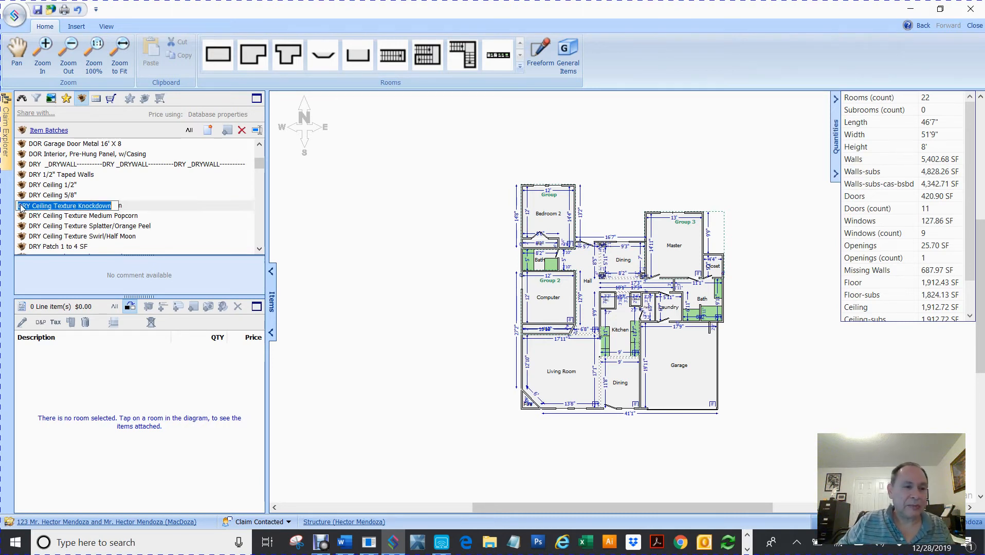
{"action": "left_click", "coordinate": [332, 242]}
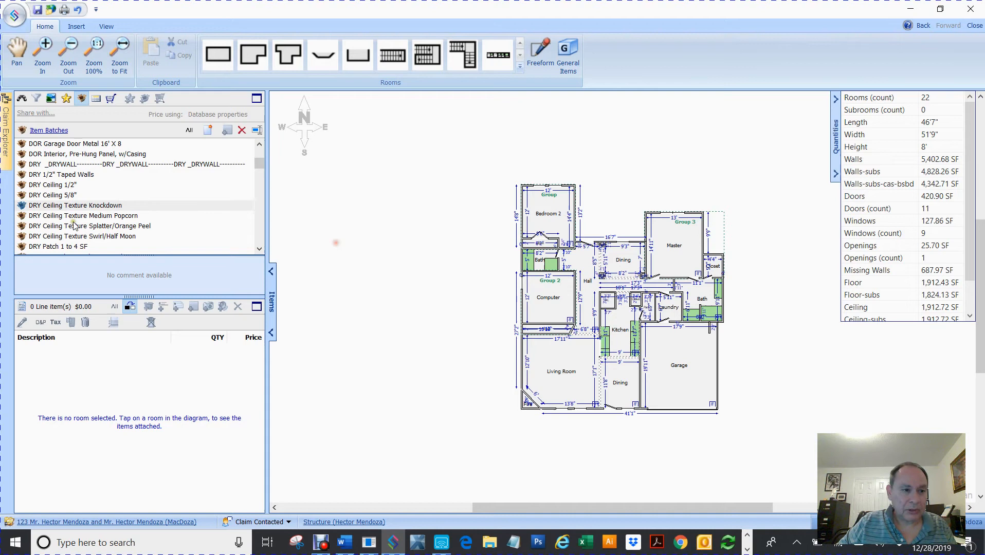
{"action": "left_click", "coordinate": [22, 205]}
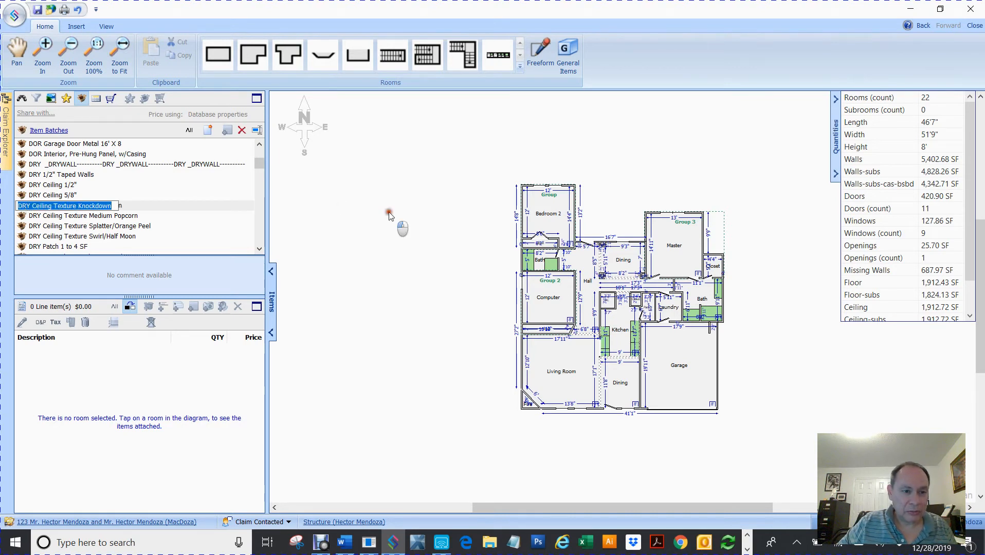
{"action": "left_click", "coordinate": [388, 211]}
{"action": "left_click", "coordinate": [21, 207]}
Add Texture, Ceiling Knockdown remove and replace (152.17 SF) to Bedroom 2 and edit their details.
{"action": "double_click", "coordinate": [20, 207]}
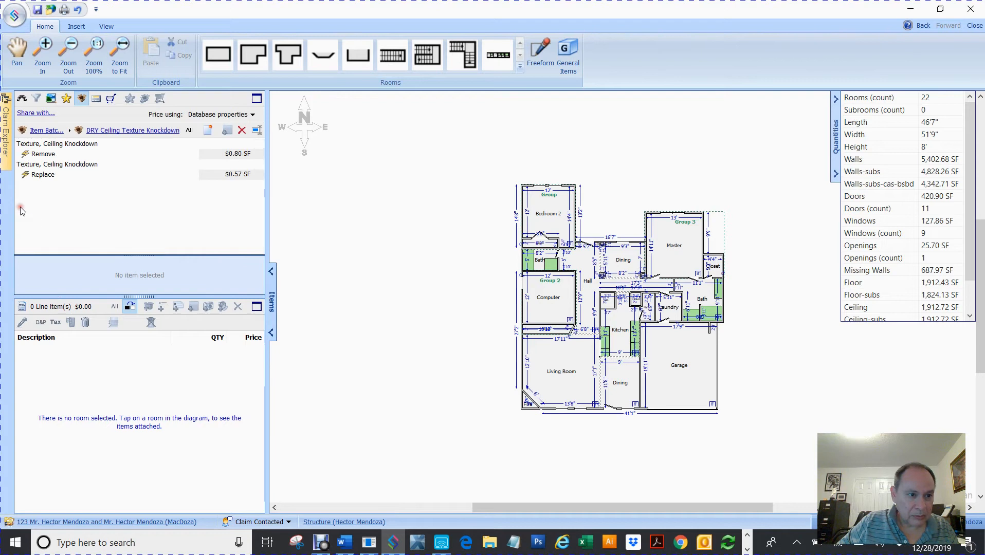
{"action": "left_click", "coordinate": [53, 154]}
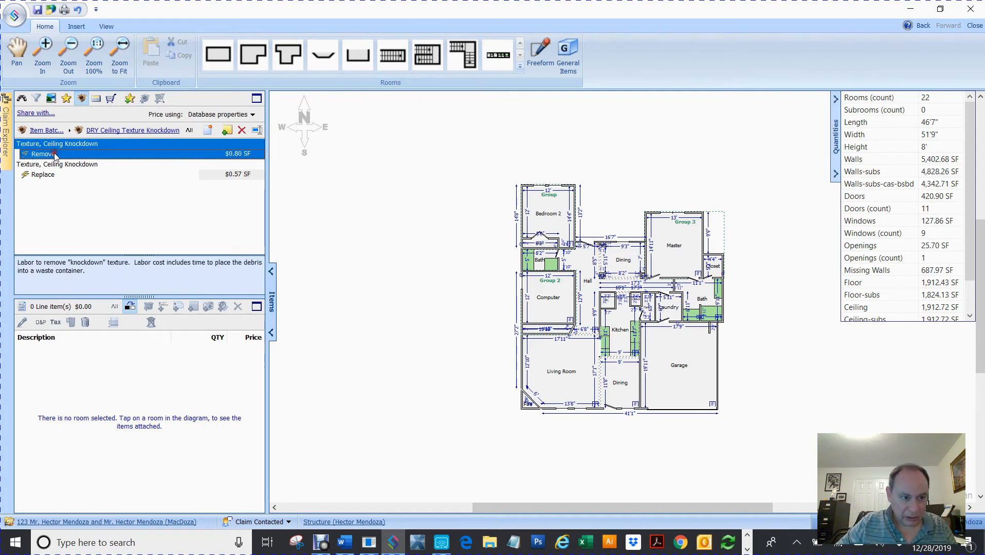
{"action": "left_click", "coordinate": [50, 176], "text": "shift"}
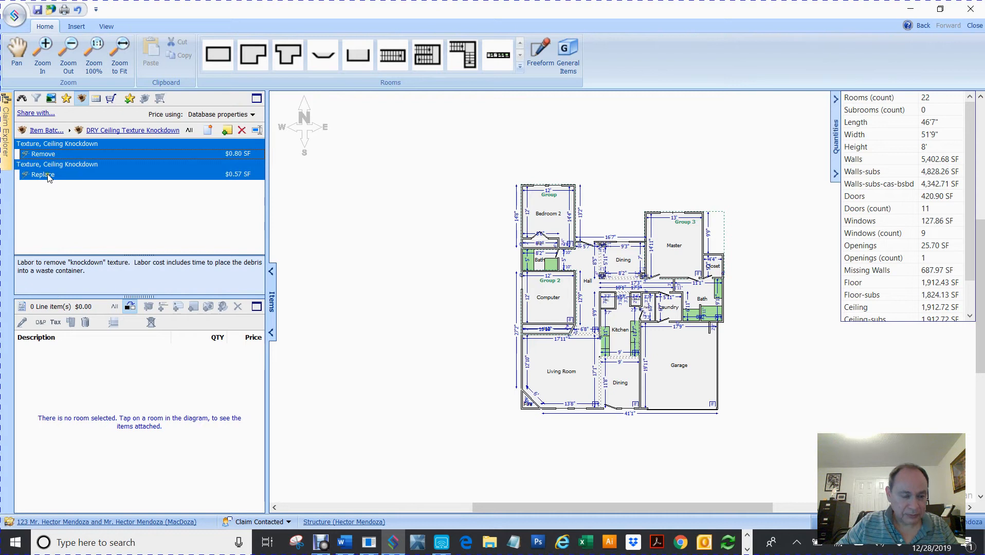
{"action": "left_click_drag", "start_coordinate": [36, 154], "coordinate": [556, 213]}
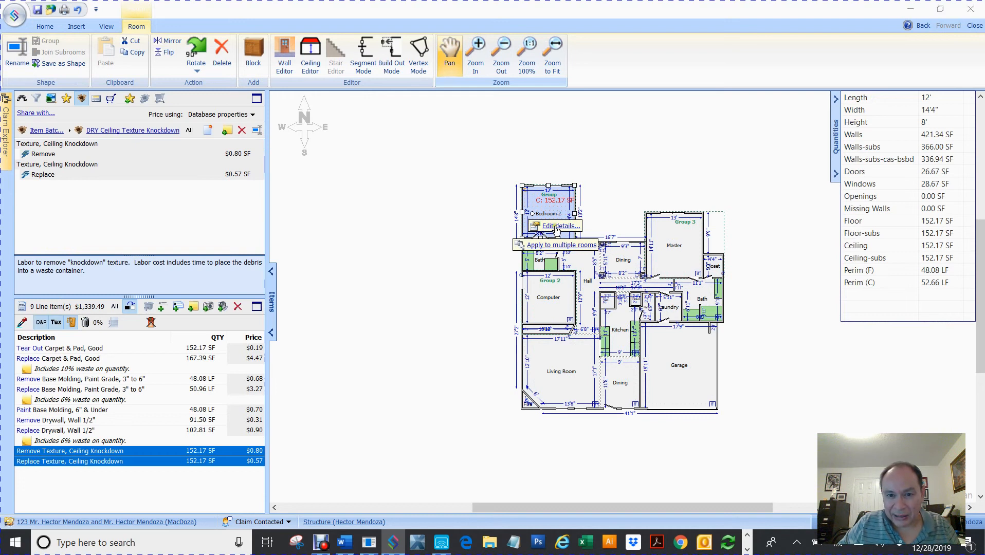
{"action": "left_click", "coordinate": [555, 227]}
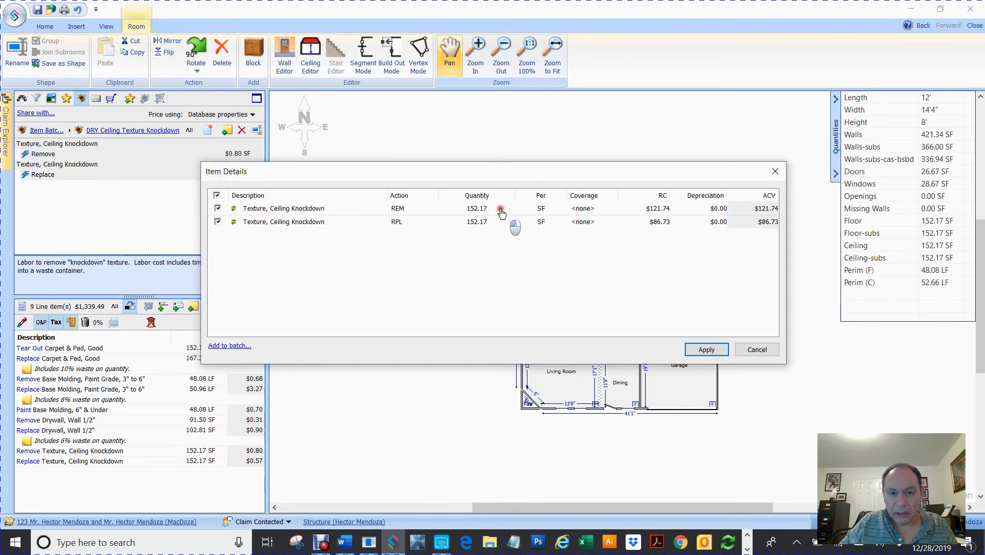
Multiply both REM and RPL knockdown quantities by .25 so each reads 38.04 SF.
{"action": "left_click", "coordinate": [501, 210]}
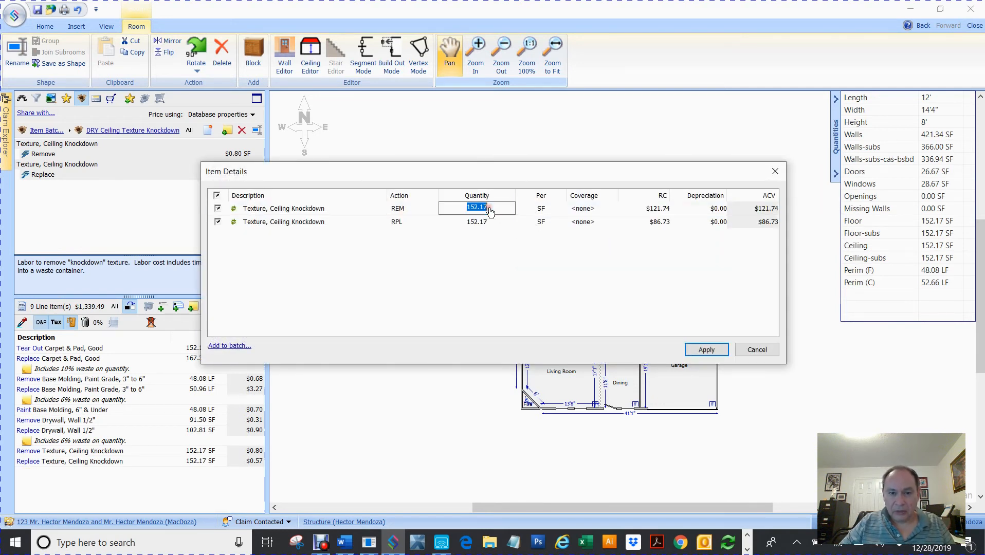
{"action": "left_click", "coordinate": [492, 209]}
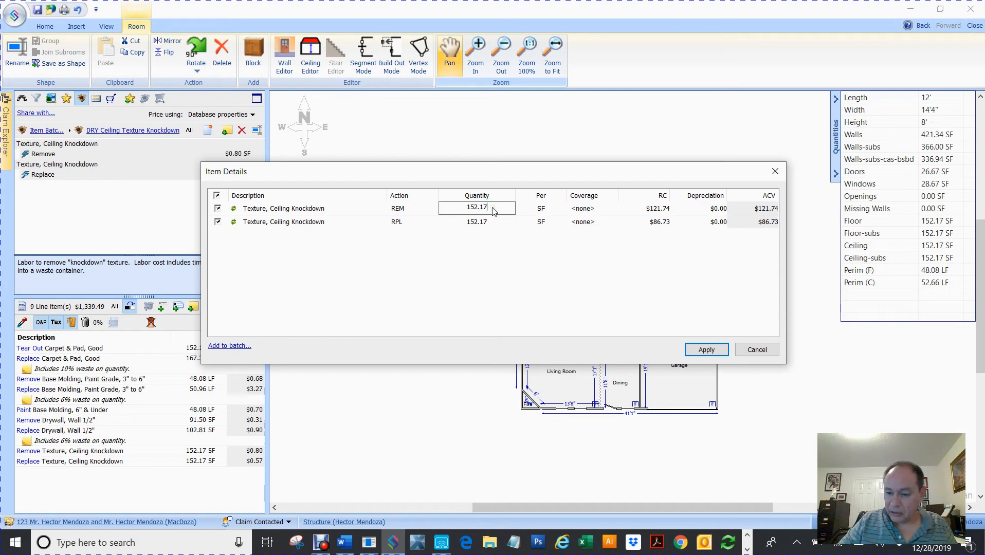
{"action": "type", "text": "*.25"}
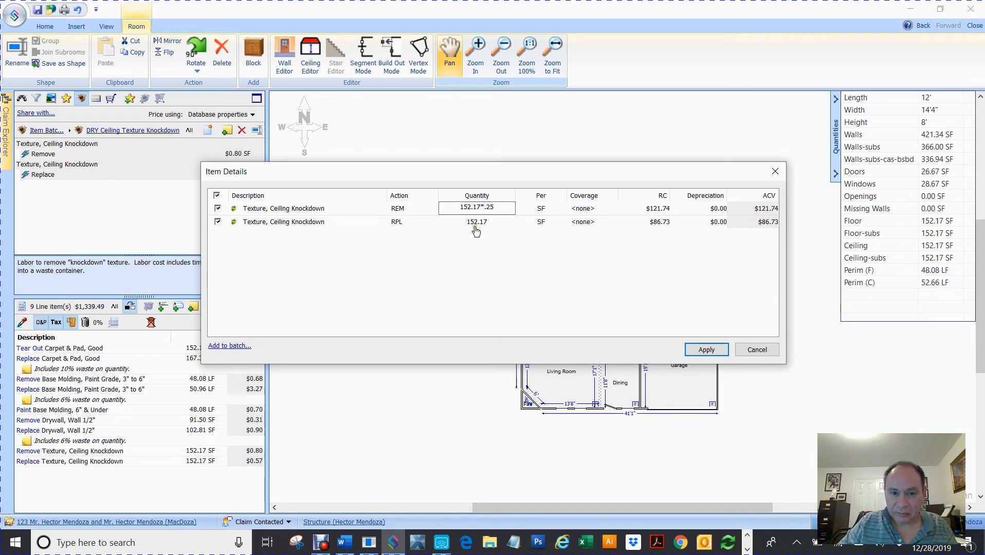
{"action": "left_click", "coordinate": [488, 222]}
{"action": "left_click", "coordinate": [490, 222]}
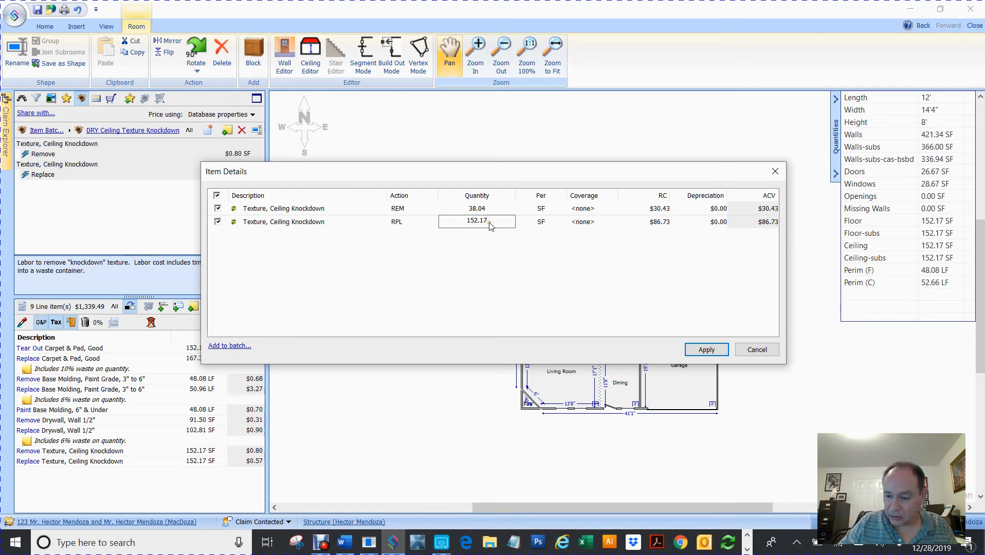
{"action": "type", "text": "*.258"}
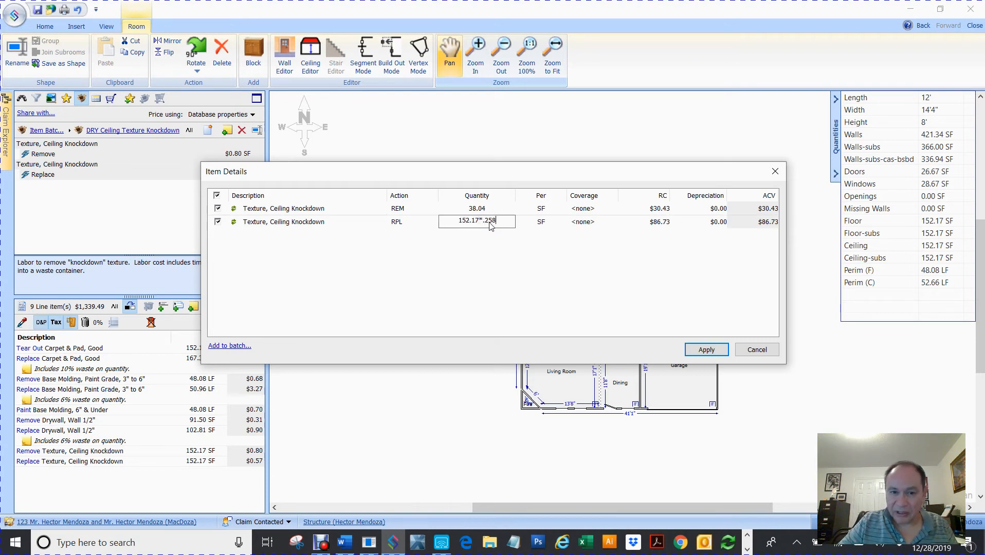
{"action": "key", "text": "BackSpace"}
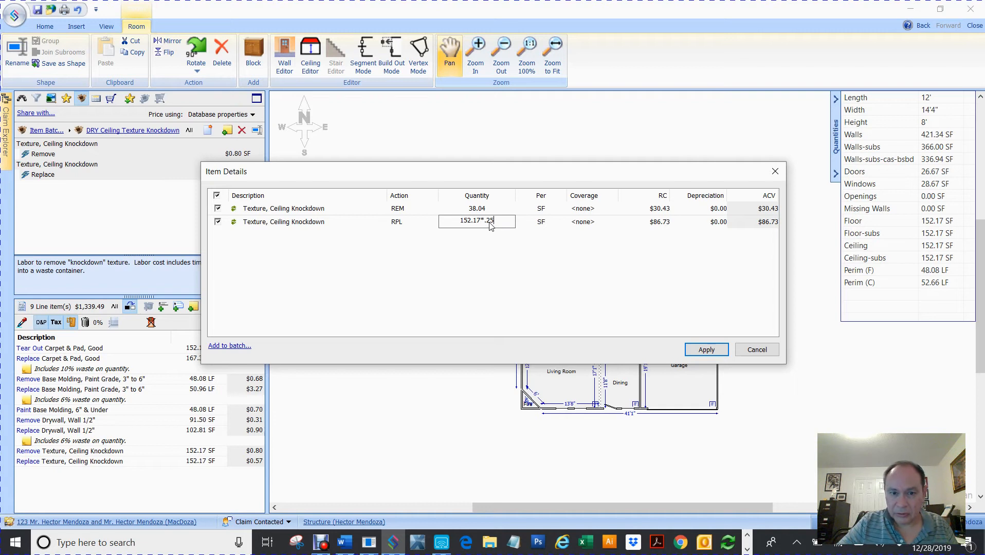
{"action": "left_click", "coordinate": [706, 350]}
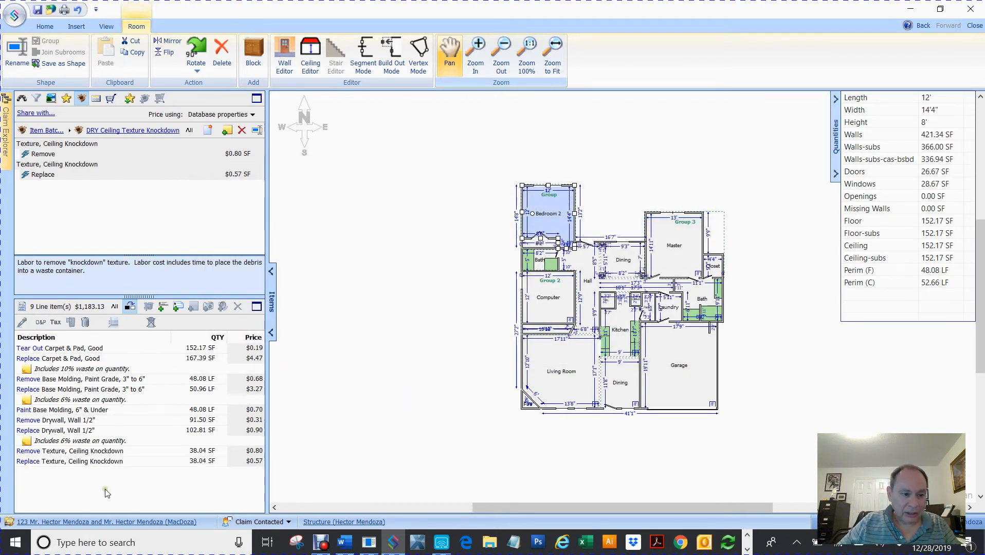
Delete the Remove and Replace Texture, Ceiling Knockdown lines from Bedroom 2.
{"action": "left_click", "coordinate": [60, 455]}
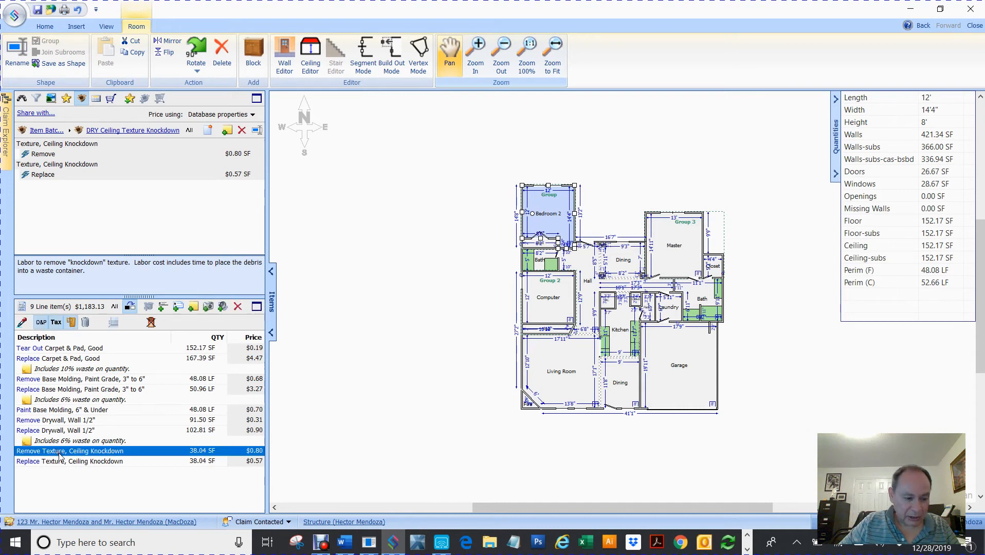
{"action": "left_click", "coordinate": [41, 463], "text": "shift"}
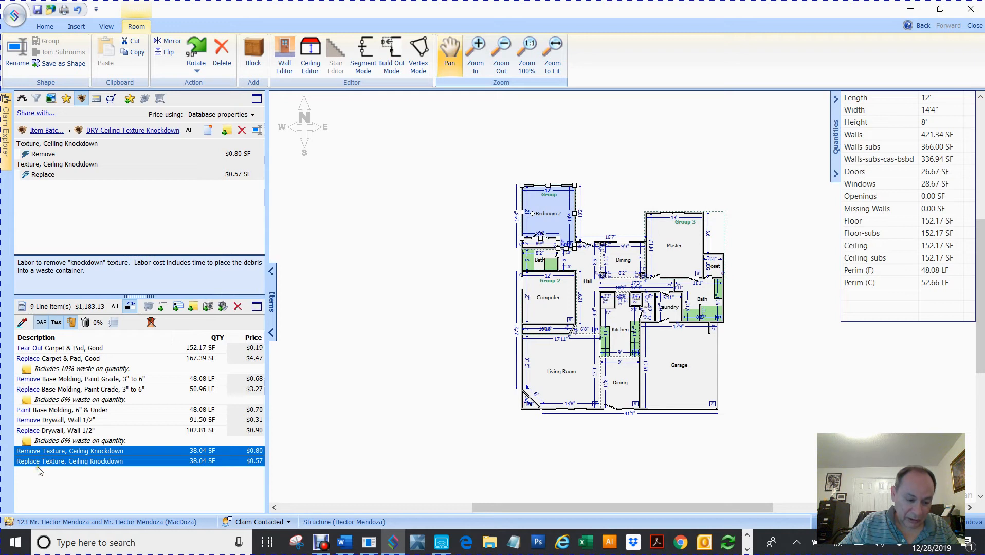
{"action": "right_click", "coordinate": [37, 464]}
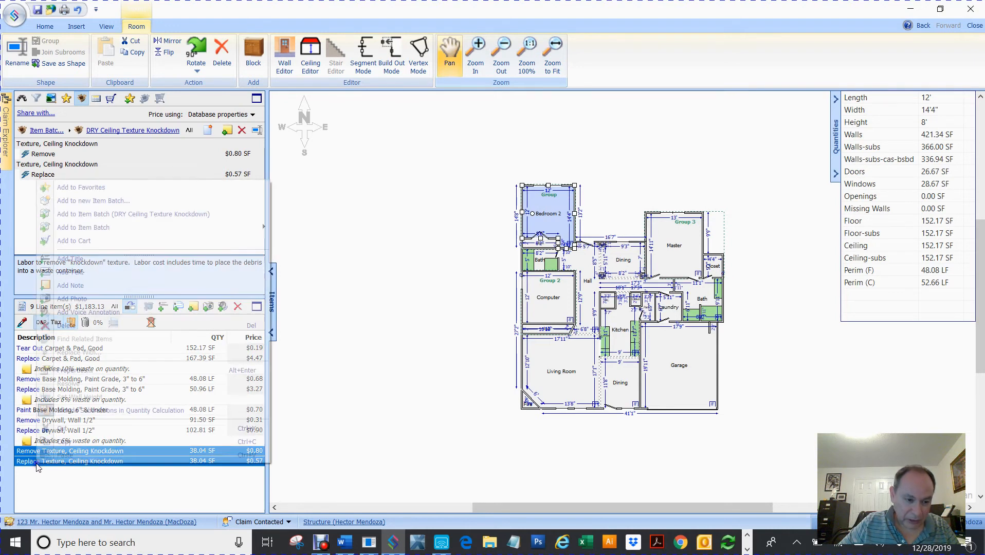
{"action": "left_click", "coordinate": [101, 242]}
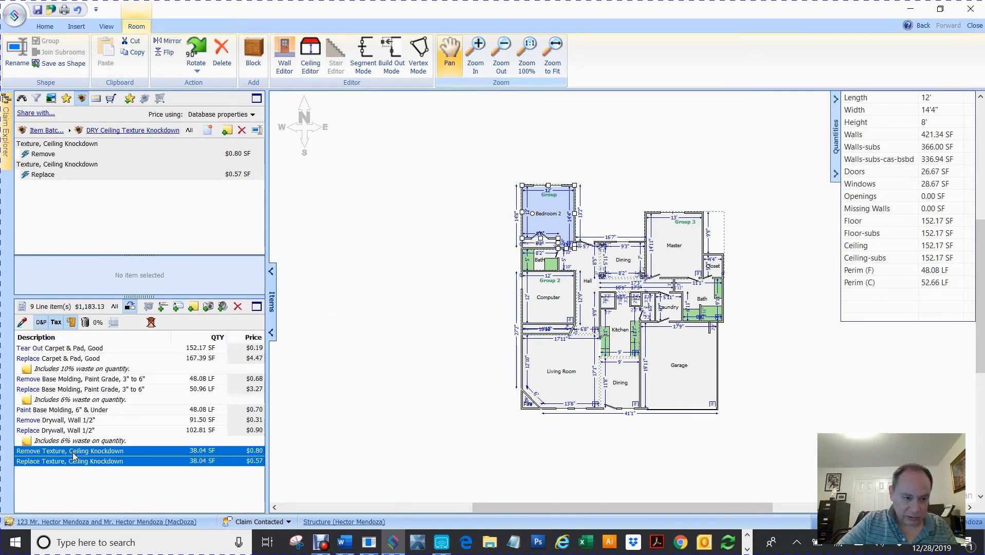
{"action": "key", "text": "Delete"}
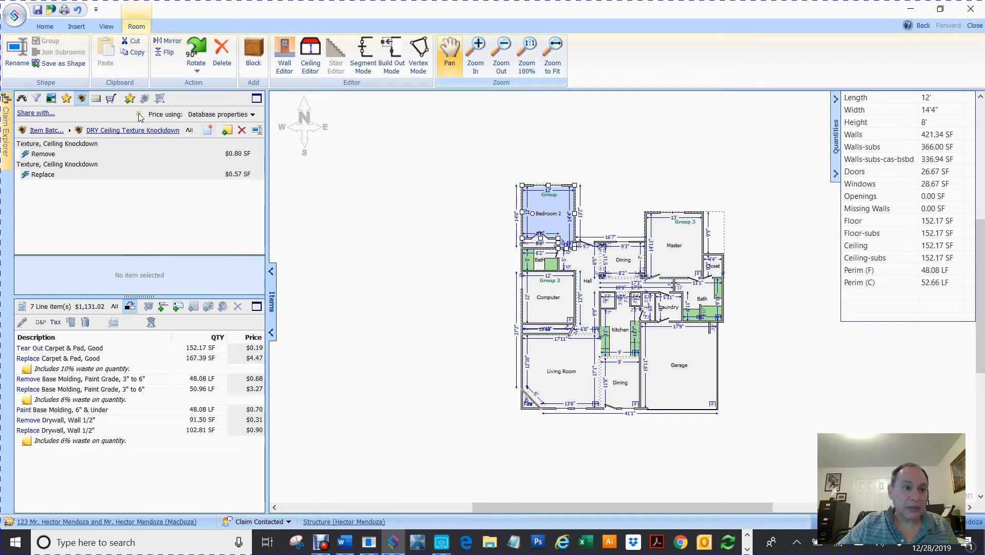
Return to the full batch list and select PNT Walls Drywall seal/prime for Bedroom 2.
{"action": "left_click", "coordinate": [32, 131]}
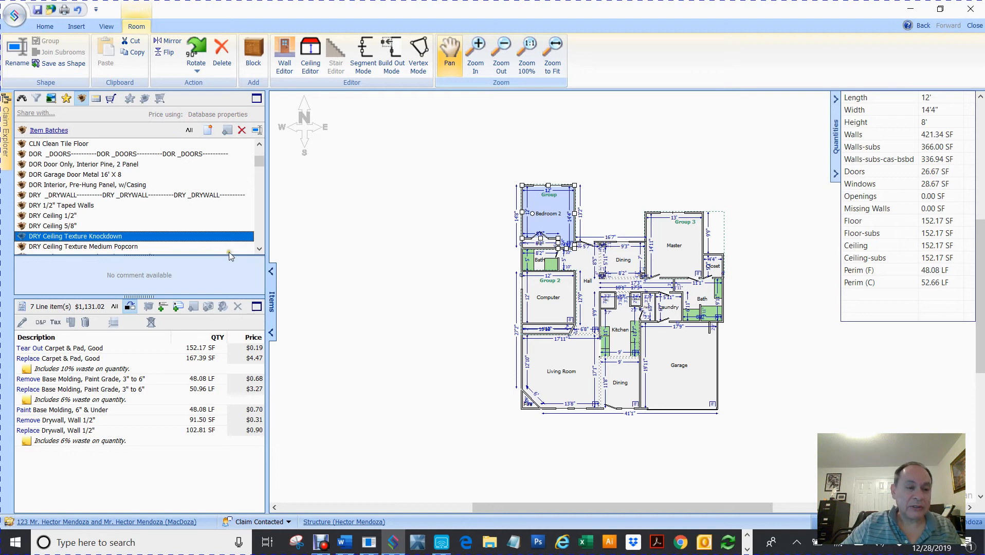
{"action": "left_click", "coordinate": [259, 237]}
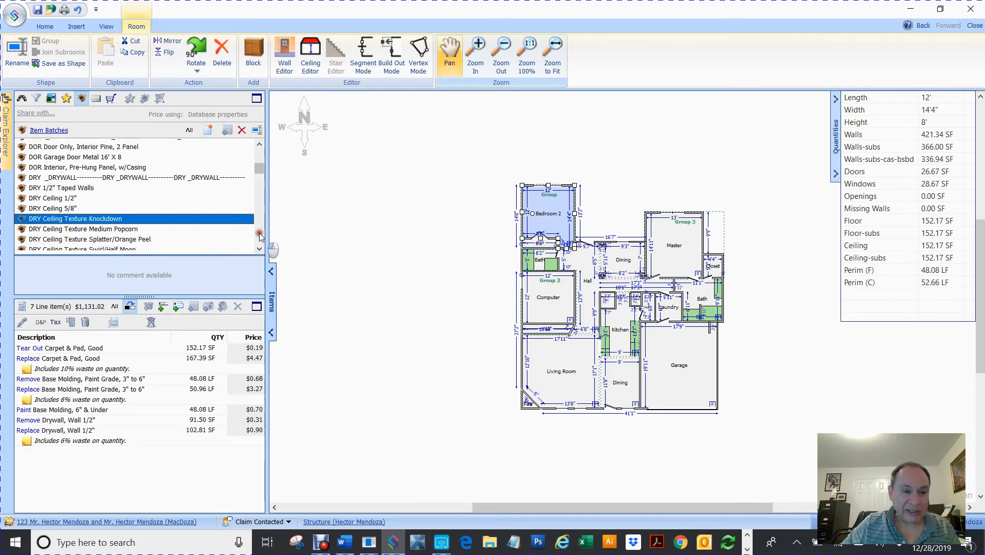
{"action": "left_click", "coordinate": [259, 237]}
{"action": "left_click", "coordinate": [259, 237]}
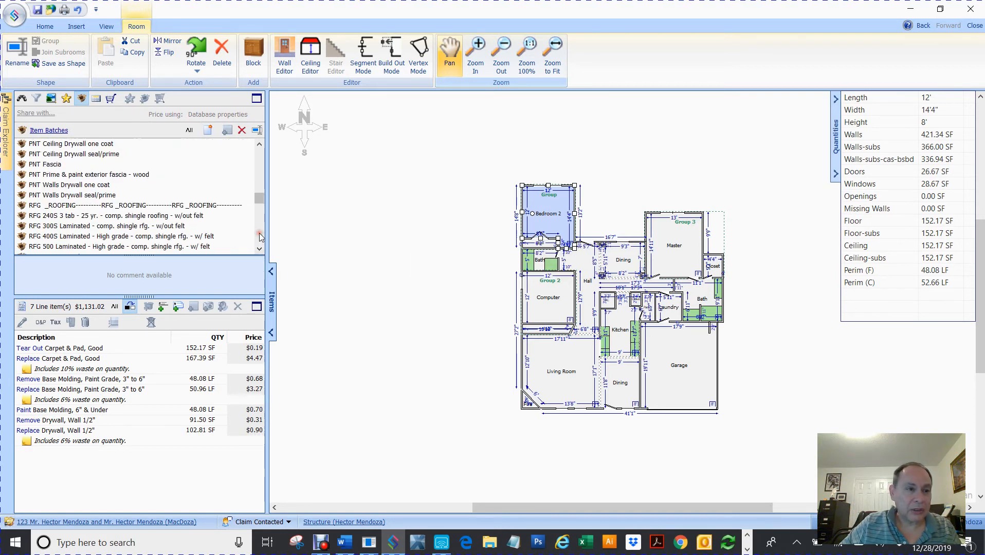
{"action": "left_click", "coordinate": [259, 237]}
{"action": "left_click", "coordinate": [260, 238]}
{"action": "left_click", "coordinate": [259, 238]}
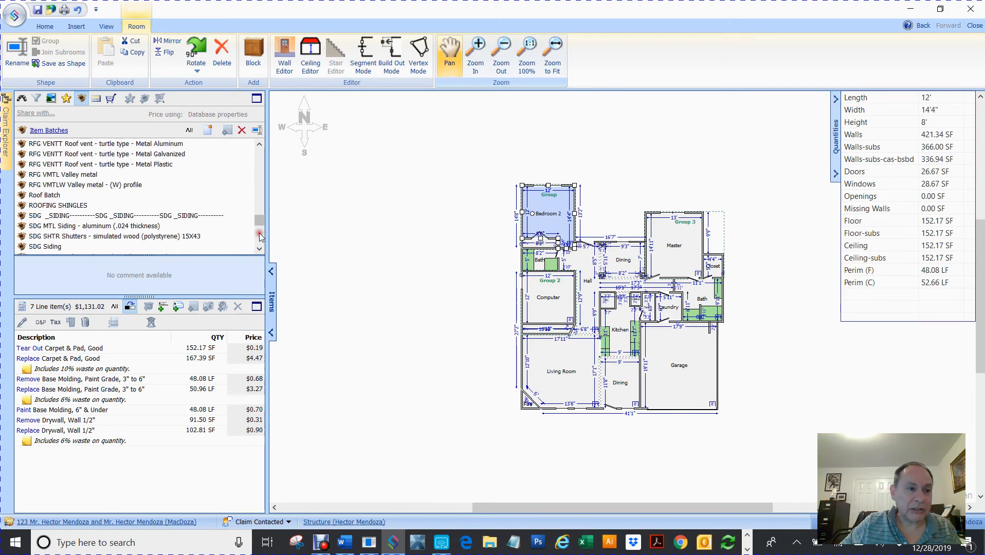
{"action": "left_click", "coordinate": [259, 238]}
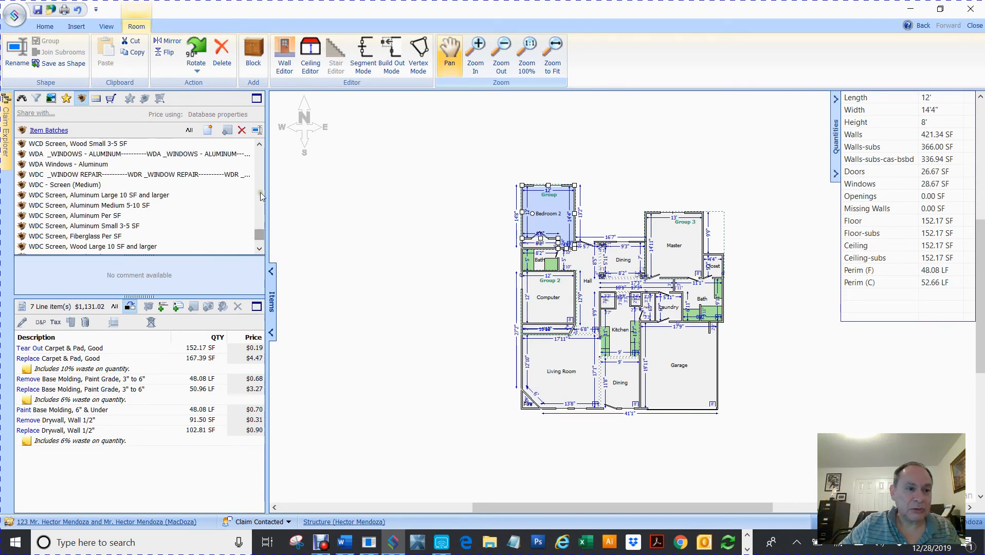
{"action": "left_click", "coordinate": [260, 158]}
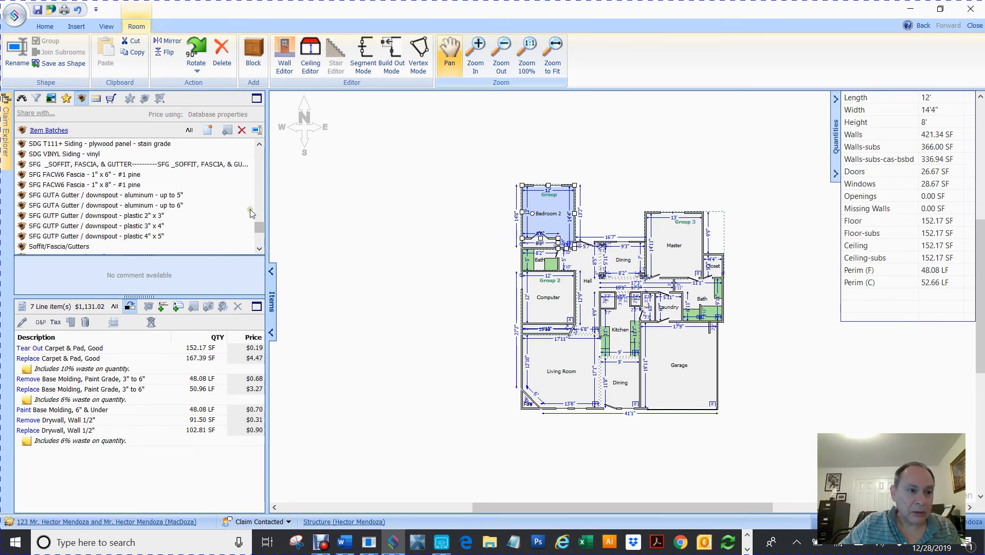
{"action": "left_click", "coordinate": [259, 177]}
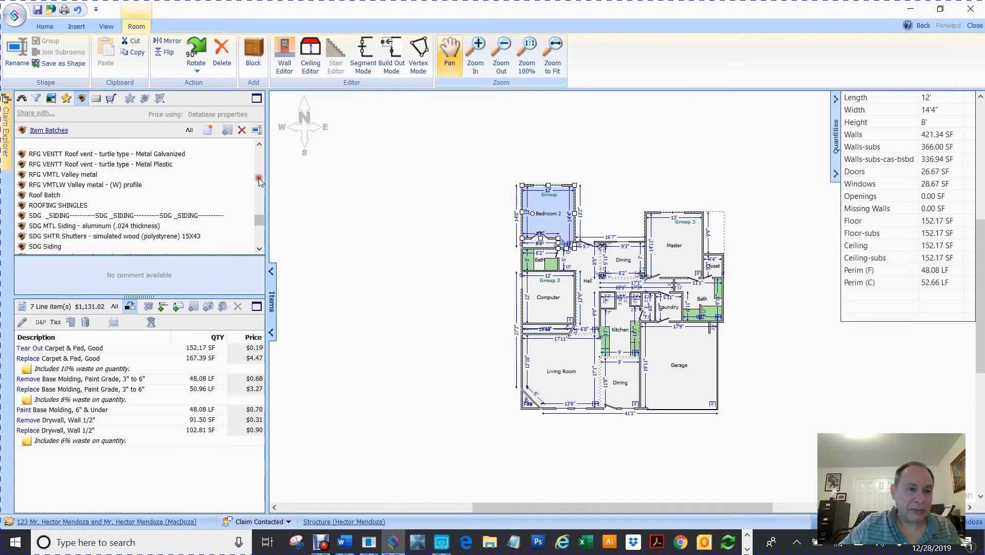
{"action": "left_click", "coordinate": [259, 173]}
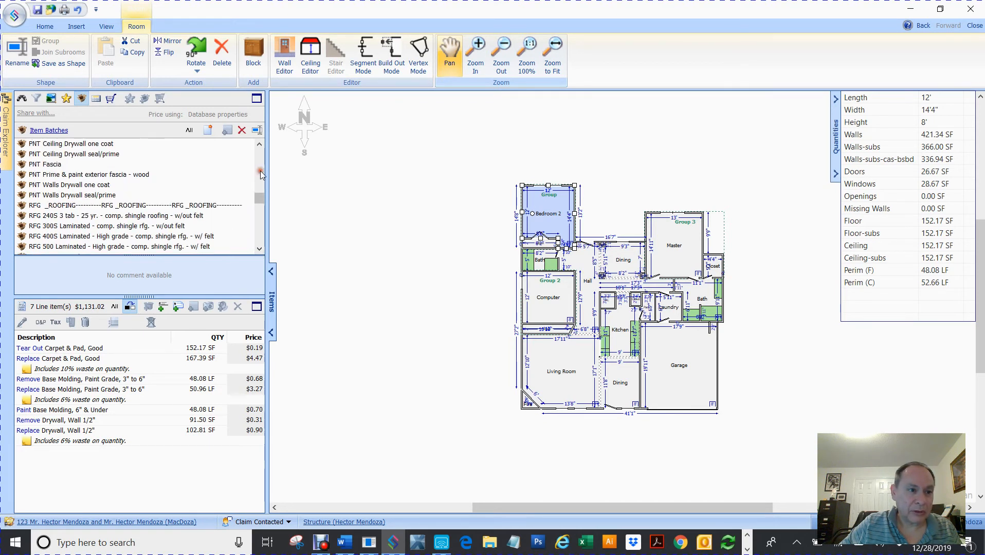
{"action": "left_click", "coordinate": [259, 145]}
{"action": "left_click", "coordinate": [260, 145]}
{"action": "left_click", "coordinate": [260, 145]}
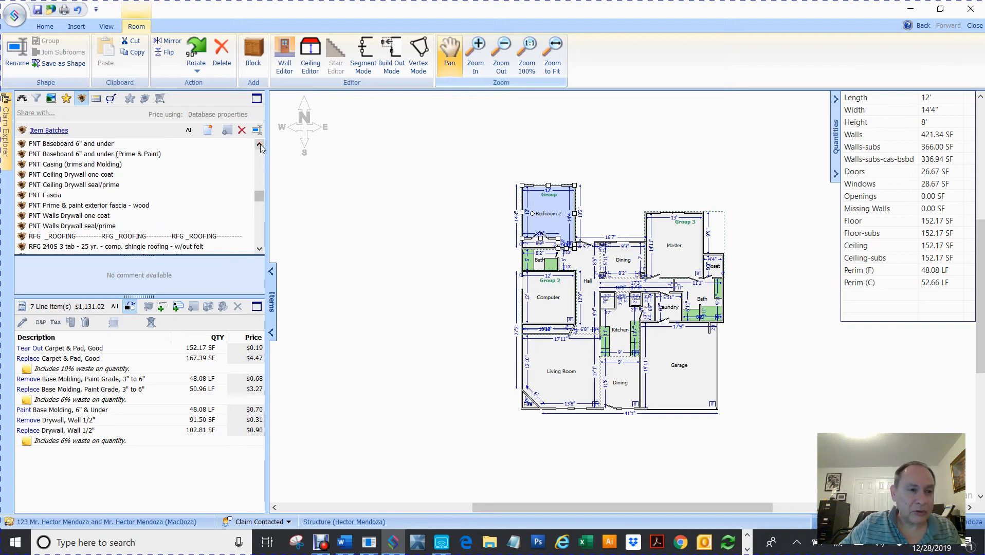
{"action": "left_click", "coordinate": [85, 227]}
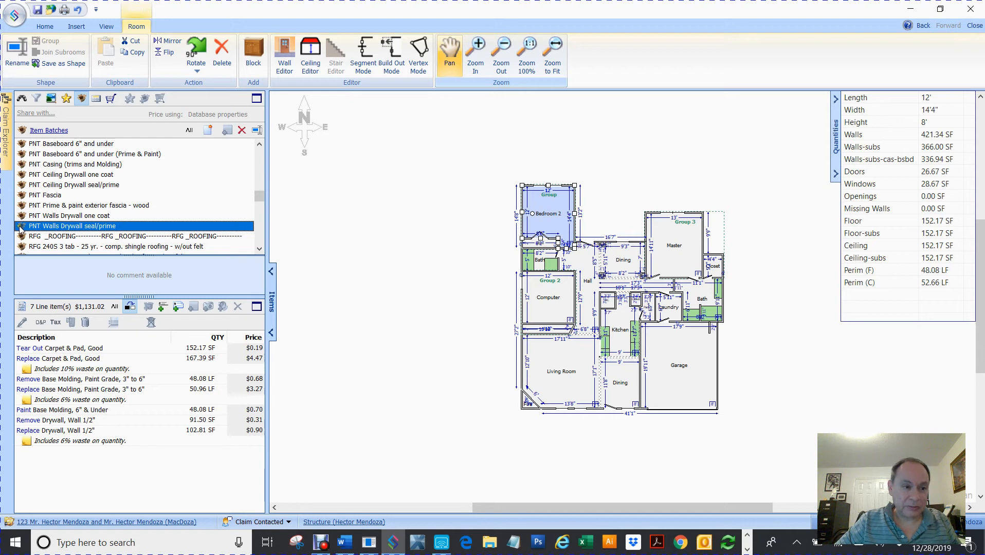
Add Prime & Paint Drywall/Plaster Wall to Bedroom 2 with quantity 336.94*.25 (84.24).
{"action": "mouse_move", "coordinate": [19, 226]}
{"action": "left_mouse_down"}
{"action": "mouse_move", "coordinate": [476, 195]}
{"action": "mouse_move", "coordinate": [544, 208]}
{"action": "left_mouse_up"}
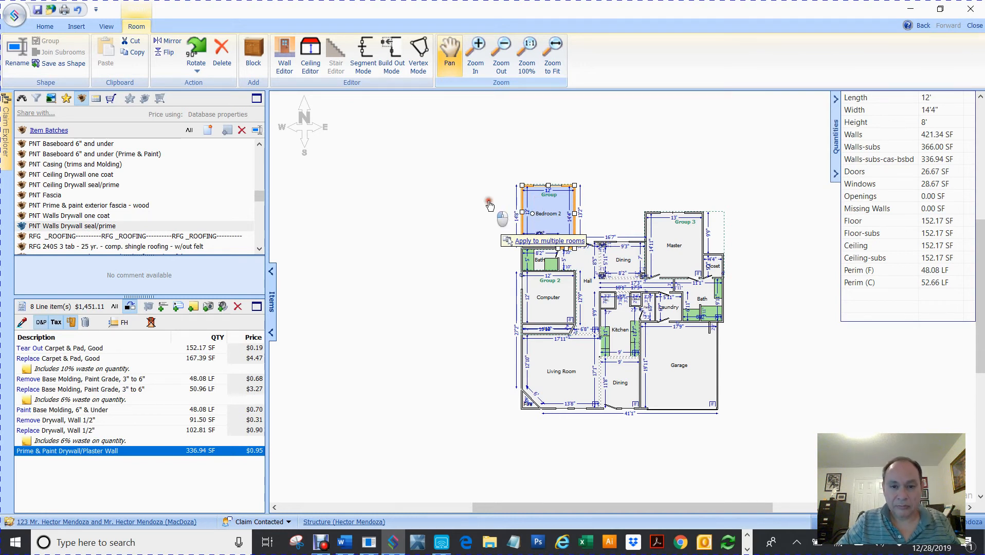
{"action": "key", "text": "Return"}
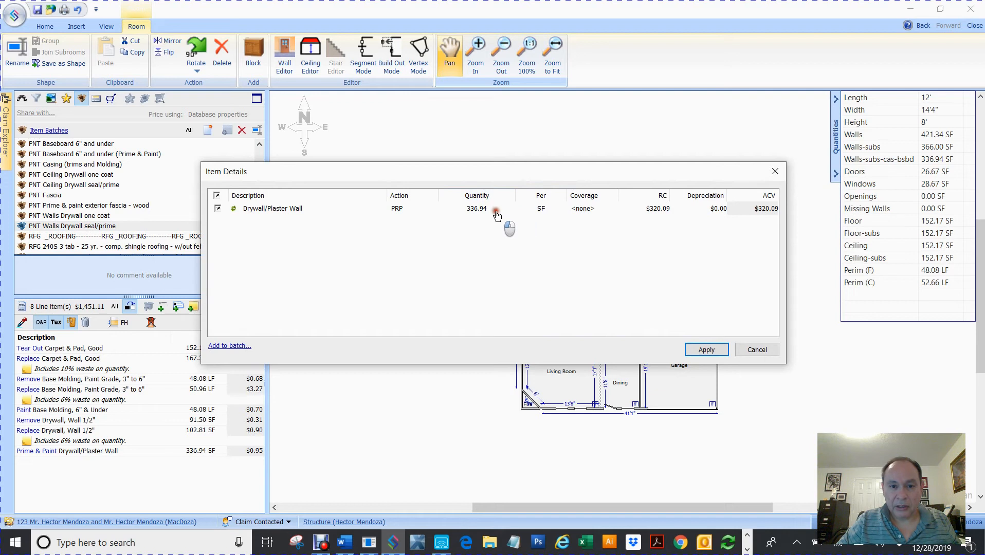
{"action": "left_click", "coordinate": [488, 209]}
{"action": "left_click", "coordinate": [491, 208]}
{"action": "type", "text": "*.25"}
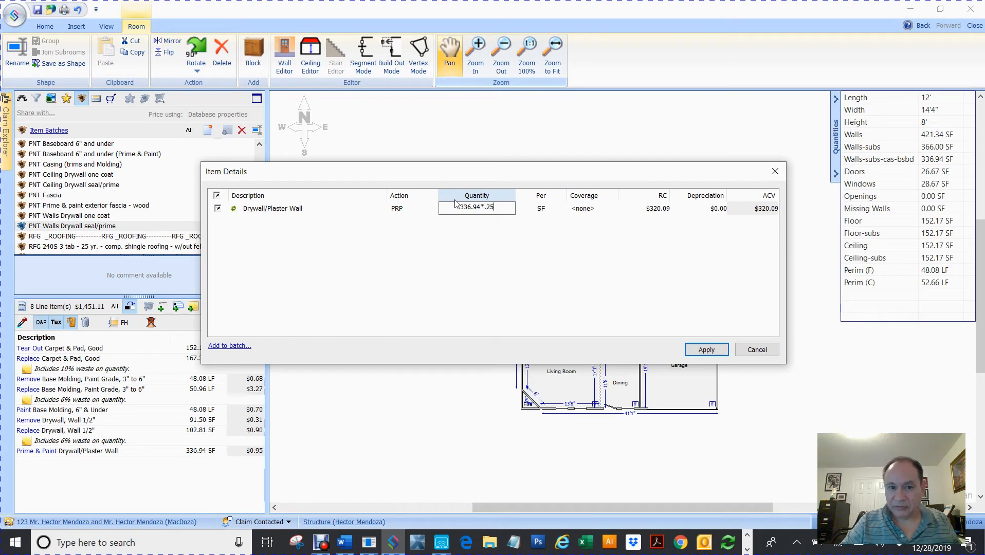
{"action": "left_click", "coordinate": [706, 349]}
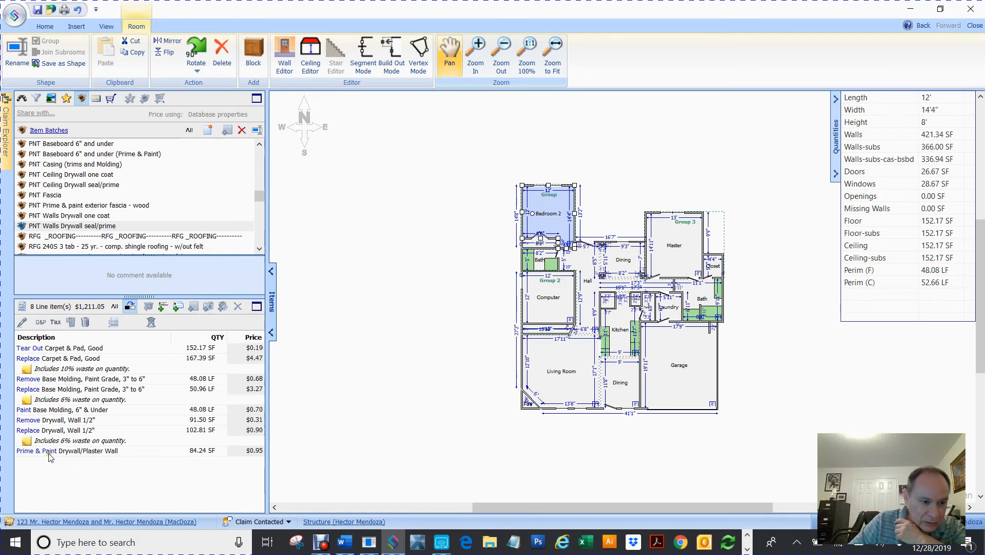
Add the Prime & Paint line to the cart and delete it from Bedroom 2.
{"action": "left_click", "coordinate": [76, 456]}
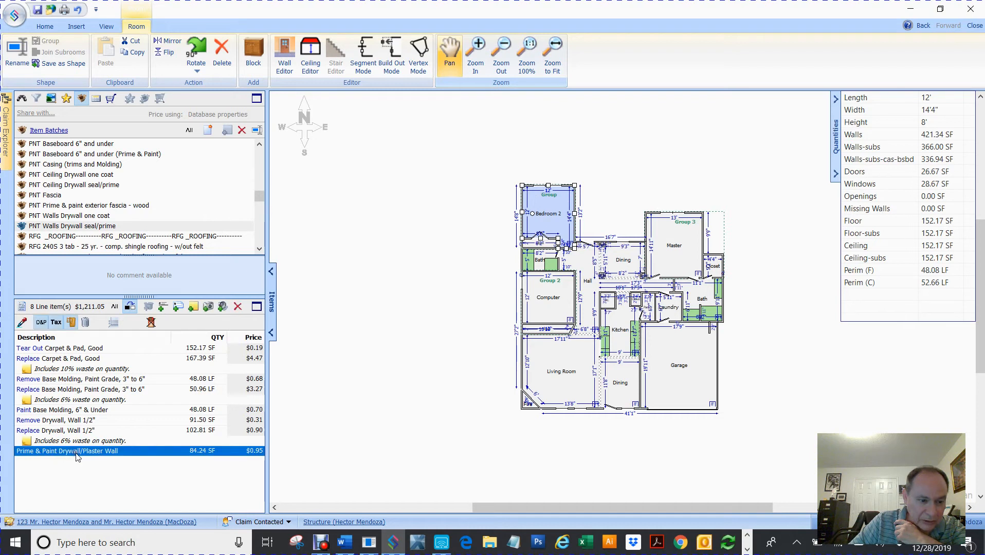
{"action": "right_click", "coordinate": [77, 457]}
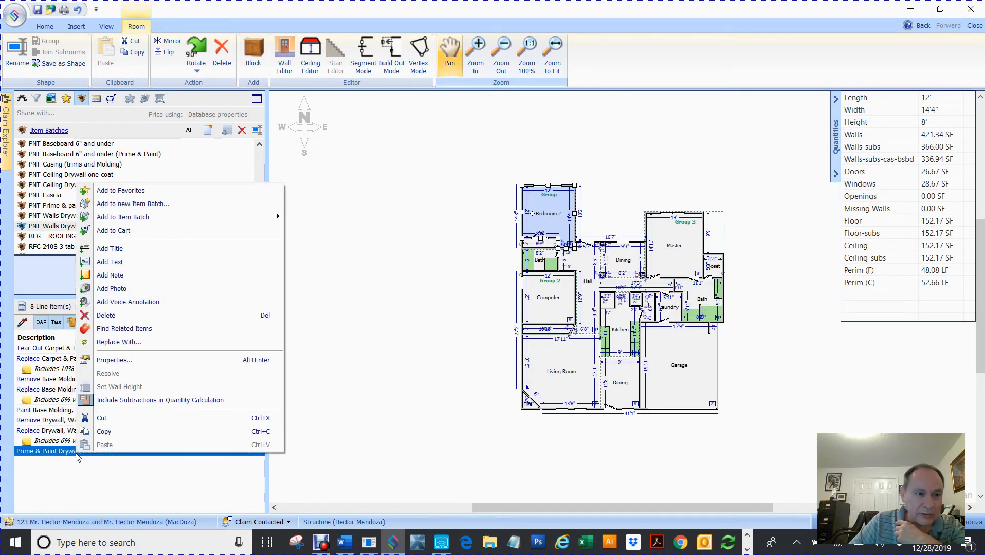
{"action": "left_click", "coordinate": [117, 232]}
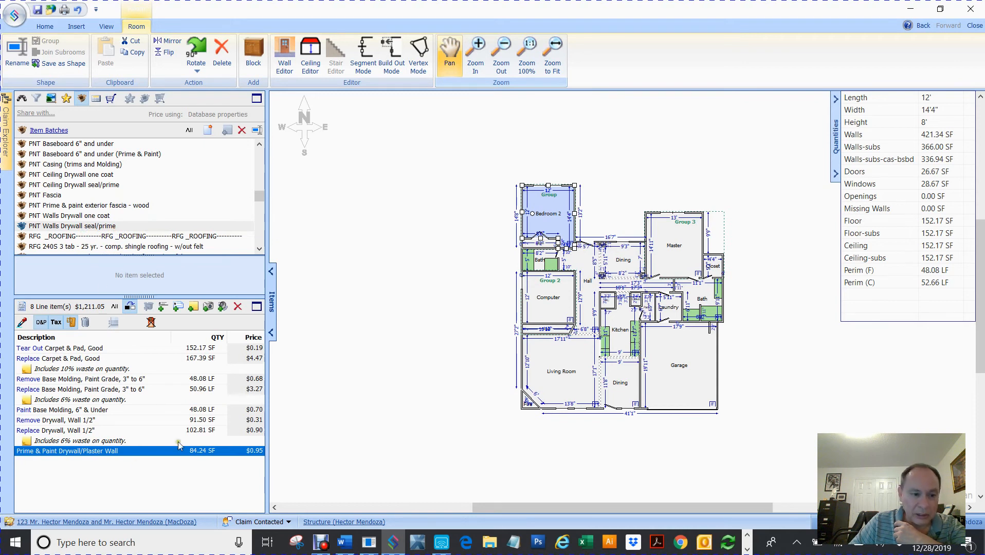
{"action": "key", "text": "Delete"}
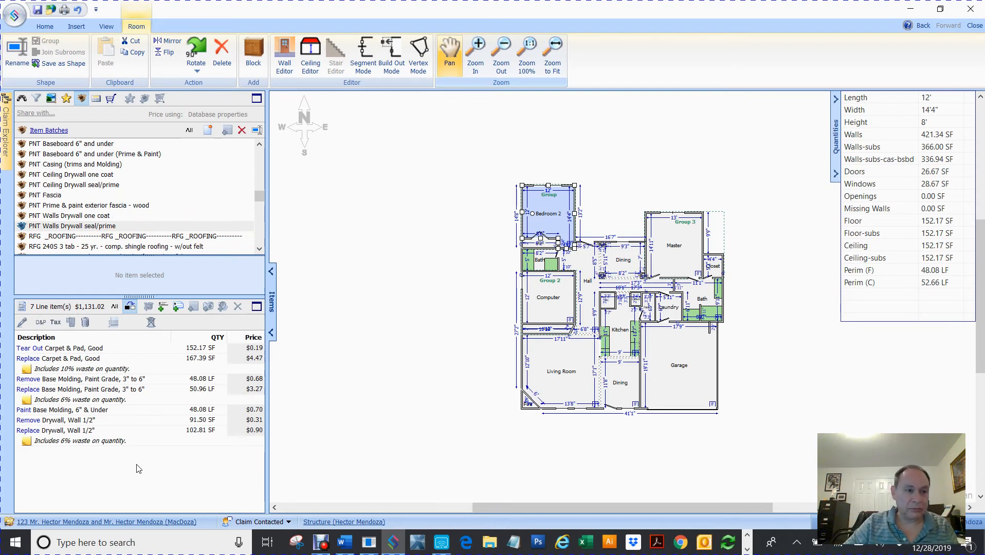
Cart the one-coat Drywall/Plaster Wall Paint ($0.49 SF) via Bedroom 2, then delete it there and deselect.
{"action": "left_click", "coordinate": [25, 216]}
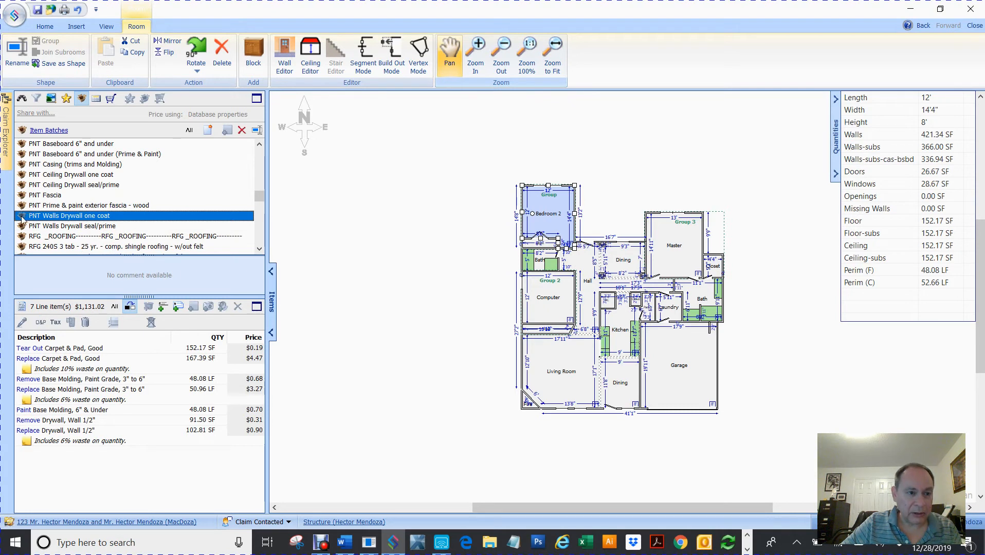
{"action": "double_click", "coordinate": [22, 216]}
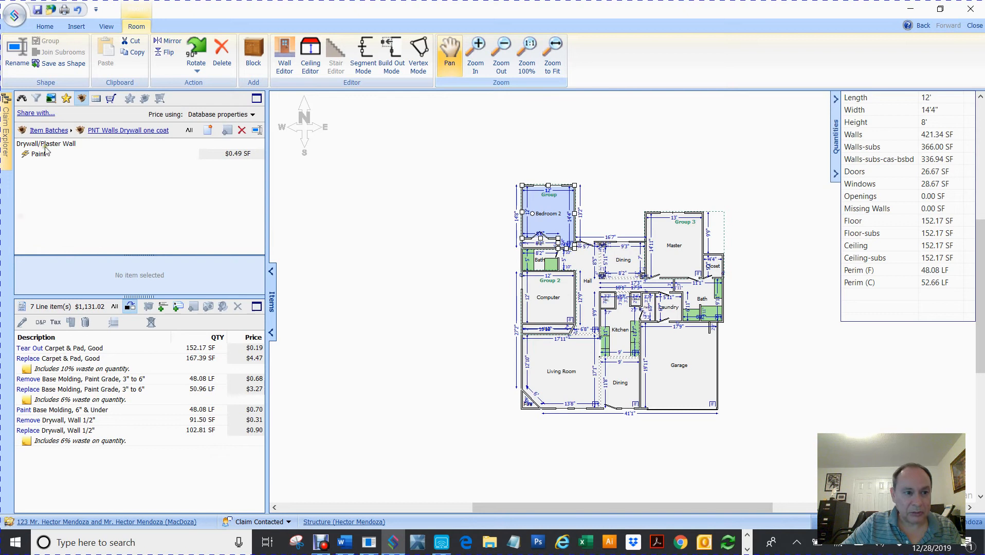
{"action": "mouse_move", "coordinate": [29, 154]}
{"action": "left_mouse_down"}
{"action": "mouse_move", "coordinate": [496, 205]}
{"action": "mouse_move", "coordinate": [546, 202]}
{"action": "left_mouse_up"}
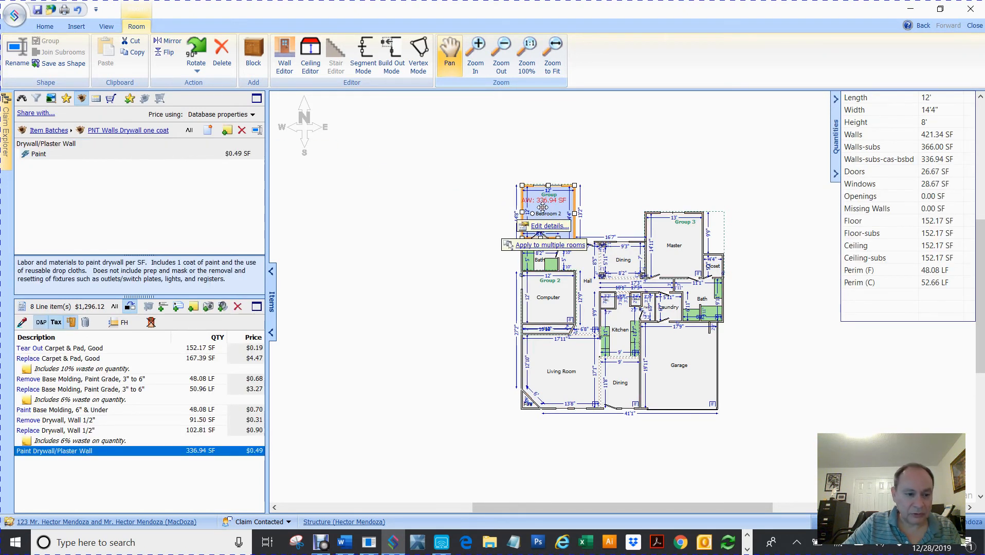
{"action": "right_click", "coordinate": [47, 450]}
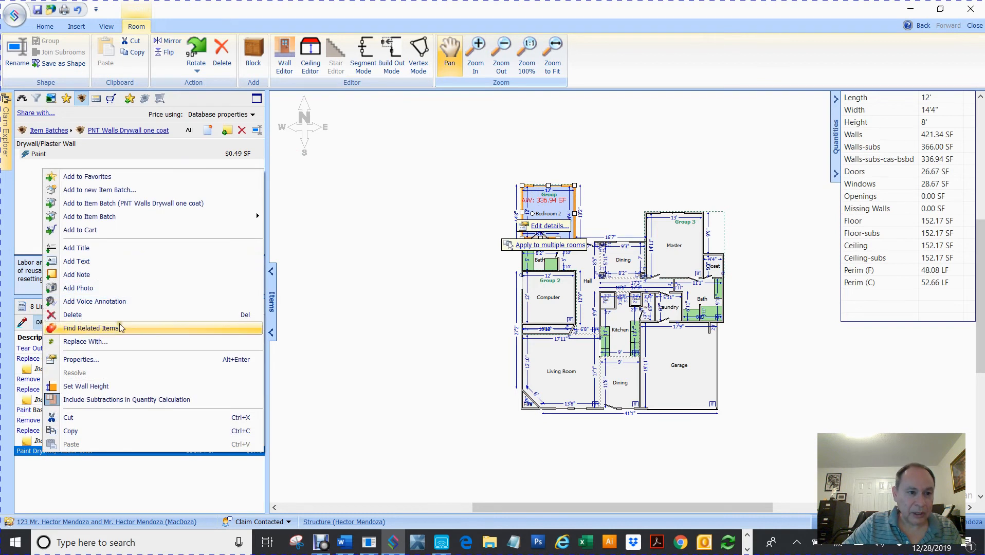
{"action": "left_click", "coordinate": [110, 231]}
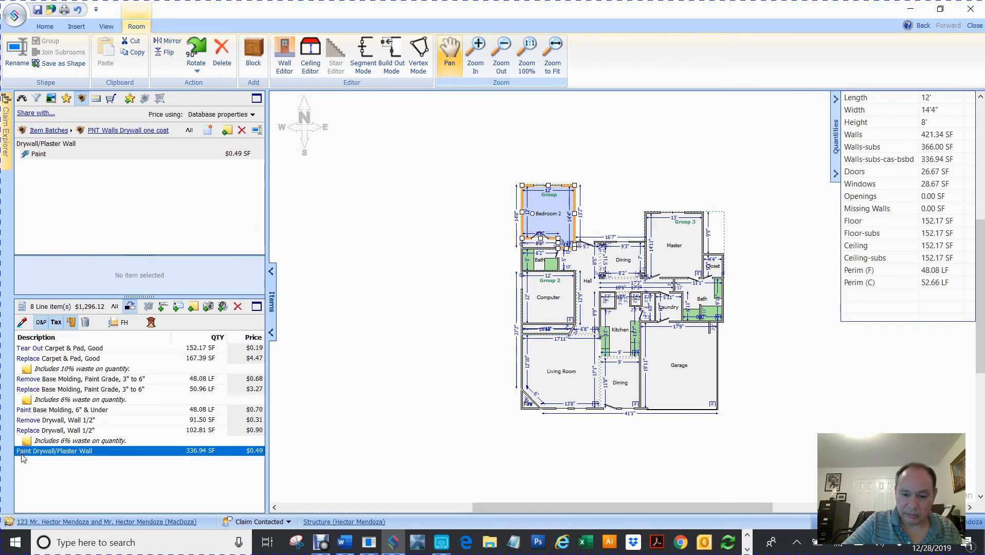
{"action": "key", "text": "Delete"}
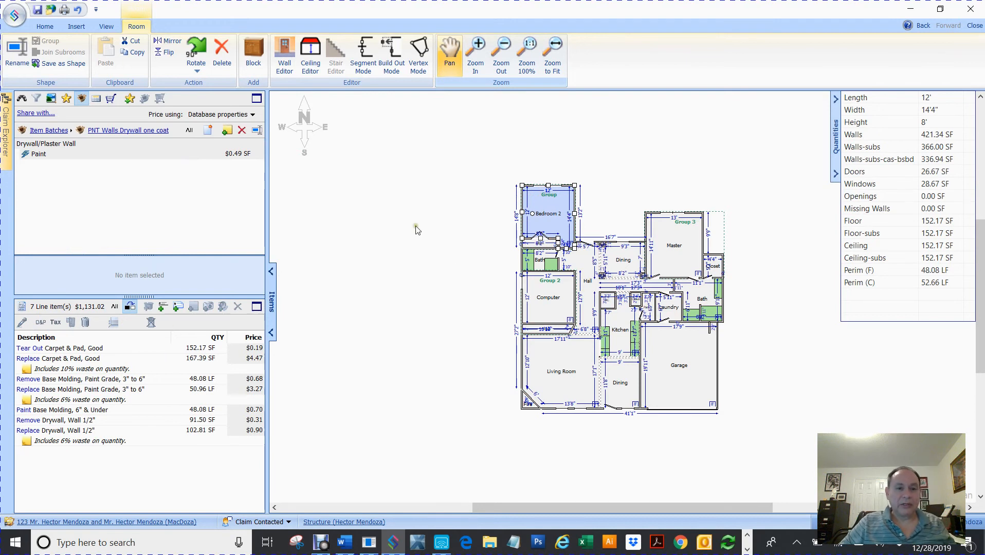
{"action": "left_click", "coordinate": [398, 228]}
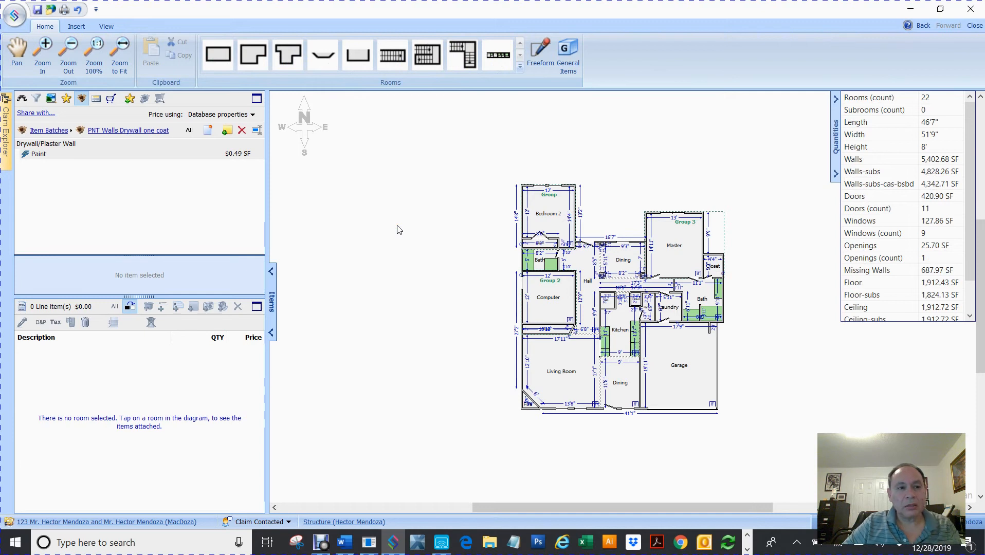
Apply all four cart items (knockdown Remove/Replace, Prime & Paint, Paint) to every room, then clear the cart.
{"action": "left_click", "coordinate": [110, 98]}
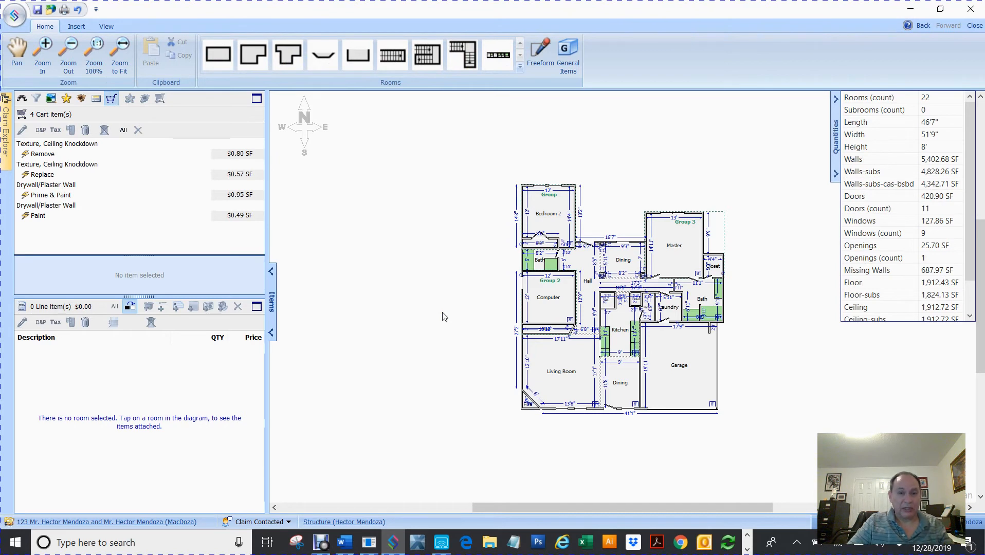
{"action": "left_click", "coordinate": [52, 149]}
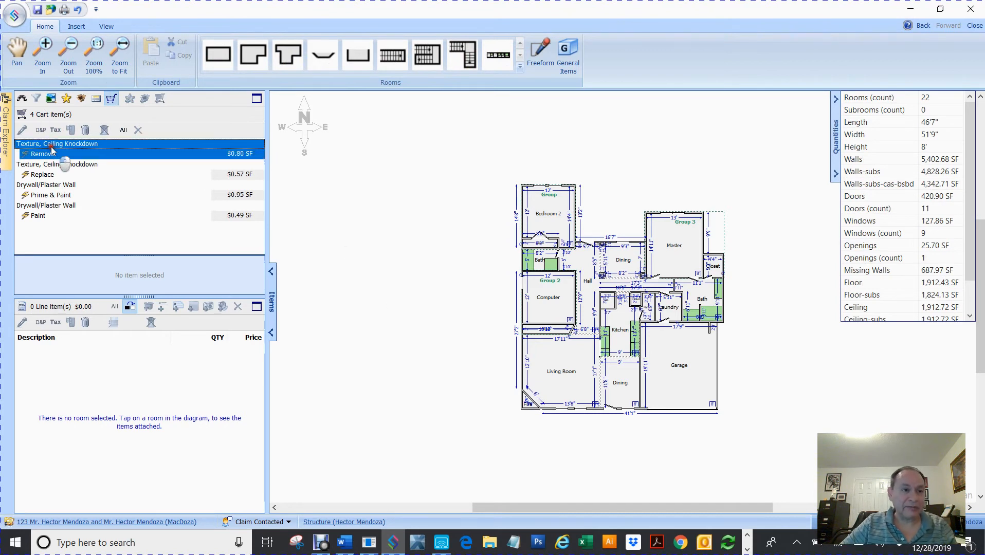
{"action": "left_click", "coordinate": [40, 216], "text": "shift"}
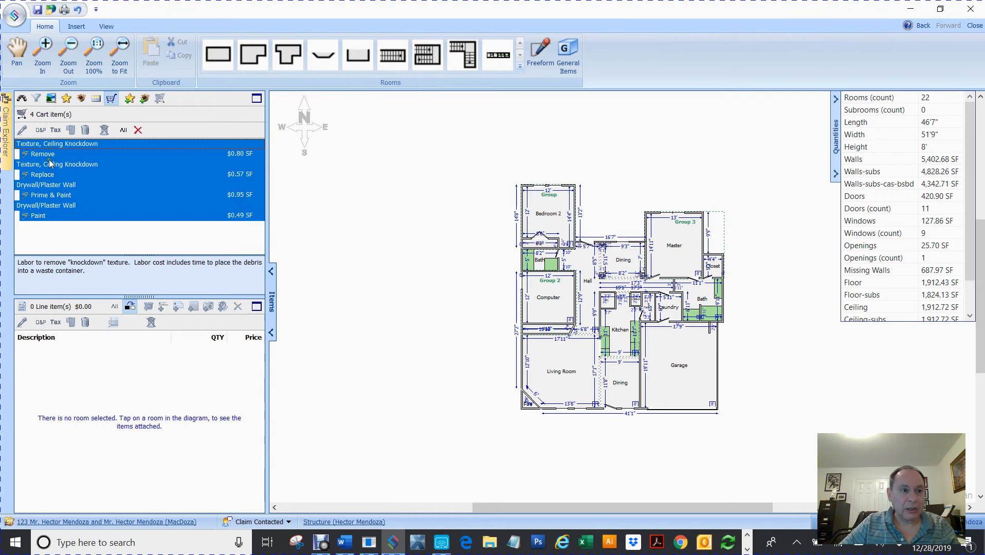
{"action": "left_click", "coordinate": [471, 193]}
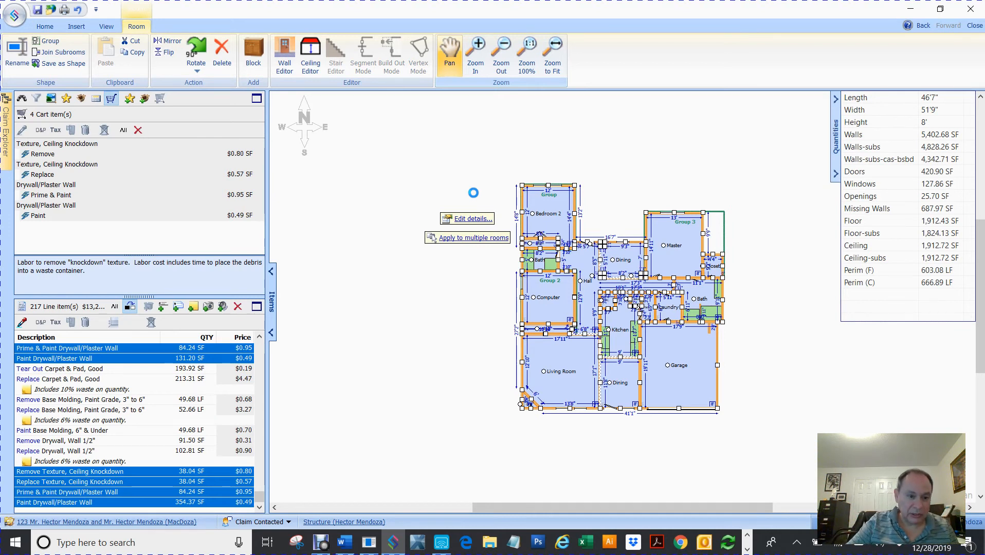
{"action": "left_click", "coordinate": [401, 312]}
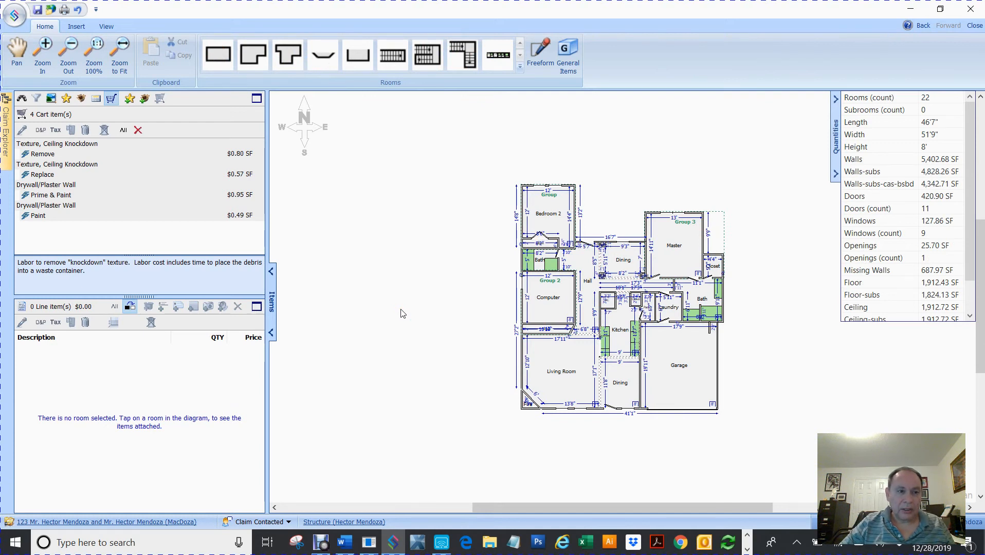
{"action": "left_click", "coordinate": [137, 132]}
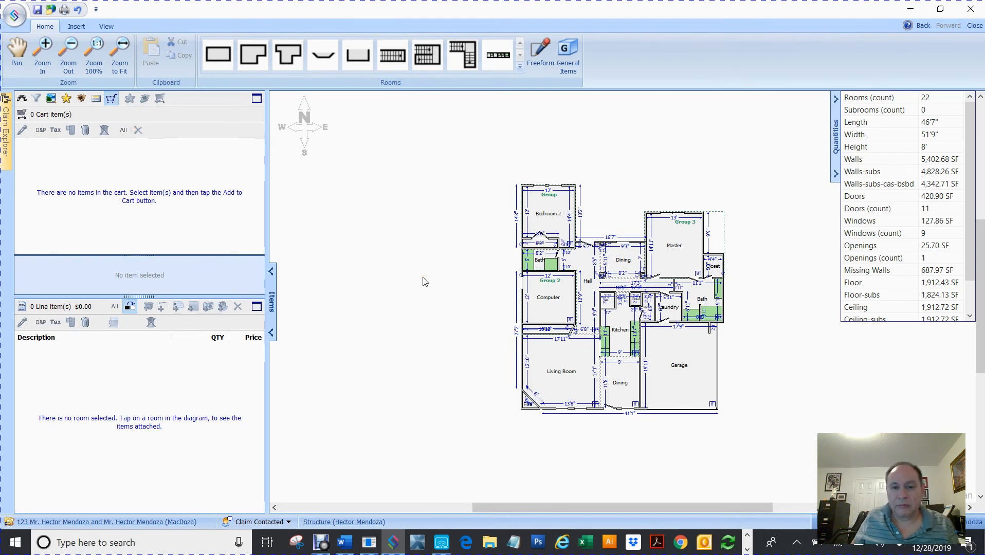
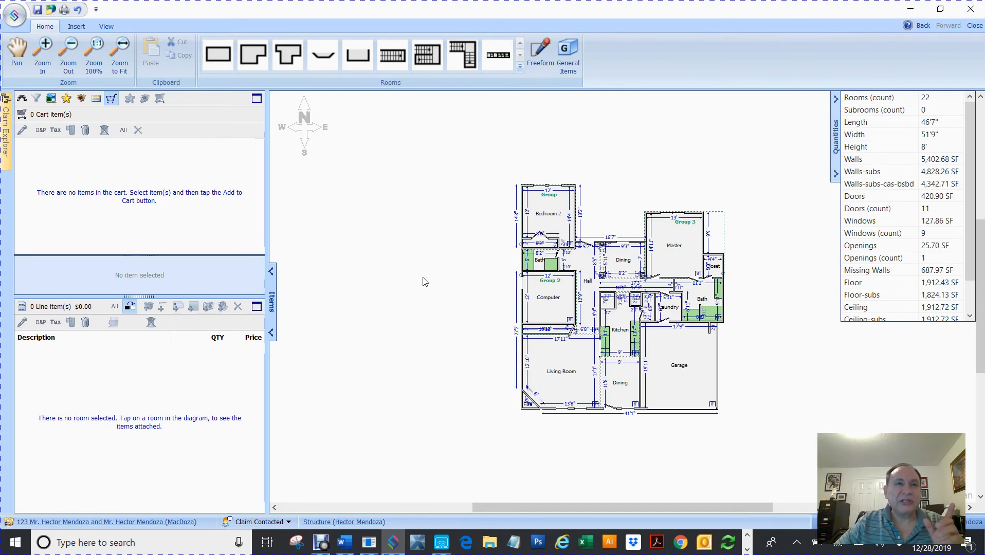
Copy all nine Garage line items into the cart, then bring up the Claim Explorer.
{"action": "left_click", "coordinate": [688, 376]}
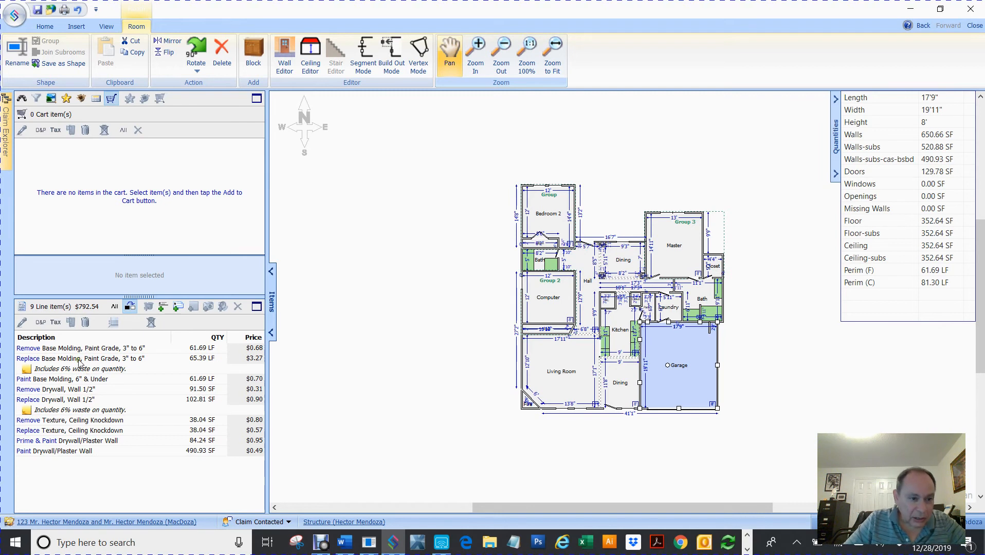
{"action": "left_click", "coordinate": [43, 351]}
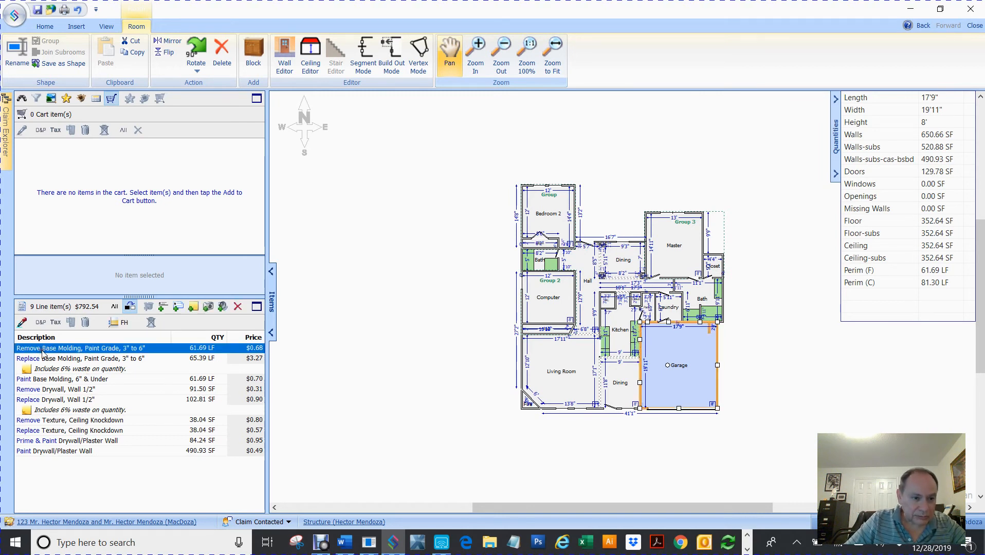
{"action": "left_click", "coordinate": [66, 455], "text": "shift"}
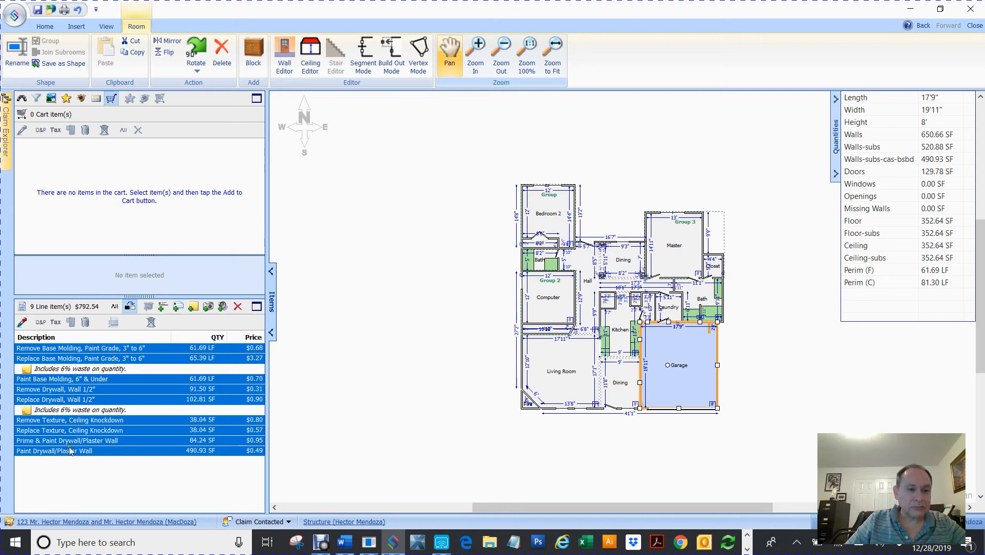
{"action": "right_click", "coordinate": [93, 355]}
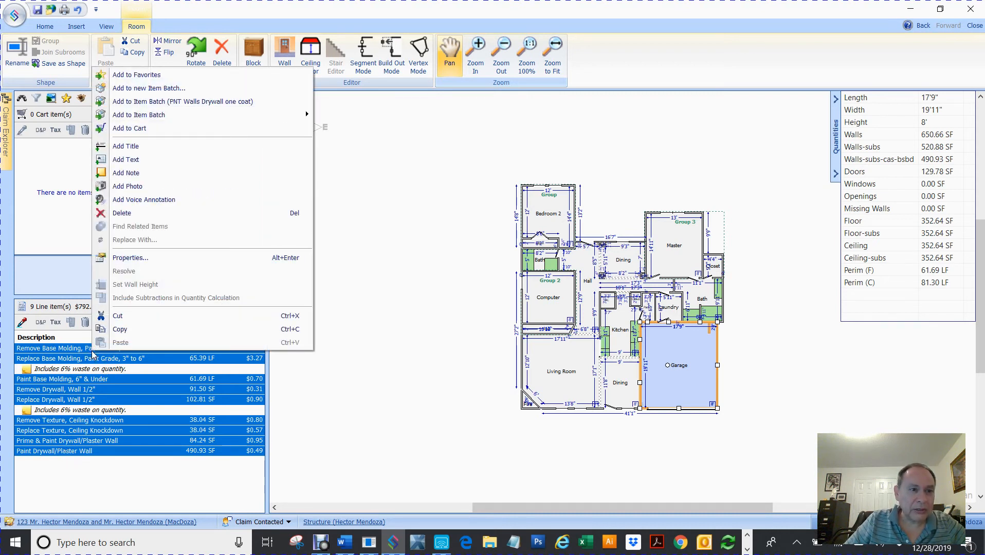
{"action": "left_click", "coordinate": [167, 129]}
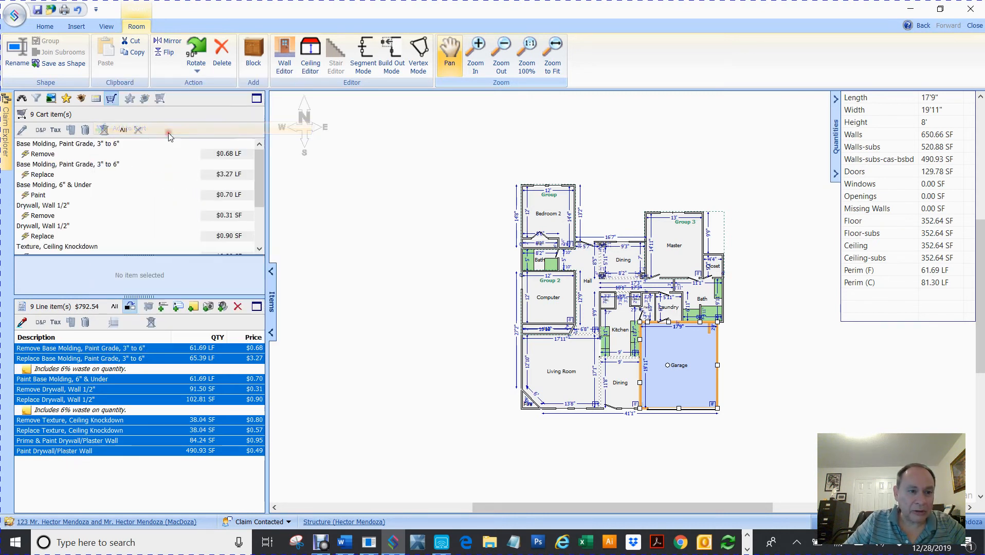
{"action": "left_click", "coordinate": [305, 204]}
{"action": "mouse_move", "coordinate": [7, 112]}
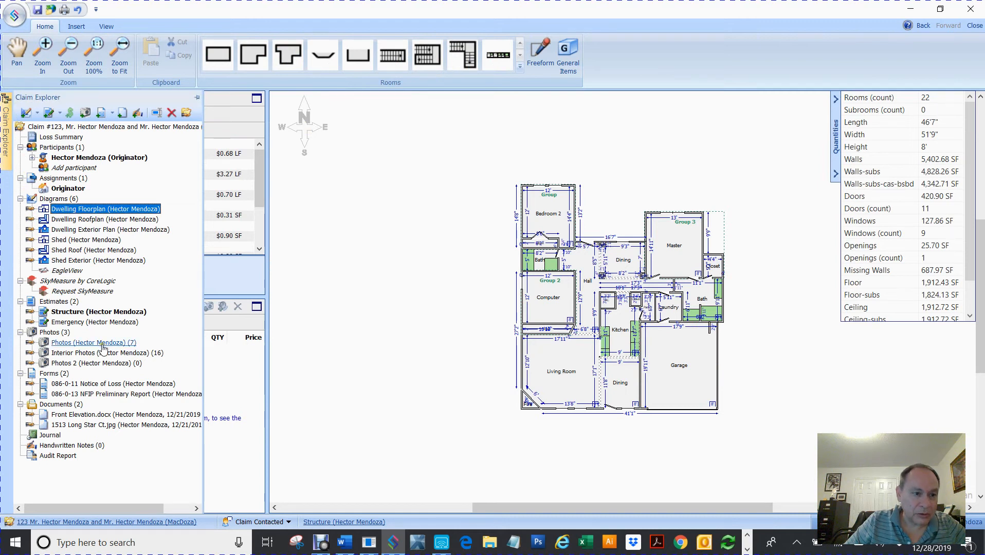
Open the Shed diagram from the Claim Explorer.
{"action": "left_click", "coordinate": [58, 241]}
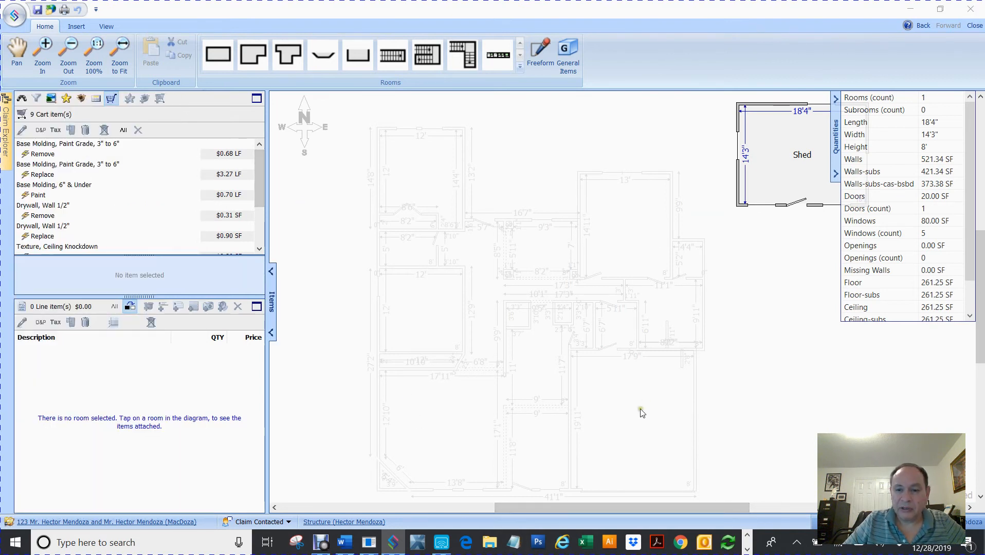
{"action": "left_click_drag", "start_coordinate": [564, 509], "coordinate": [633, 506]}
{"action": "scroll", "coordinate": [711, 236], "scroll_direction": "up", "scroll_amount": 6}
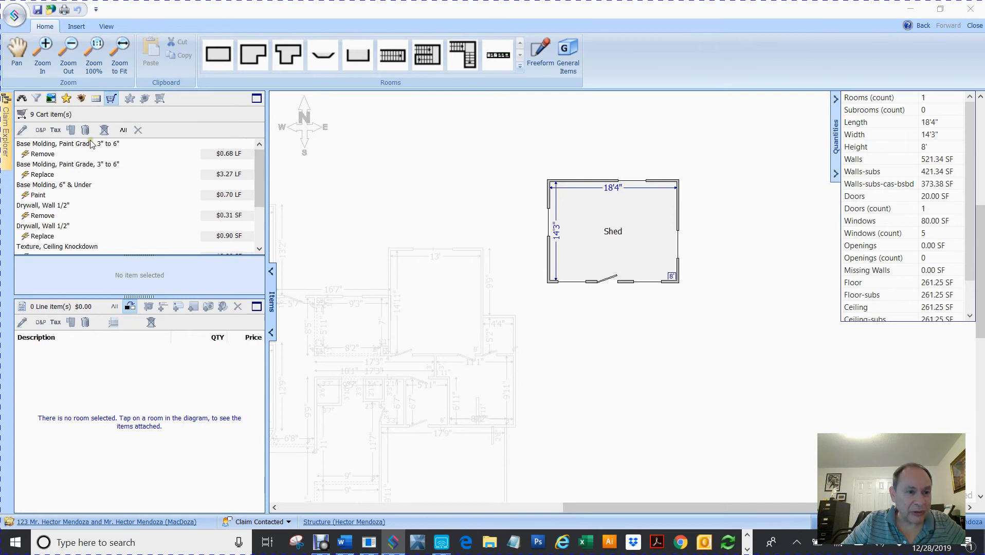
Drop all nine cart items onto the 18'4" × 14'3" Shed room, totaling $734.41.
{"action": "left_click", "coordinate": [90, 144]}
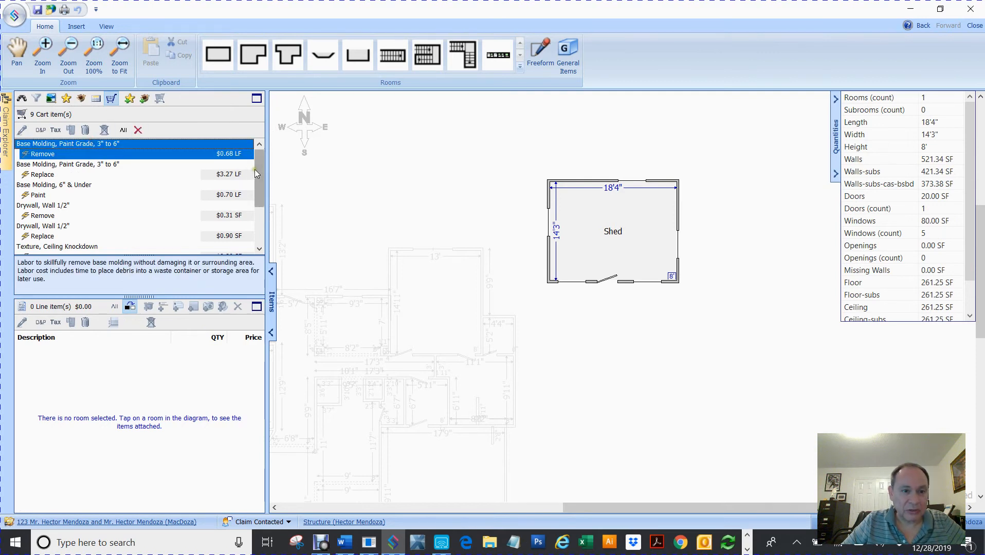
{"action": "scroll", "coordinate": [260, 176], "scroll_direction": "down", "scroll_amount": 3}
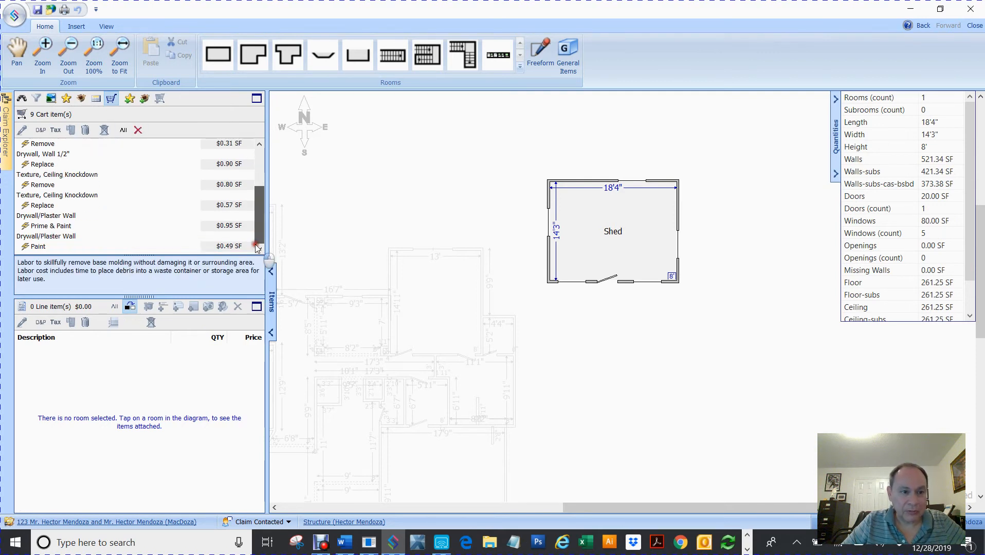
{"action": "left_click", "coordinate": [53, 245], "text": "shift"}
{"action": "left_click_drag", "start_coordinate": [120, 175], "coordinate": [613, 224]}
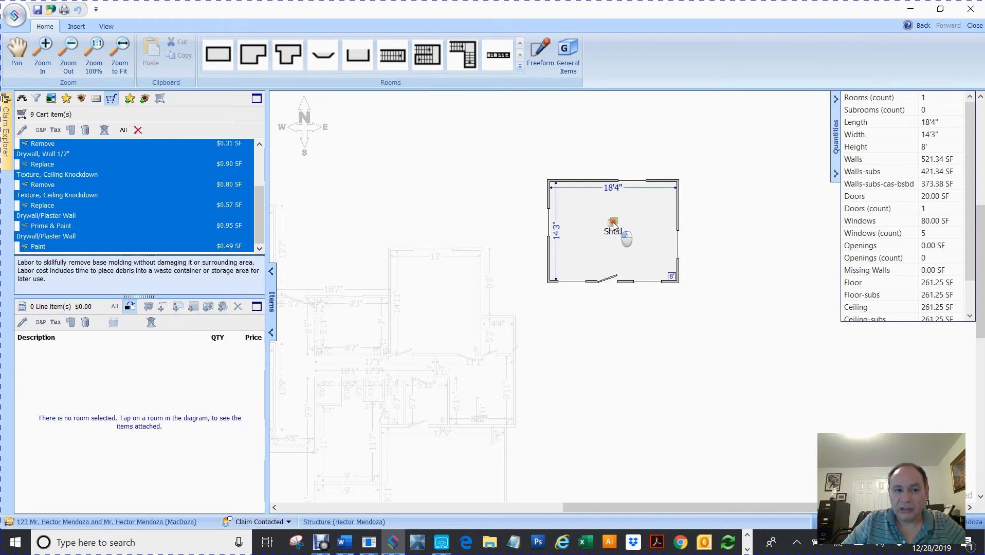
{"action": "left_click_drag", "start_coordinate": [613, 224], "coordinate": [613, 224]}
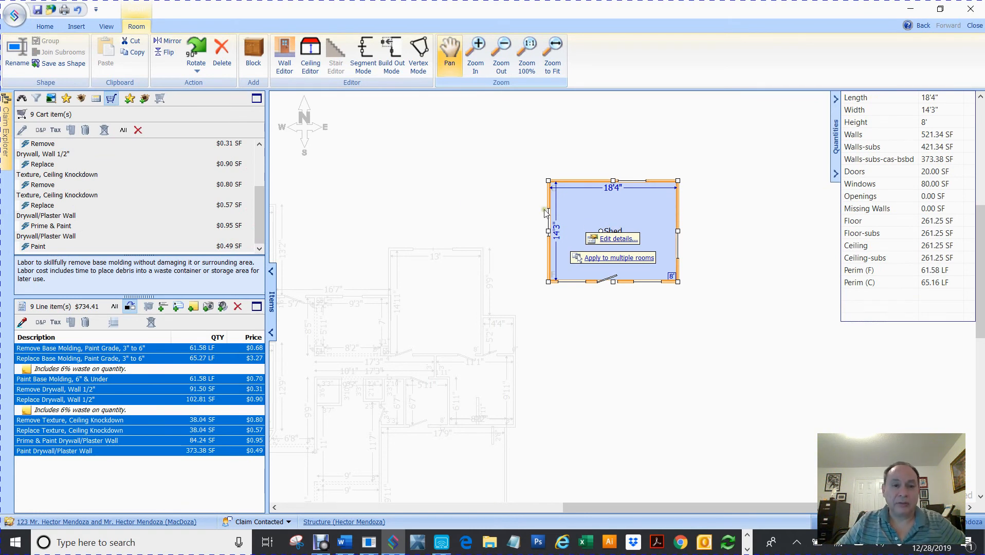
{"action": "left_click", "coordinate": [454, 197]}
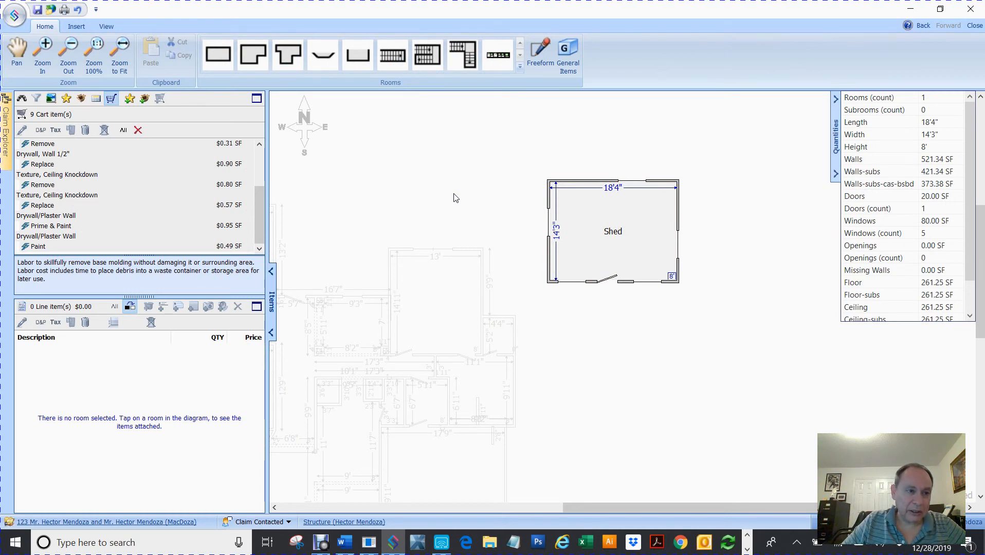
{"action": "left_click", "coordinate": [5, 135]}
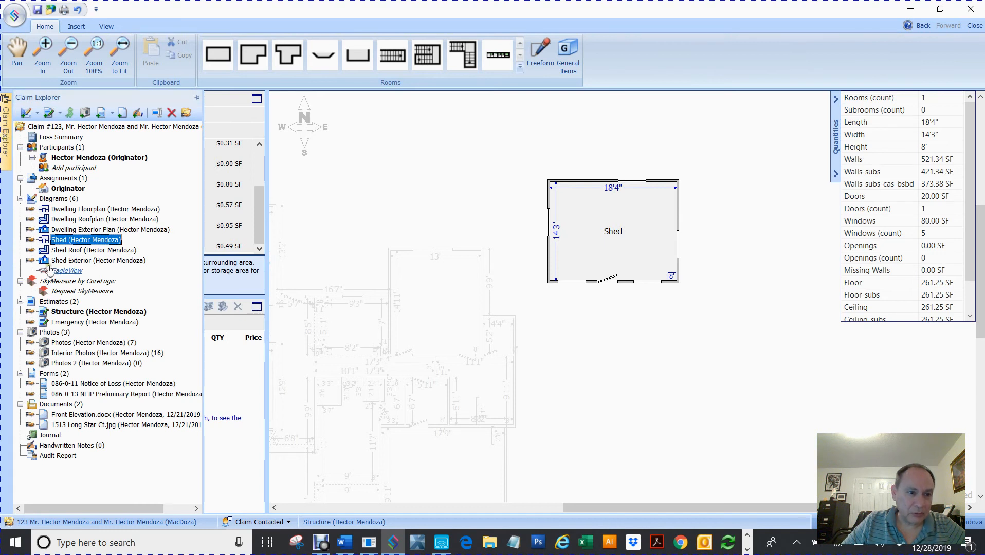
Open the Dwelling Roofplan diagram showing five roof shapes totaling 24.4 SQ.
{"action": "left_click", "coordinate": [75, 220]}
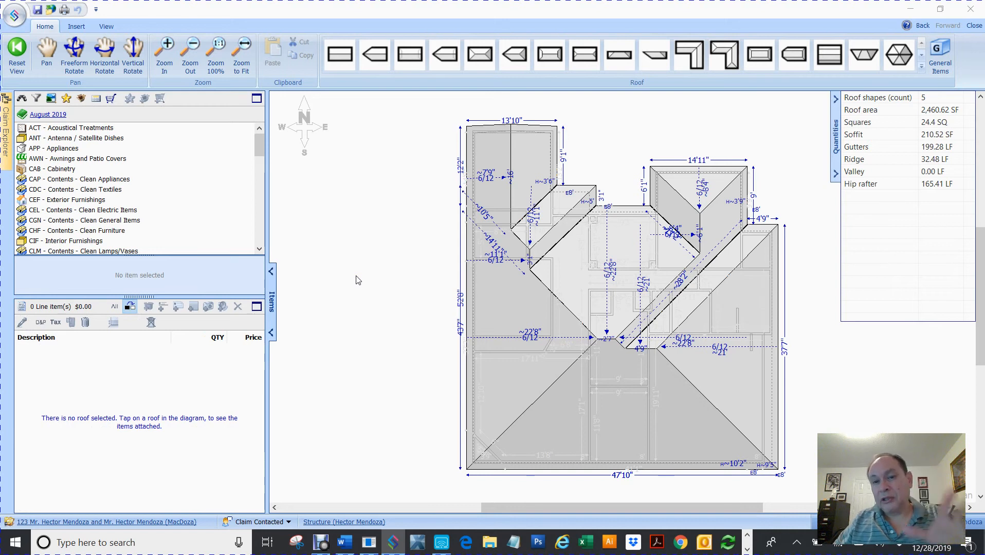
Pick the RFG 300S Laminated shingle batch without felt from the Item Batches list.
{"action": "left_click", "coordinate": [81, 98]}
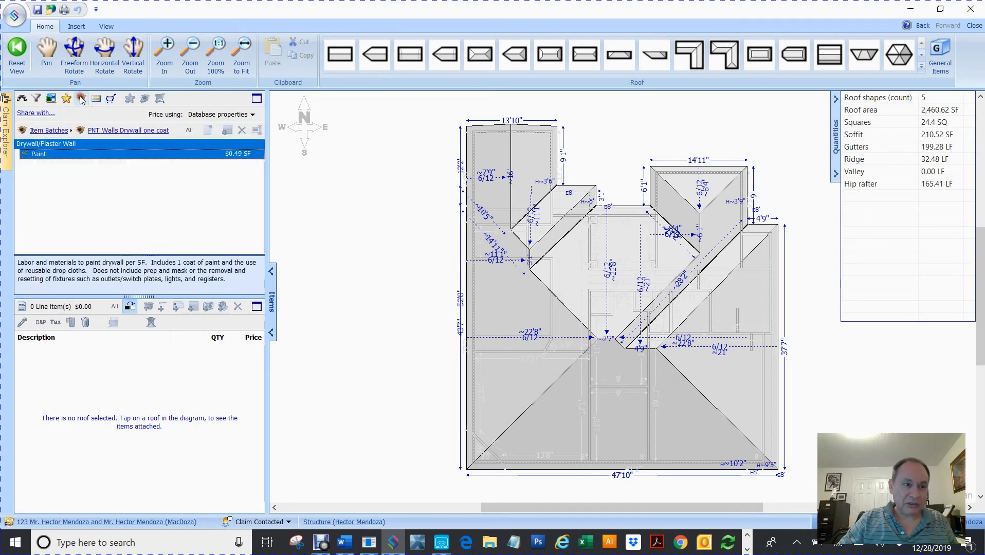
{"action": "left_click", "coordinate": [49, 130]}
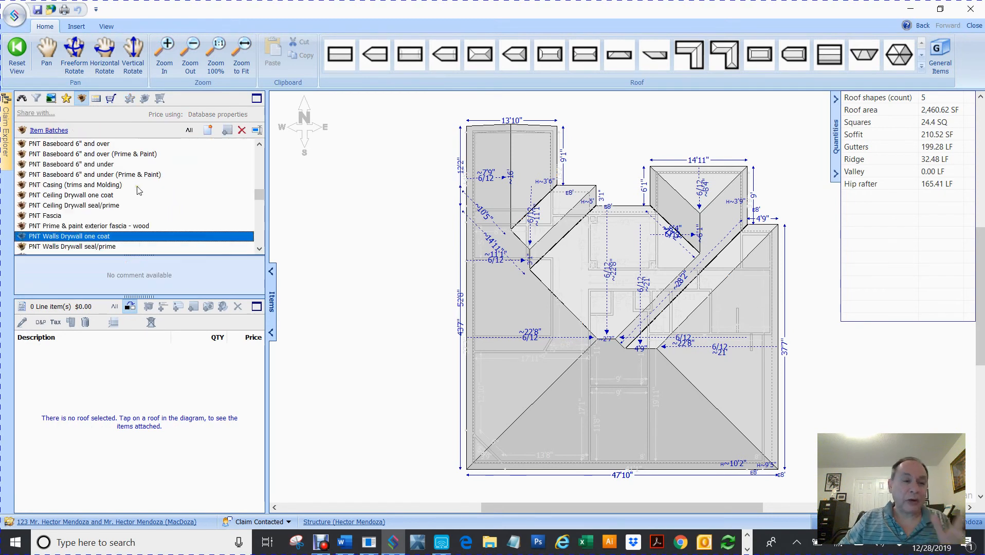
{"action": "scroll", "coordinate": [139, 190], "scroll_direction": "up", "scroll_amount": 1}
{"action": "scroll", "coordinate": [139, 190], "scroll_direction": "down", "scroll_amount": 4}
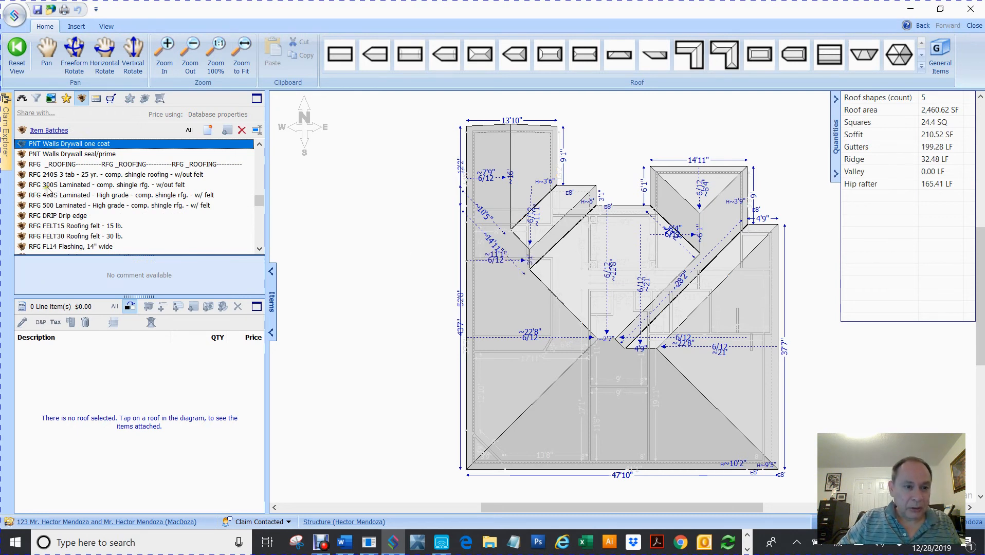
{"action": "left_click", "coordinate": [49, 185]}
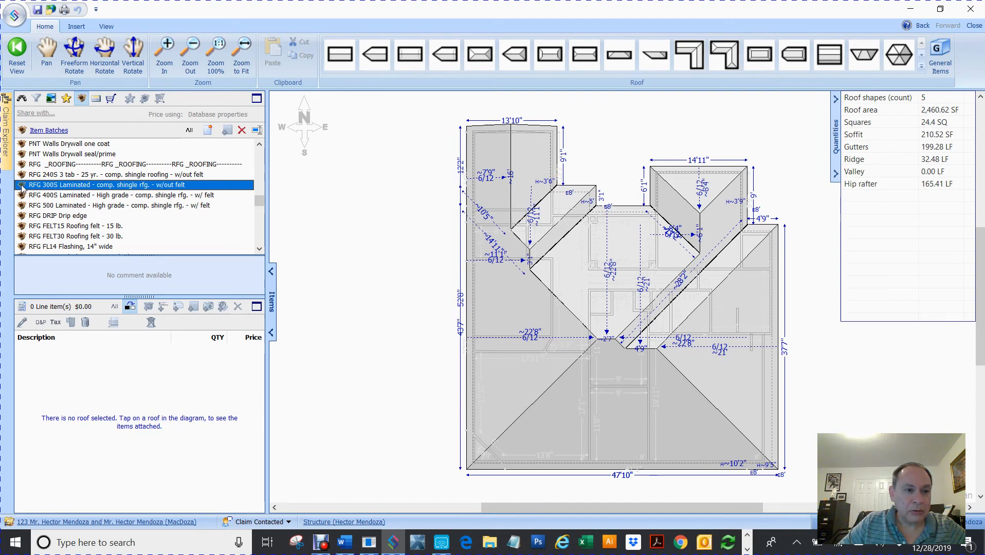
Apply the laminated shingle and drip edge batches to the dwelling roof.
{"action": "left_click", "coordinate": [305, 191]}
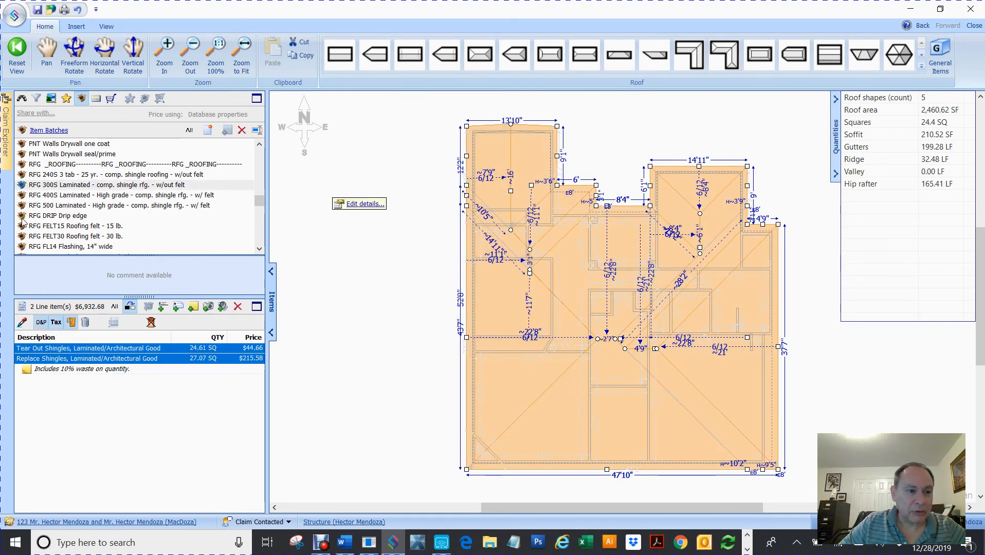
{"action": "left_click", "coordinate": [23, 216]}
{"action": "left_click", "coordinate": [358, 255]}
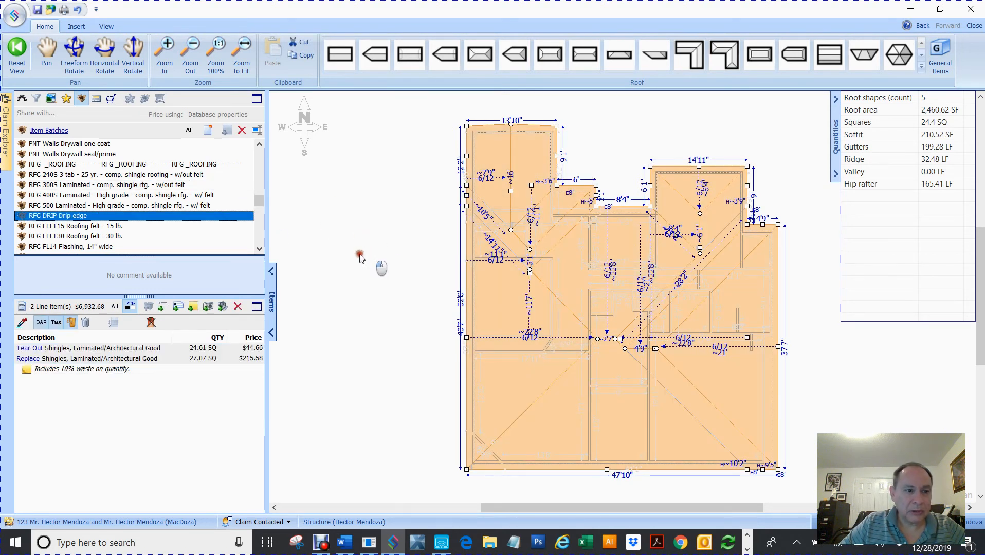
{"action": "left_click", "coordinate": [259, 249]}
{"action": "left_click", "coordinate": [259, 248]}
{"action": "left_click", "coordinate": [259, 248]}
{"action": "left_click", "coordinate": [259, 248]}
{"action": "left_click", "coordinate": [259, 248]}
Add lead plumbing vent flashing (RFG FLPIPEL) to the roof, bringing it to $7,699.12.
{"action": "left_click", "coordinate": [28, 205]}
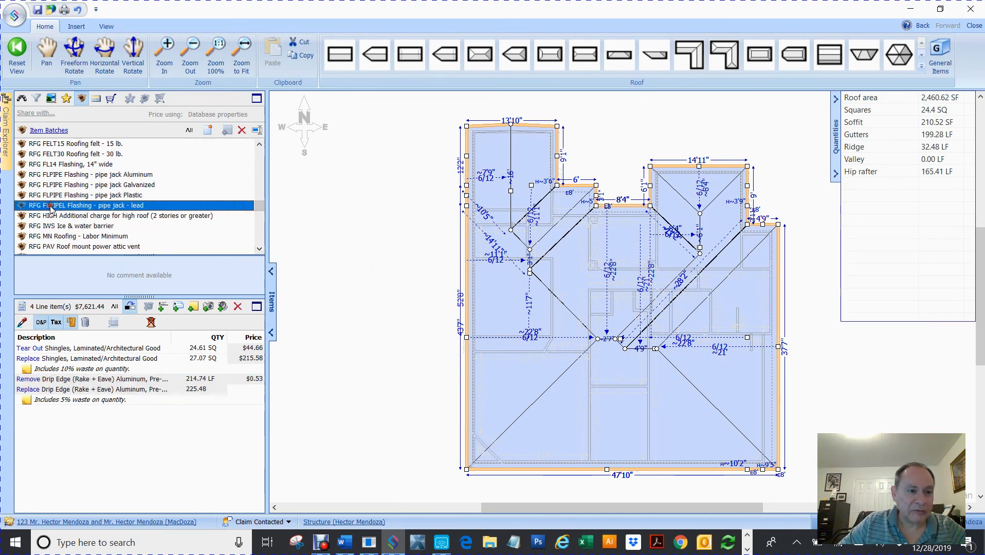
{"action": "mouse_move", "coordinate": [21, 209]}
{"action": "left_mouse_down"}
{"action": "mouse_move", "coordinate": [384, 212]}
{"action": "mouse_move", "coordinate": [378, 200]}
{"action": "left_mouse_up"}
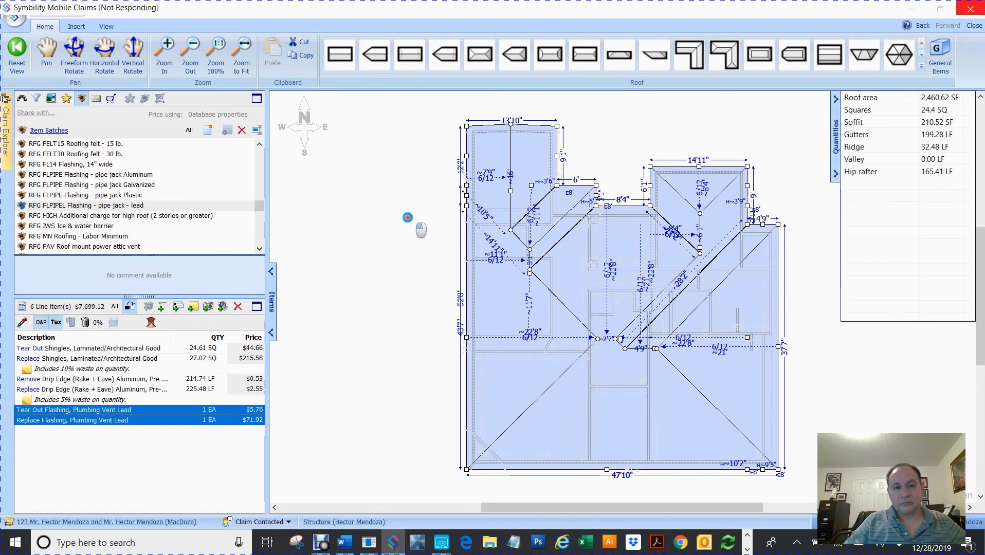
{"action": "left_click", "coordinate": [407, 218]}
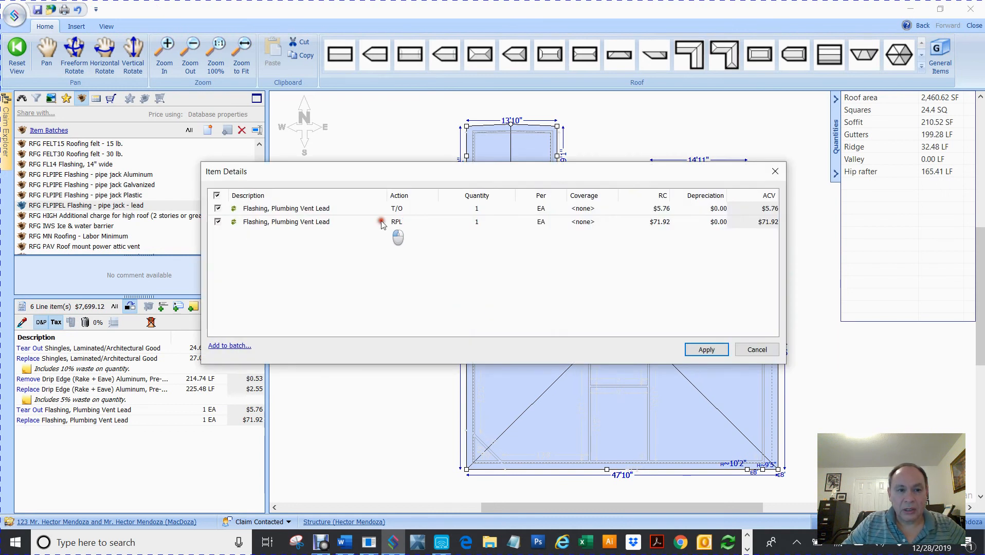
Set tear-out and replace lead vent flashing to 4 EA each, raising the roof to $7,932.16.
{"action": "left_click", "coordinate": [476, 221]}
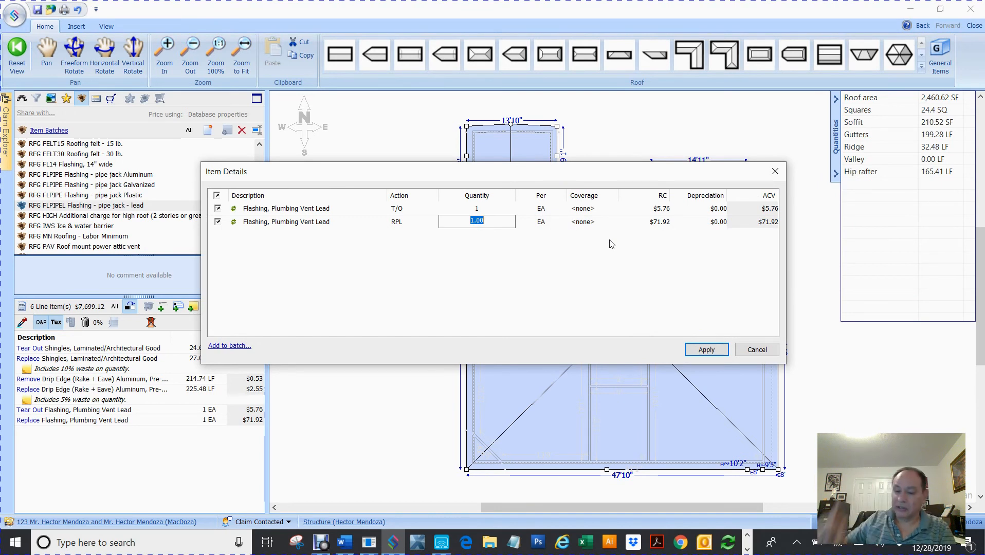
{"action": "type", "text": "4"}
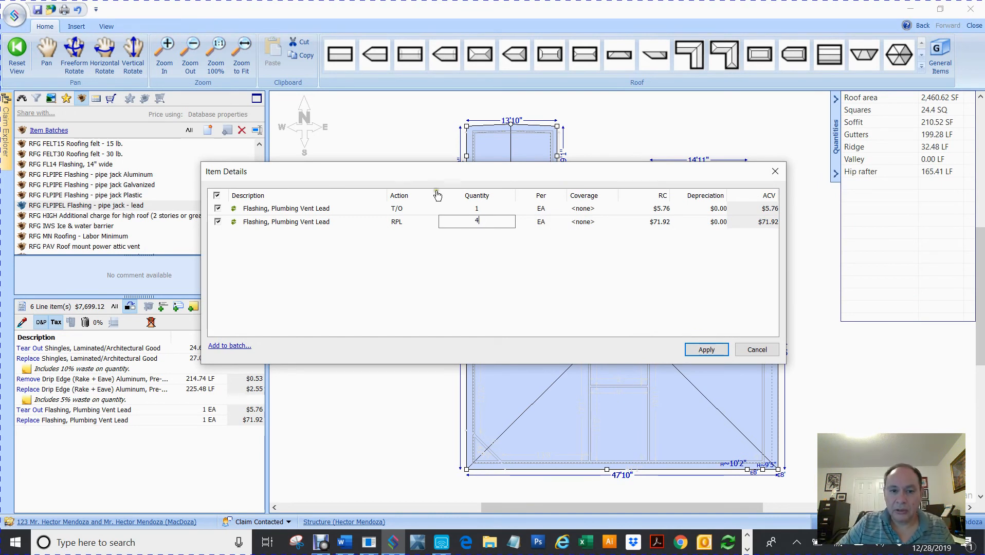
{"action": "left_click", "coordinate": [518, 275]}
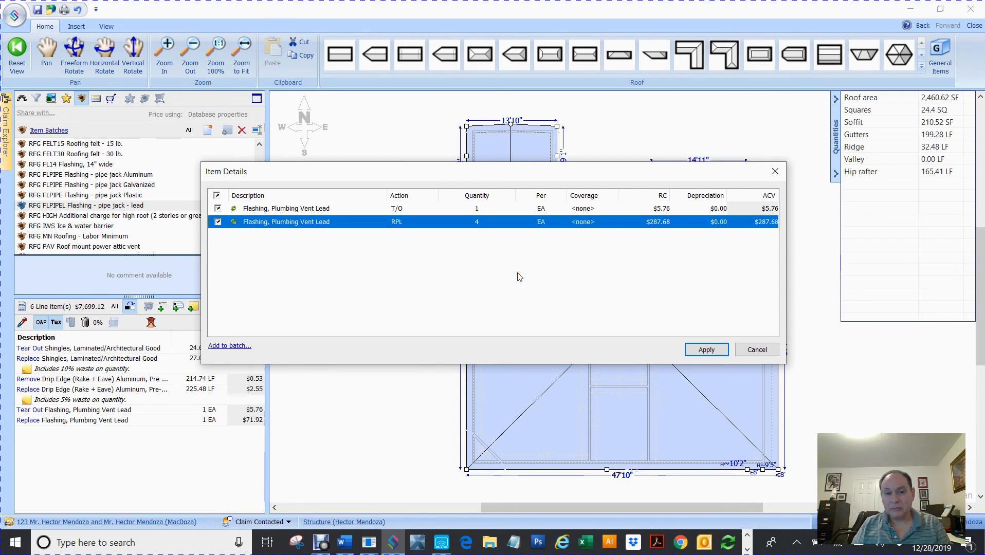
{"action": "left_click", "coordinate": [480, 207]}
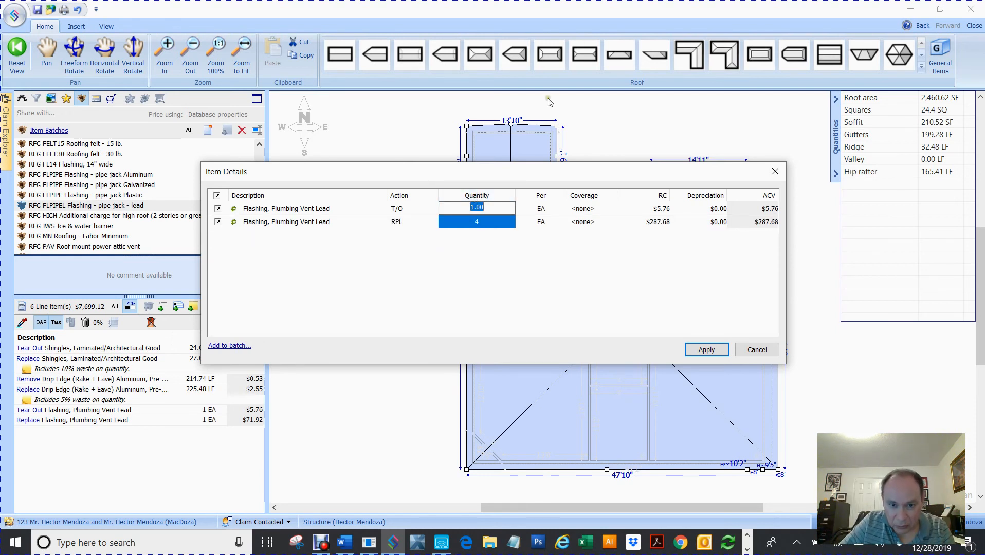
{"action": "type", "text": "4"}
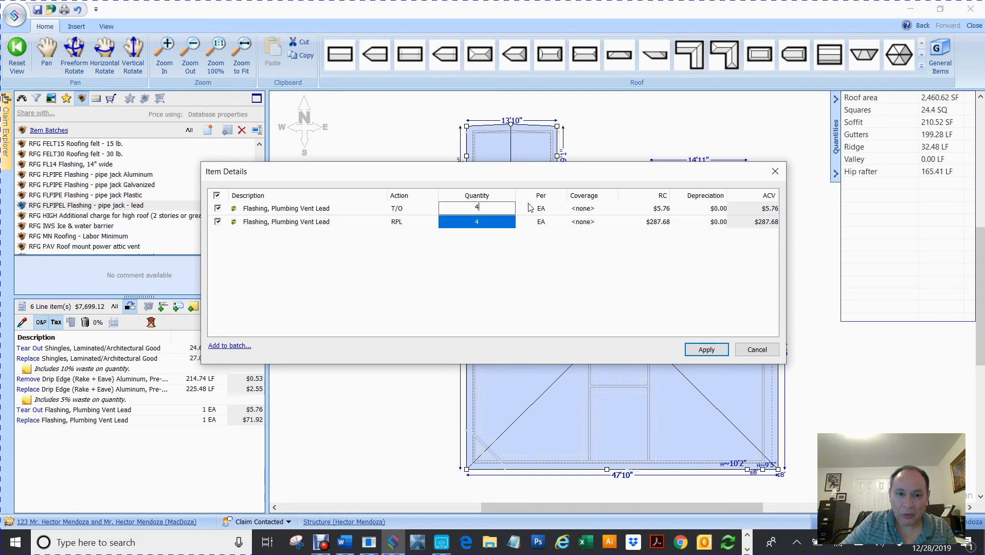
{"action": "left_click", "coordinate": [491, 269]}
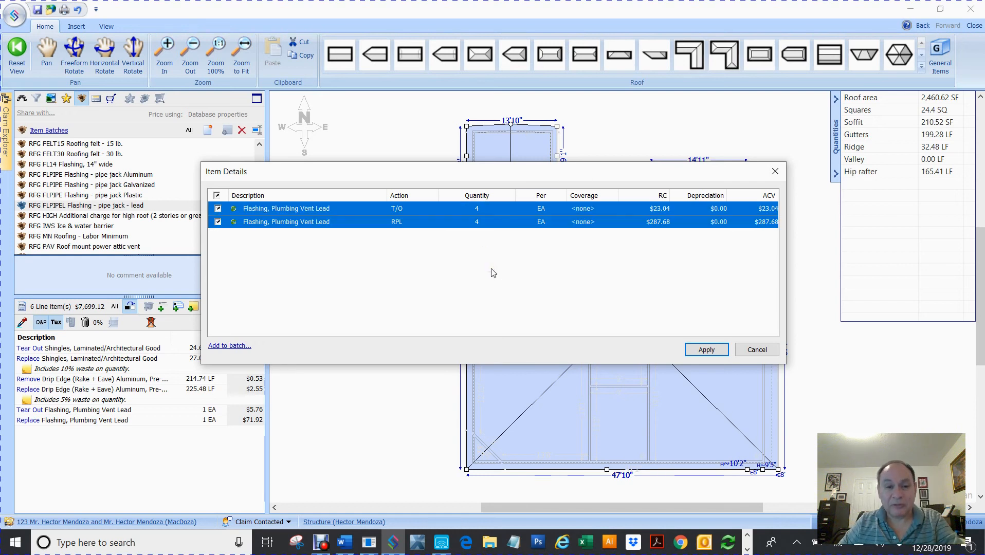
{"action": "left_click", "coordinate": [705, 350]}
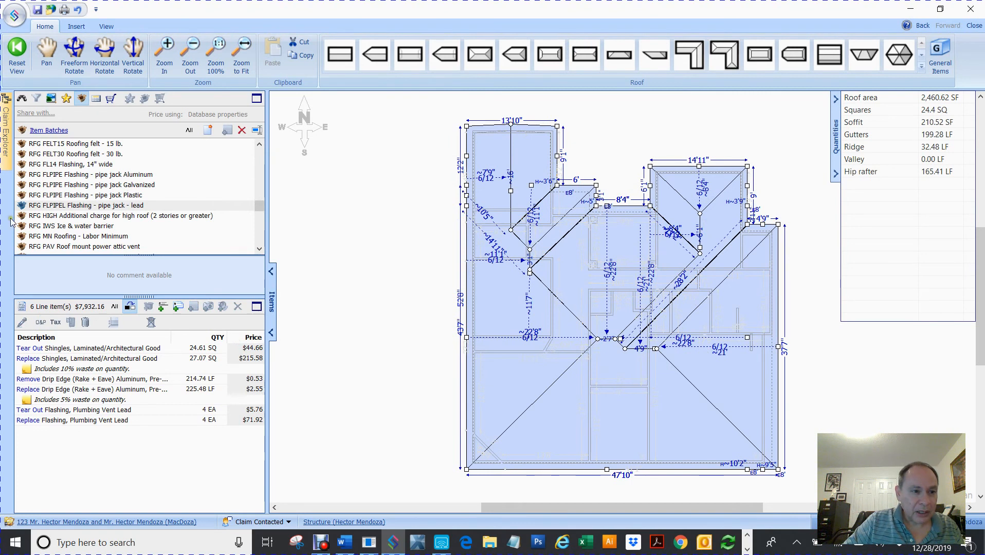
Apply the RFG PAVC power attic vent cover batch to the dwelling roof.
{"action": "left_click", "coordinate": [259, 249]}
{"action": "left_click", "coordinate": [259, 250]}
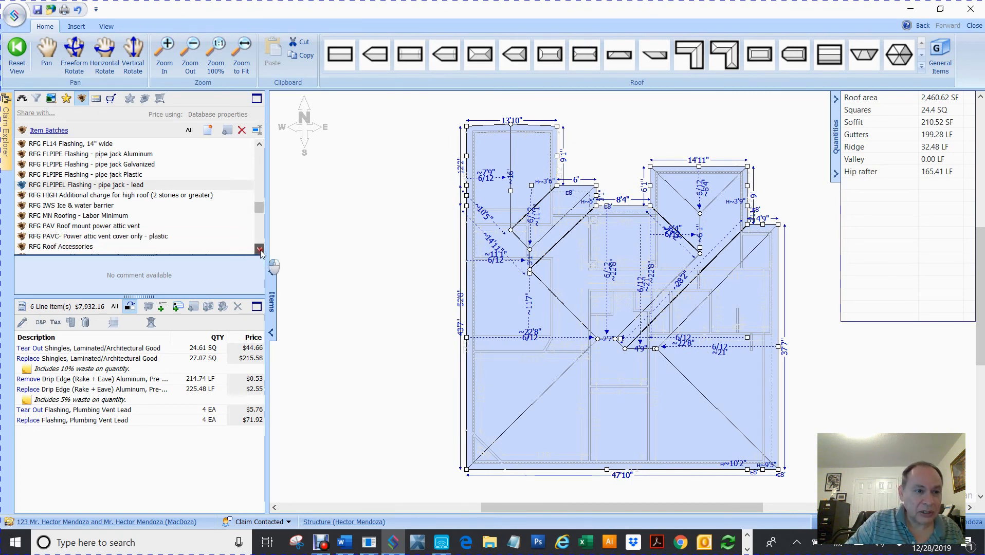
{"action": "left_click", "coordinate": [259, 250]}
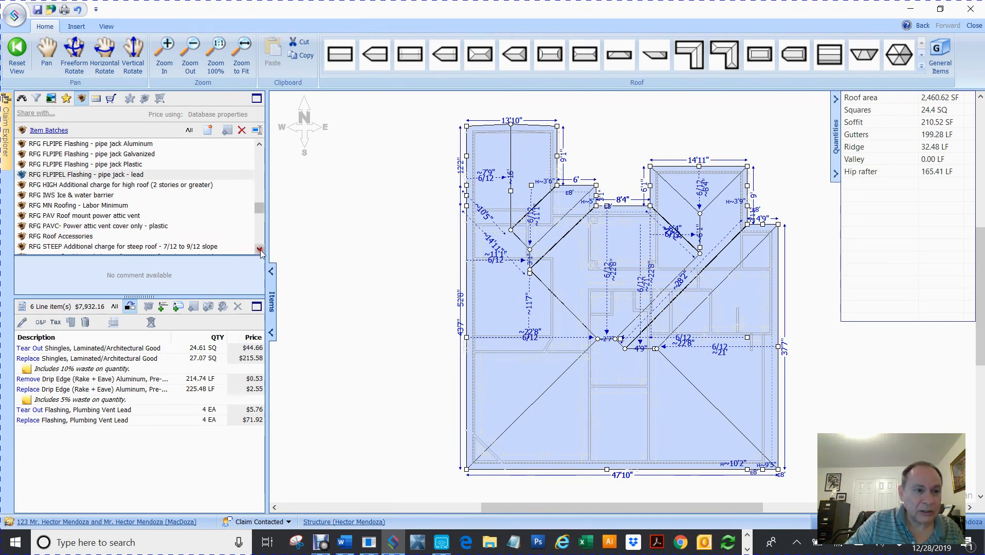
{"action": "left_click", "coordinate": [67, 216]}
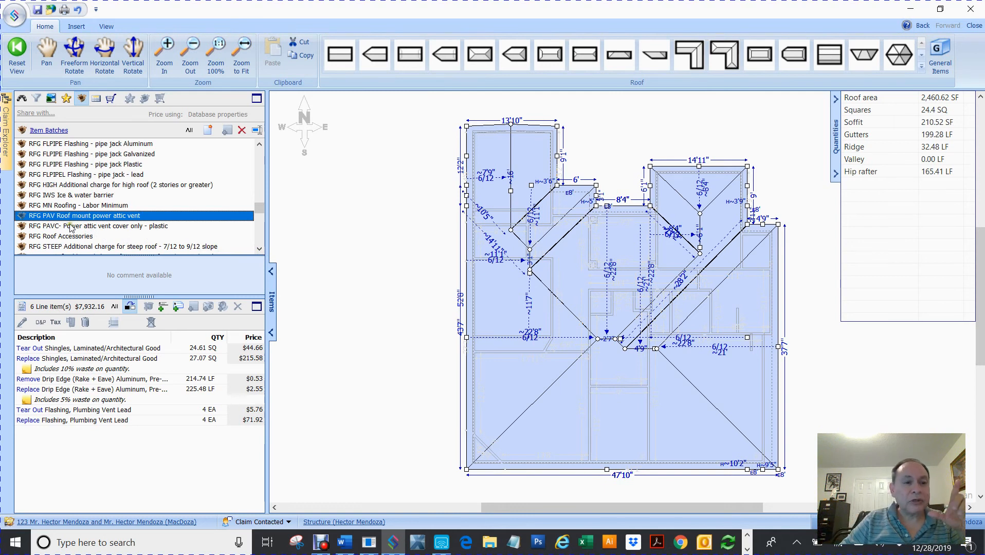
{"action": "left_click", "coordinate": [70, 228]}
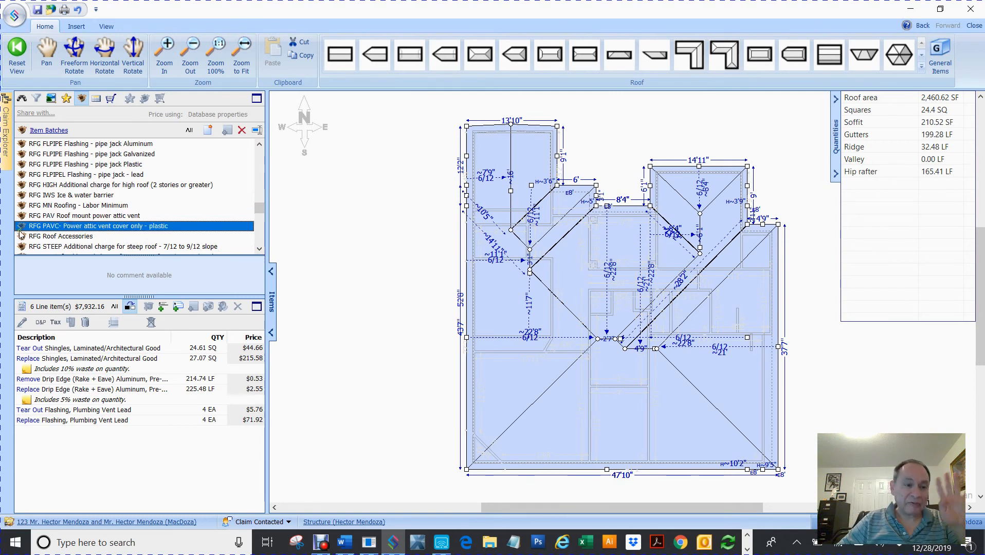
{"action": "left_click_drag", "start_coordinate": [20, 227], "coordinate": [383, 218]}
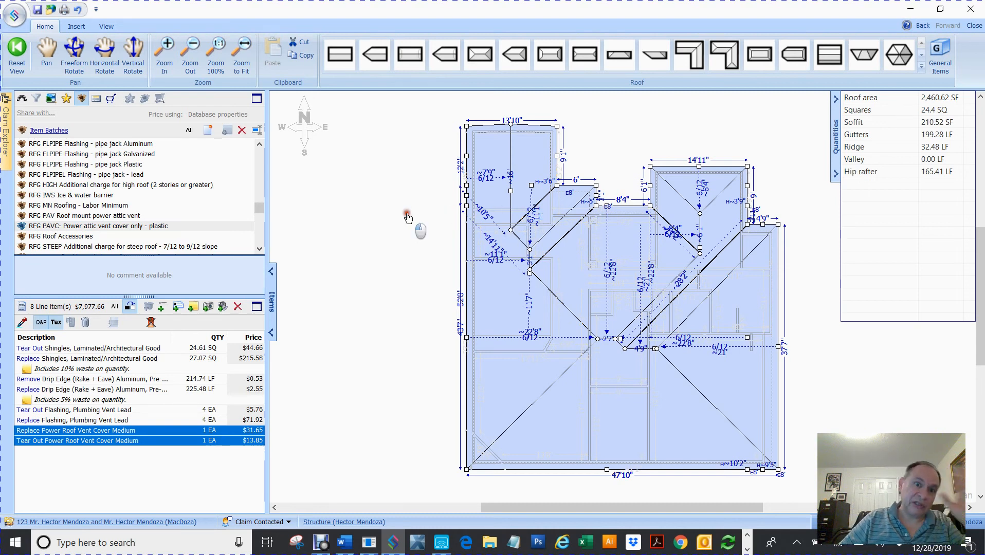
Set both vent cover items to 4 EA, bringing the roof's eight items to $8,114.16.
{"action": "left_click", "coordinate": [407, 216]}
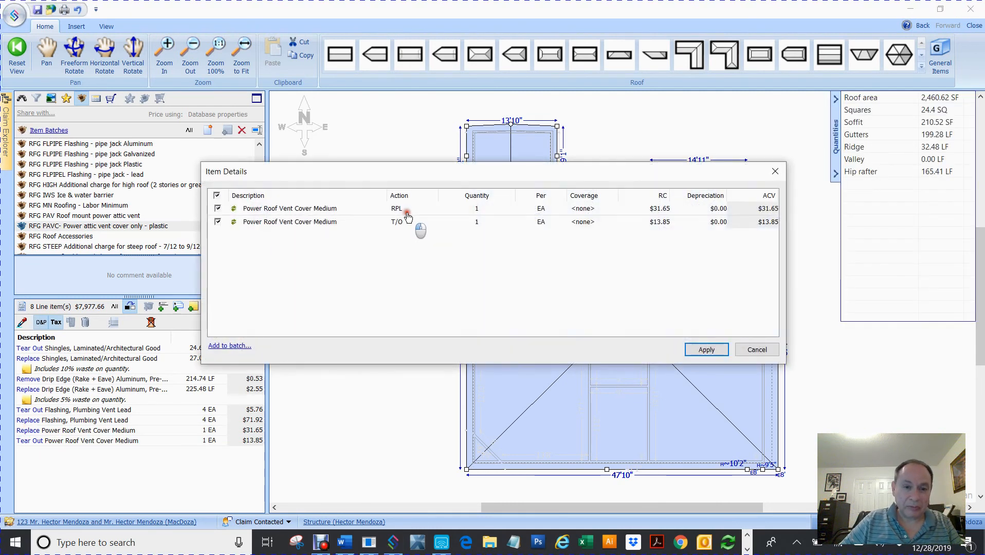
{"action": "left_click", "coordinate": [481, 198]}
{"action": "type", "text": "4"}
{"action": "key", "text": "Tab"}
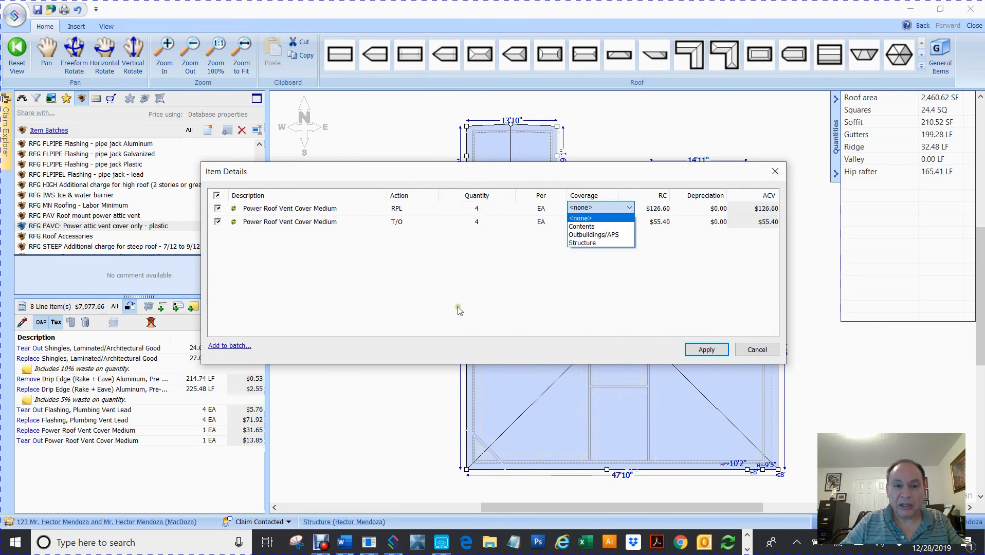
{"action": "left_click", "coordinate": [486, 278]}
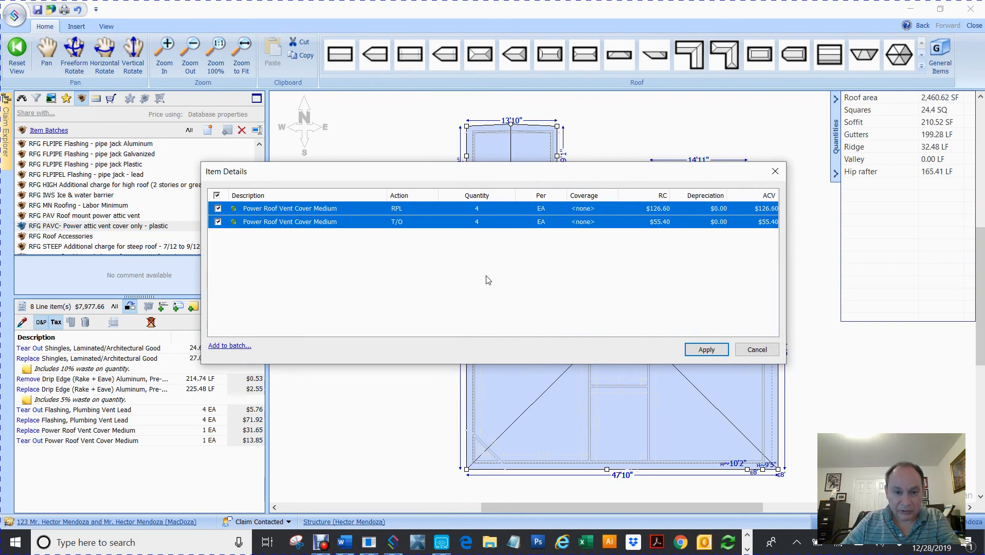
{"action": "left_click", "coordinate": [702, 353]}
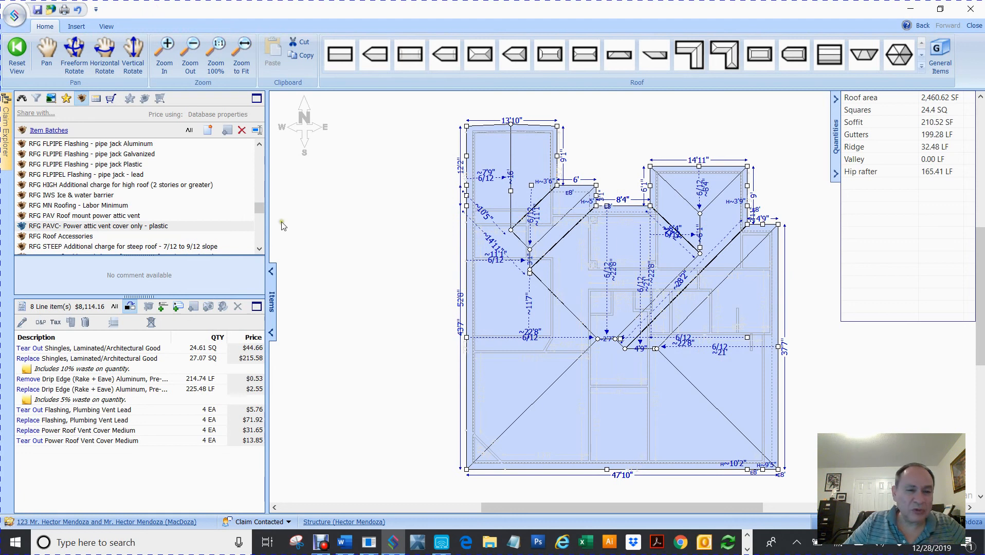
{"action": "left_click", "coordinate": [258, 251]}
Apply RFG VMTL valley metal: 64.65 LF tear-out and 67.88 LF galvanized replacement.
{"action": "left_click", "coordinate": [257, 252]}
{"action": "left_click", "coordinate": [257, 251]}
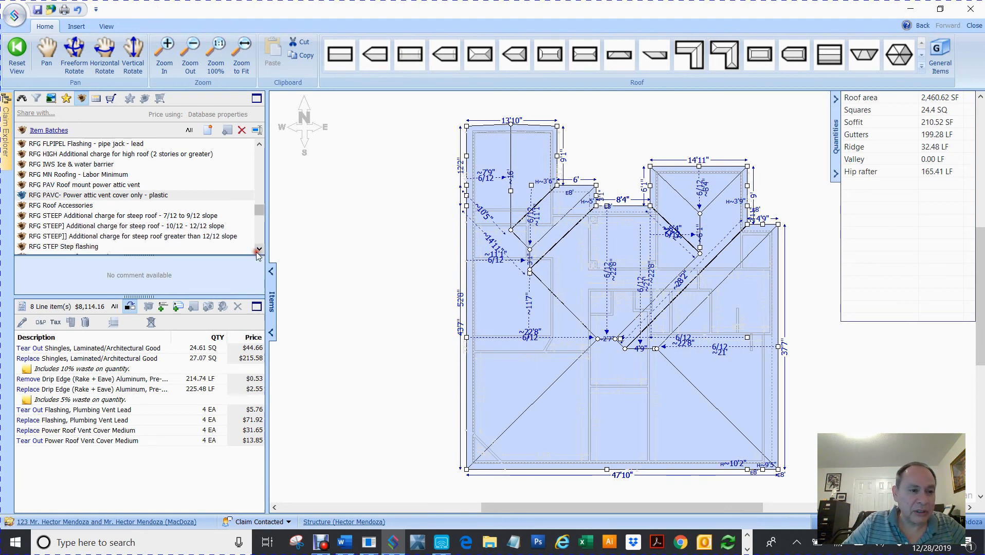
{"action": "left_click", "coordinate": [258, 252]}
{"action": "left_click", "coordinate": [258, 252]}
{"action": "left_click", "coordinate": [257, 251]}
{"action": "left_click", "coordinate": [258, 252]}
{"action": "left_click", "coordinate": [258, 251]}
{"action": "left_click", "coordinate": [257, 252]}
{"action": "left_click", "coordinate": [257, 252]}
{"action": "left_click", "coordinate": [257, 251]}
{"action": "left_click", "coordinate": [258, 251]}
{"action": "left_click", "coordinate": [258, 251]}
{"action": "left_click", "coordinate": [257, 251]}
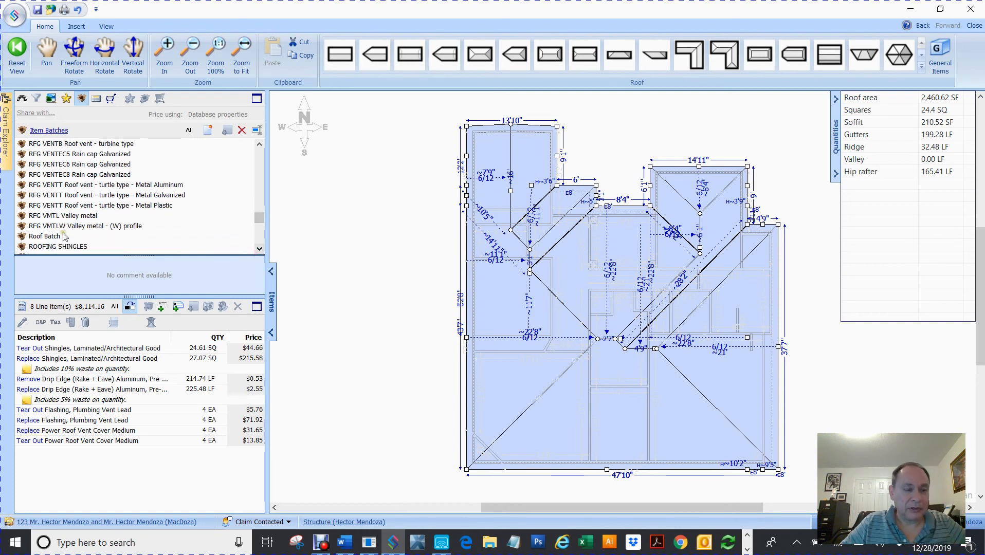
{"action": "left_click", "coordinate": [48, 215]}
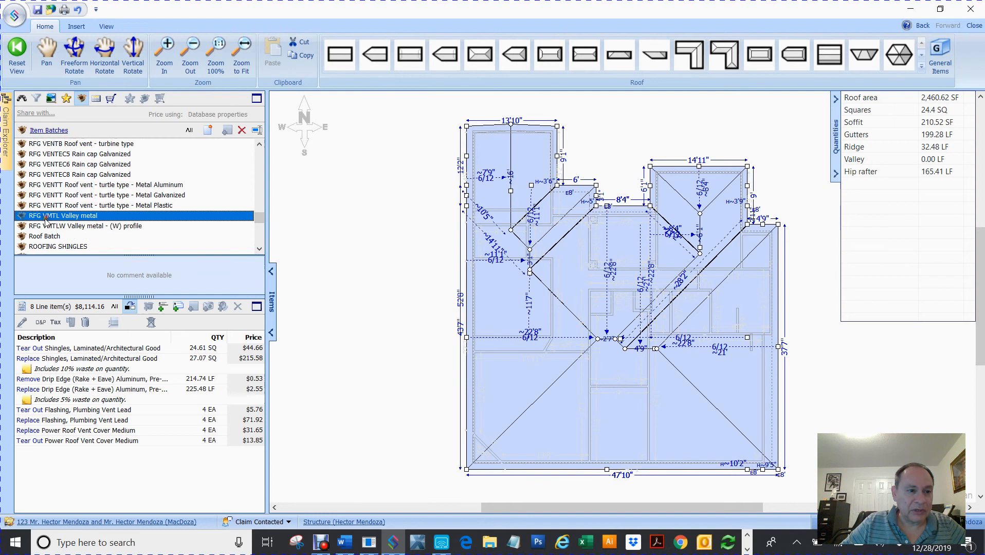
{"action": "mouse_move", "coordinate": [21, 218]}
{"action": "left_mouse_down"}
{"action": "mouse_move", "coordinate": [170, 252]}
{"action": "mouse_move", "coordinate": [404, 215]}
{"action": "left_mouse_up"}
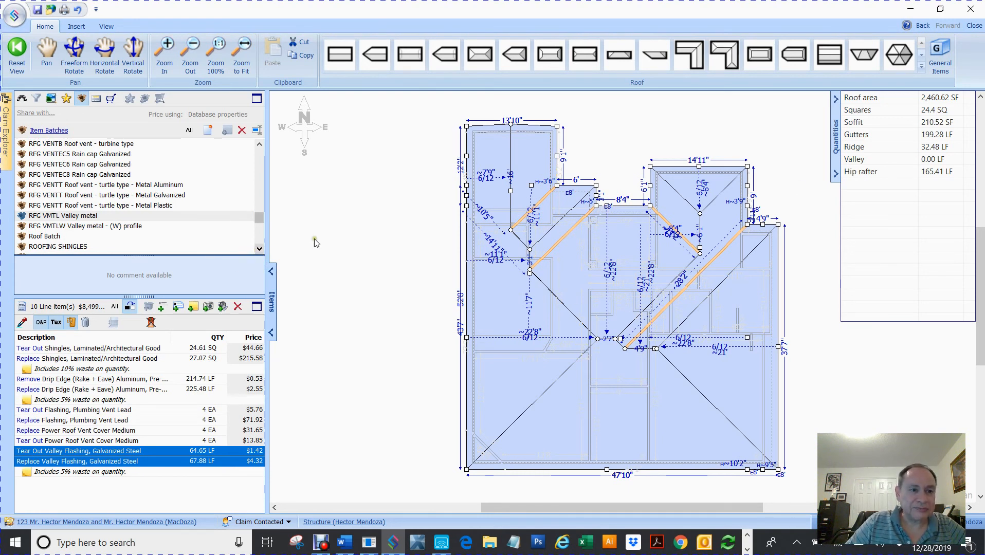
{"action": "left_click", "coordinate": [372, 236]}
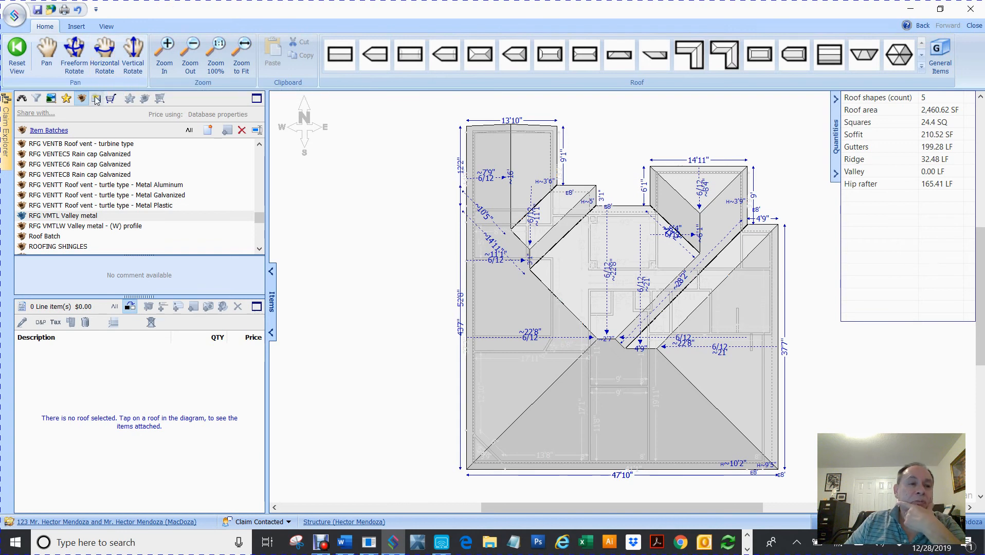
Empty the cart, then select all roof shapes to show the ten line items (~$8,499).
{"action": "left_click", "coordinate": [111, 99]}
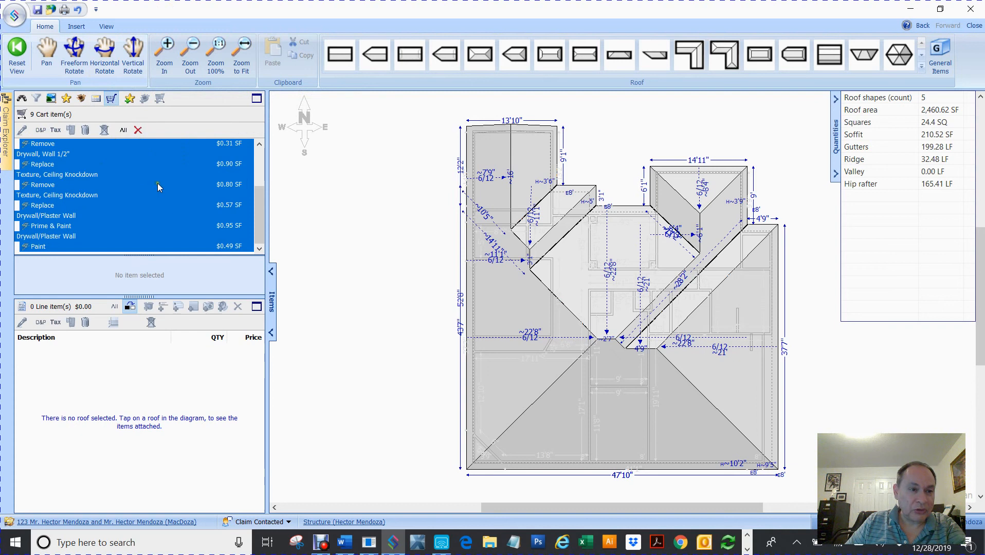
{"action": "left_click", "coordinate": [138, 130]}
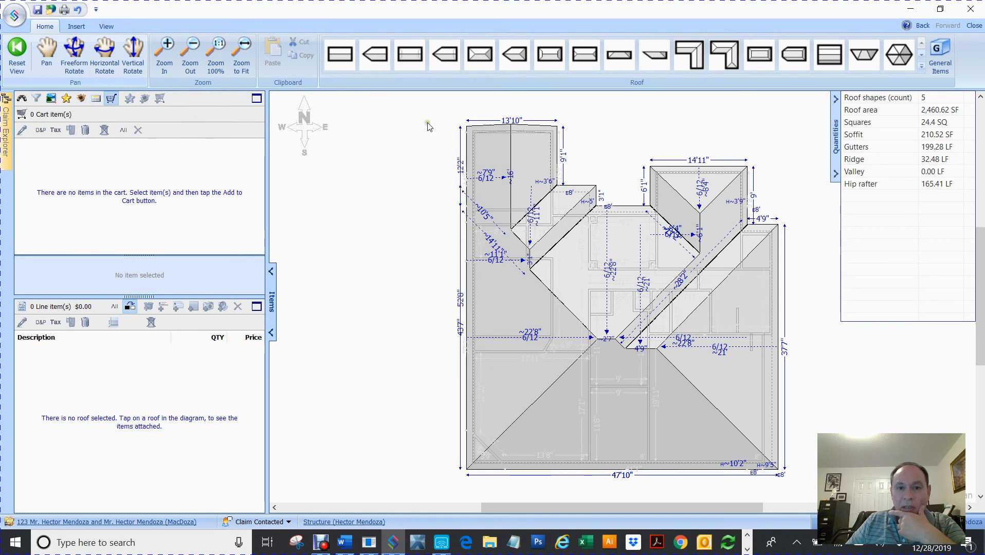
{"action": "scroll", "coordinate": [437, 110], "scroll_direction": "down", "scroll_amount": 1}
{"action": "scroll", "coordinate": [622, 296], "scroll_direction": "down", "scroll_amount": 2}
{"action": "key", "text": "ctrl+a"}
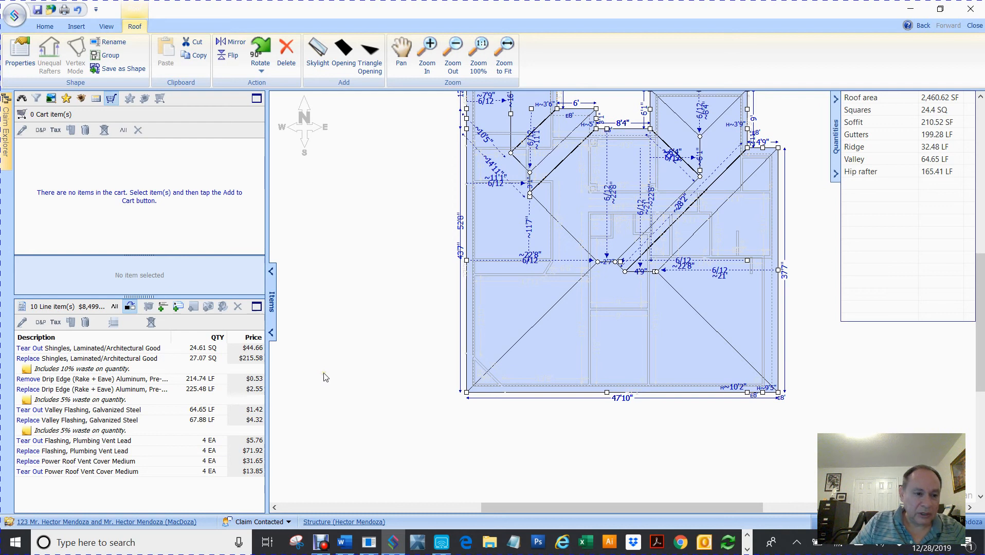
Cart the tear-out/replace shingles and drip edge removal/replacement lines, then show Claim Explorer.
{"action": "left_click", "coordinate": [46, 352]}
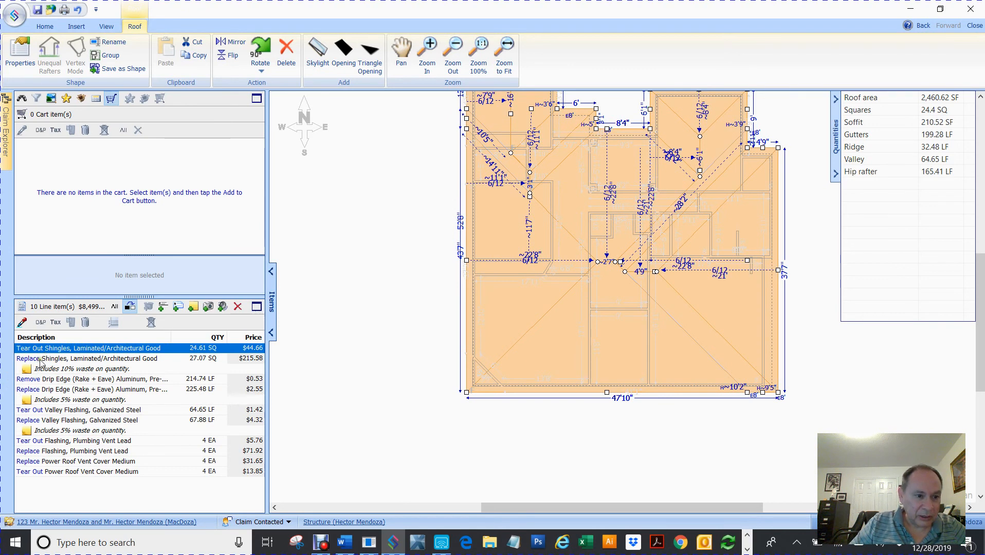
{"action": "left_click", "coordinate": [40, 360], "text": "ctrl"}
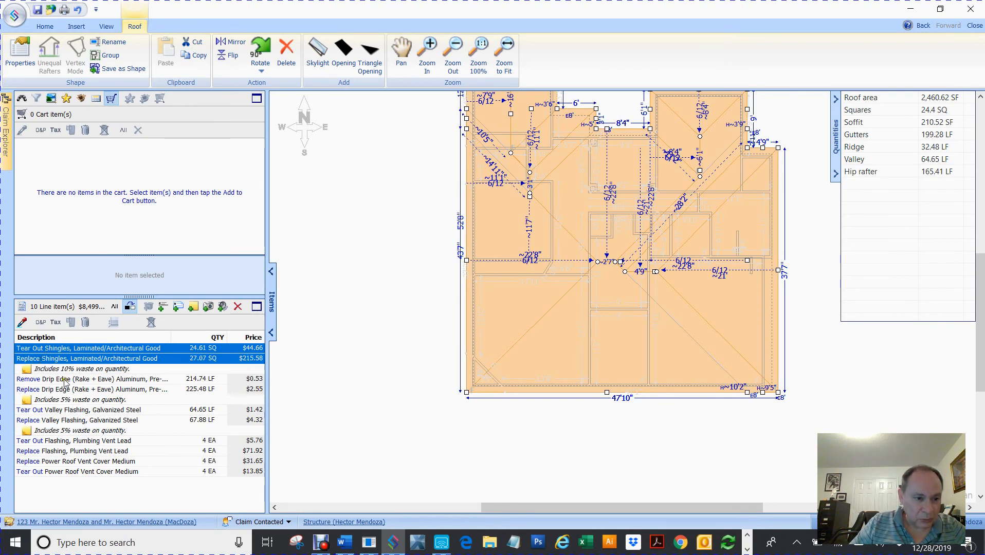
{"action": "left_click", "coordinate": [64, 380], "text": "ctrl"}
{"action": "left_click", "coordinate": [61, 390], "text": "ctrl"}
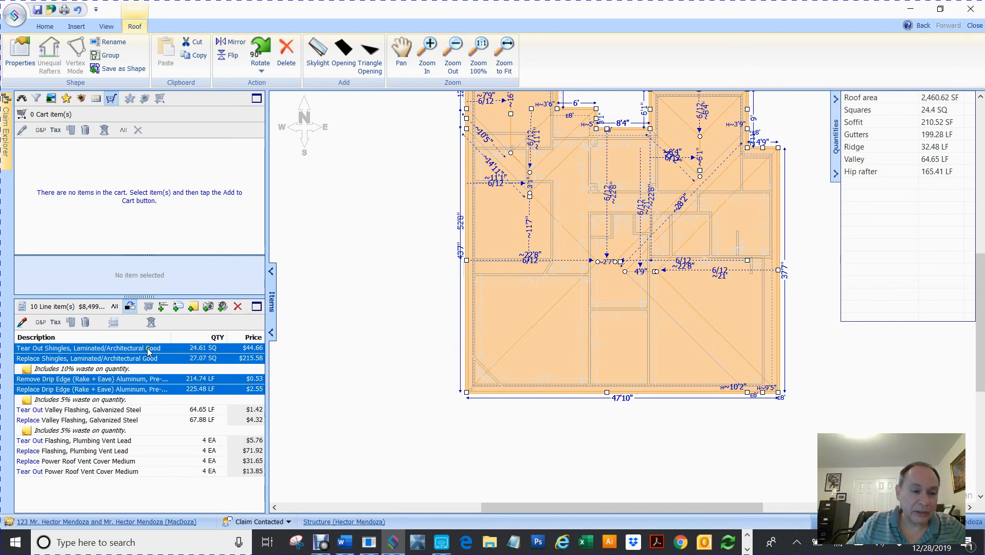
{"action": "right_click", "coordinate": [71, 352]}
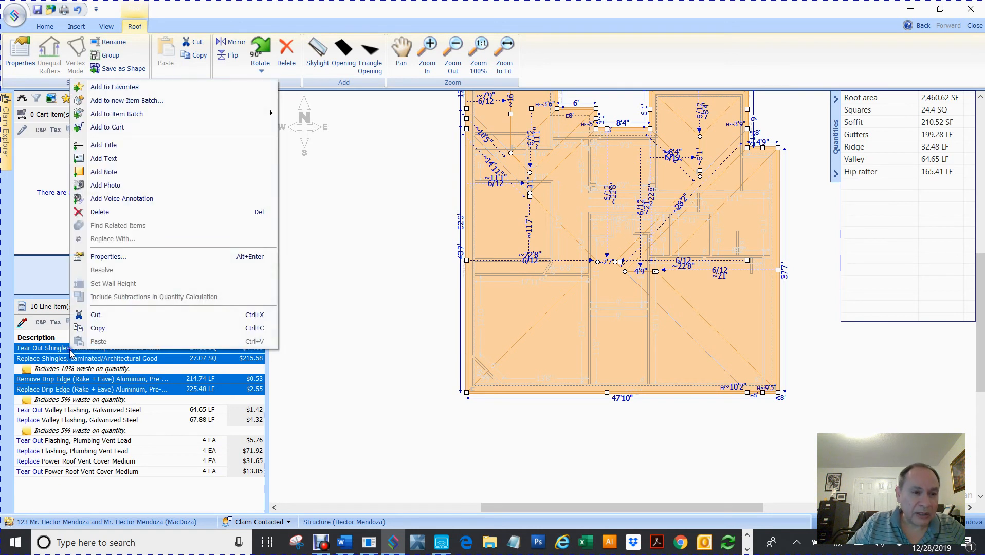
{"action": "left_click", "coordinate": [138, 130]}
{"action": "left_click", "coordinate": [361, 211]}
{"action": "mouse_move", "coordinate": [9, 104]}
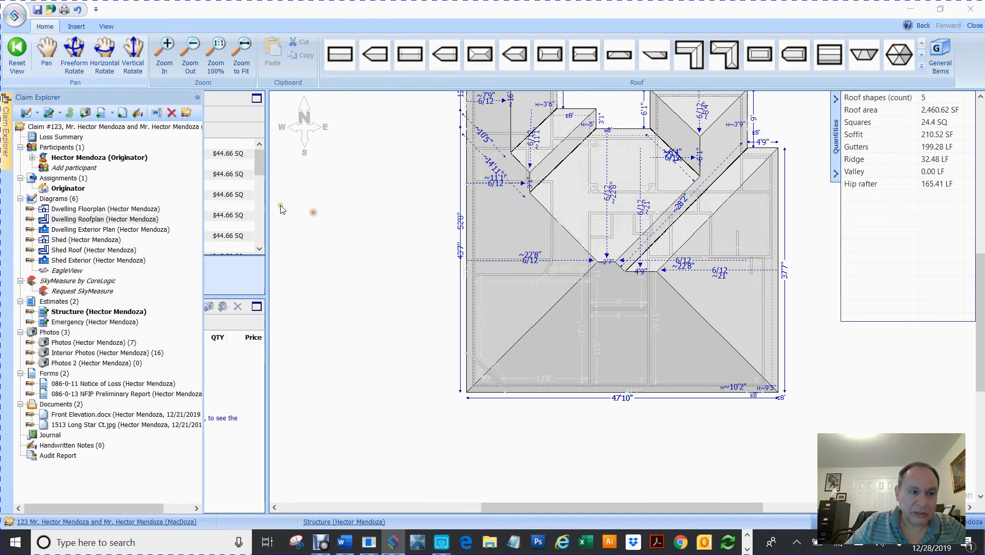
Open the Shed Roof diagram and select every item in its cart.
{"action": "double_click", "coordinate": [76, 251]}
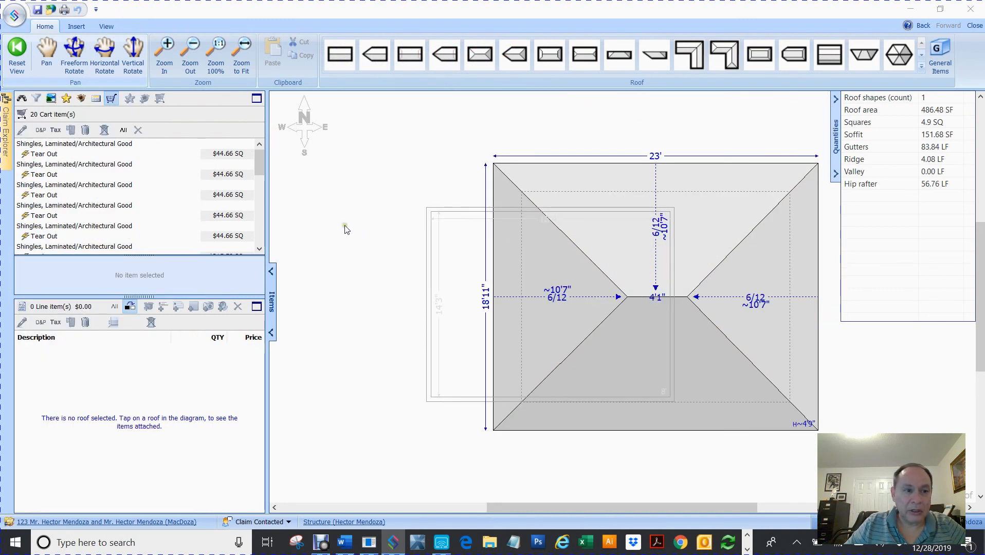
{"action": "left_click", "coordinate": [87, 150]}
{"action": "left_click_drag", "start_coordinate": [261, 162], "coordinate": [251, 256]}
{"action": "left_click", "coordinate": [71, 234], "text": "shift"}
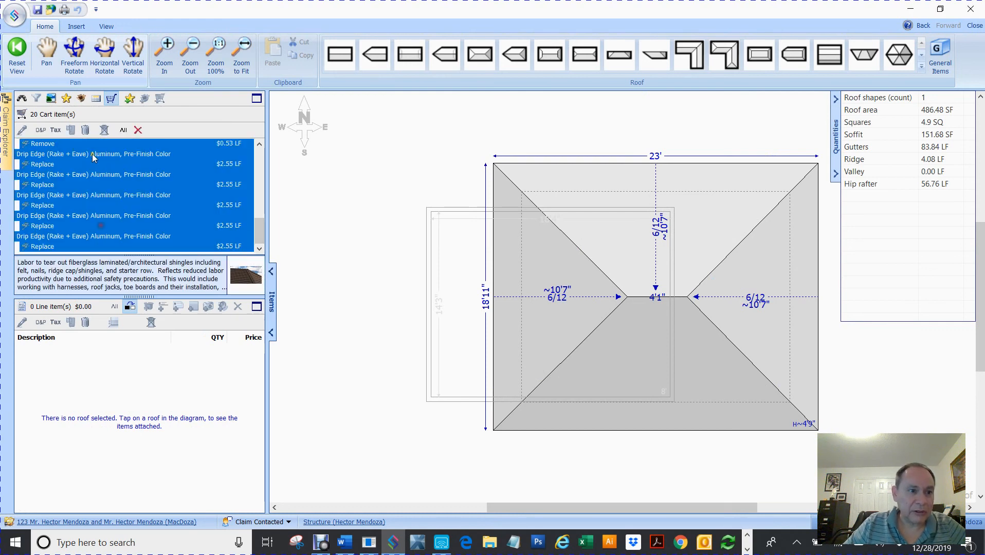
{"action": "left_click_drag", "start_coordinate": [47, 146], "coordinate": [461, 135]}
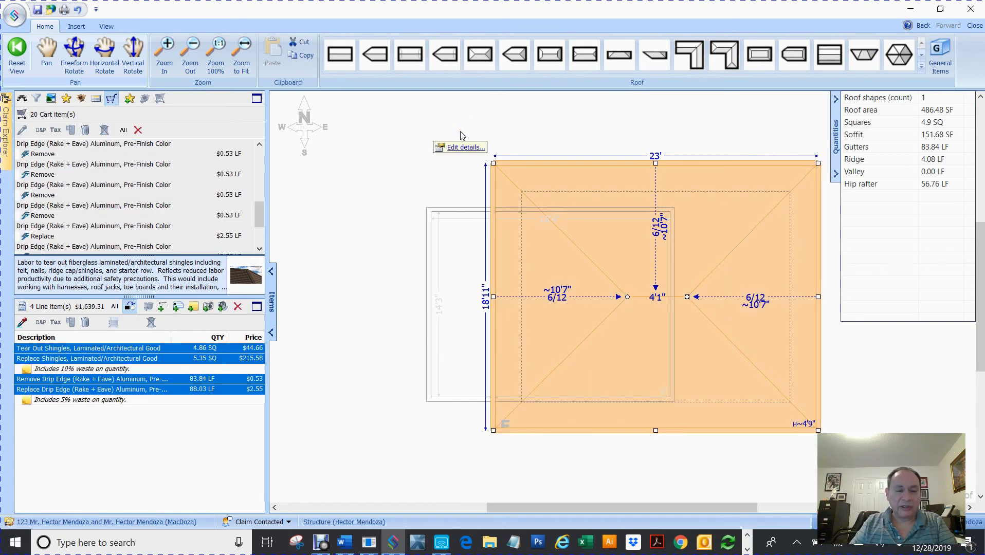
{"action": "left_click", "coordinate": [360, 211]}
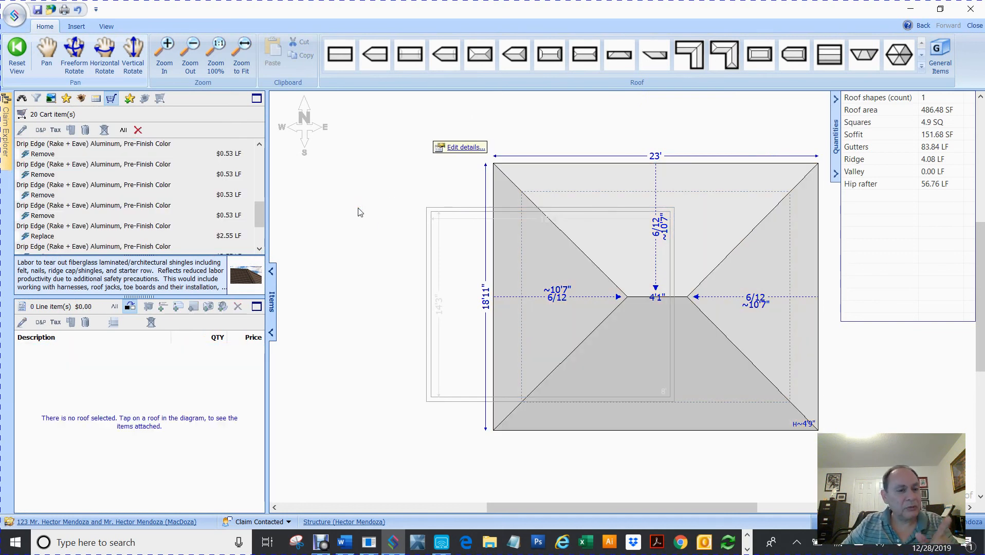
Delete the selected items to empty the cart, then show the saved Item Batches list.
{"action": "left_click", "coordinate": [110, 99]}
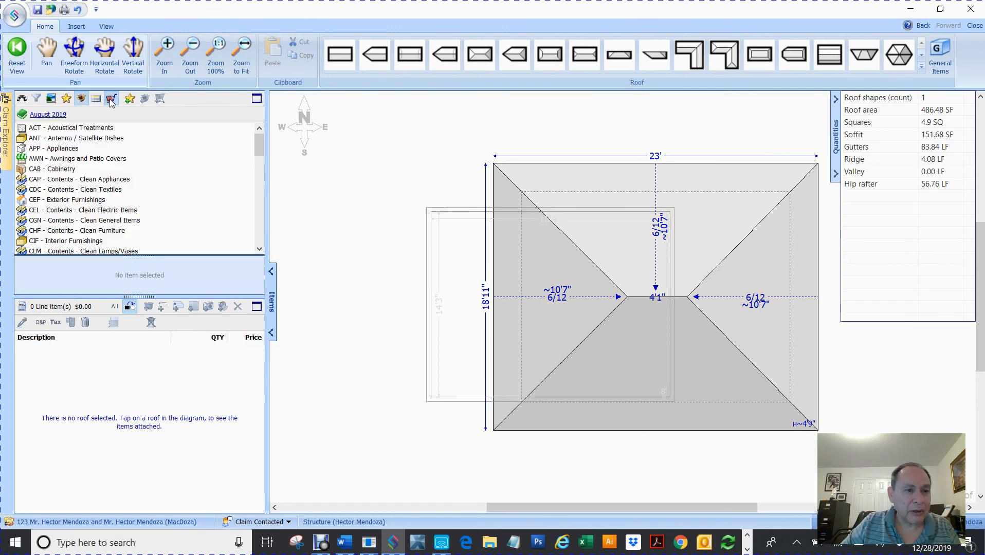
{"action": "left_click", "coordinate": [111, 99]}
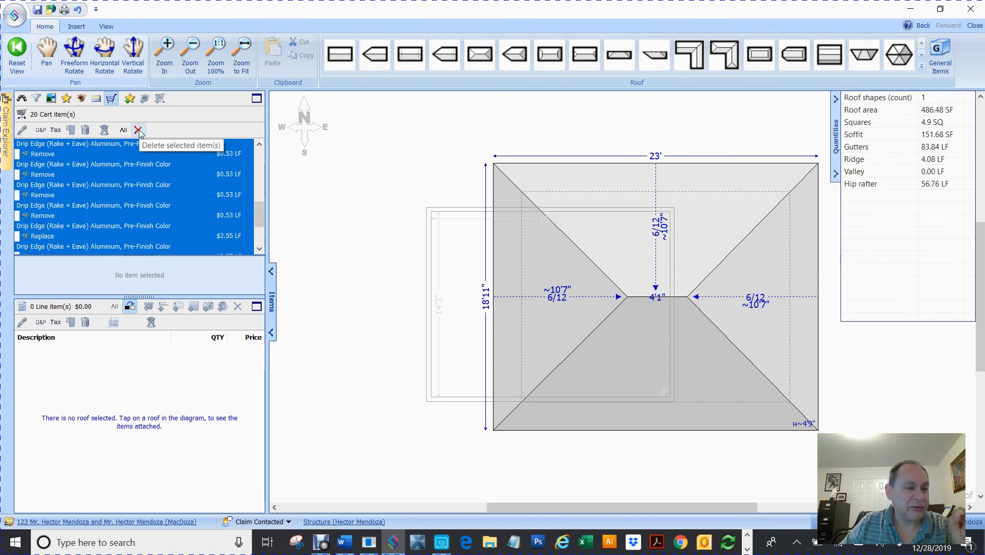
{"action": "left_click", "coordinate": [138, 131]}
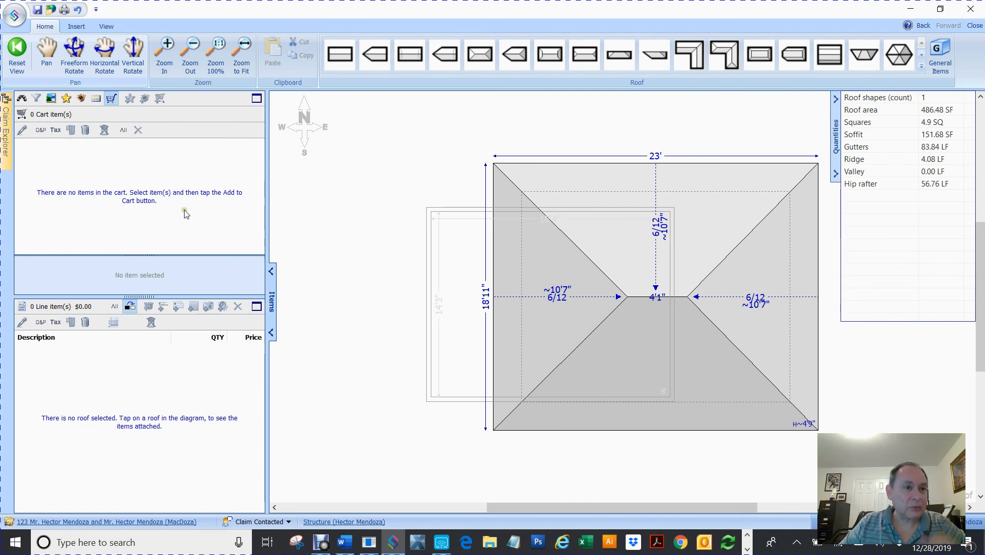
{"action": "left_click", "coordinate": [82, 99]}
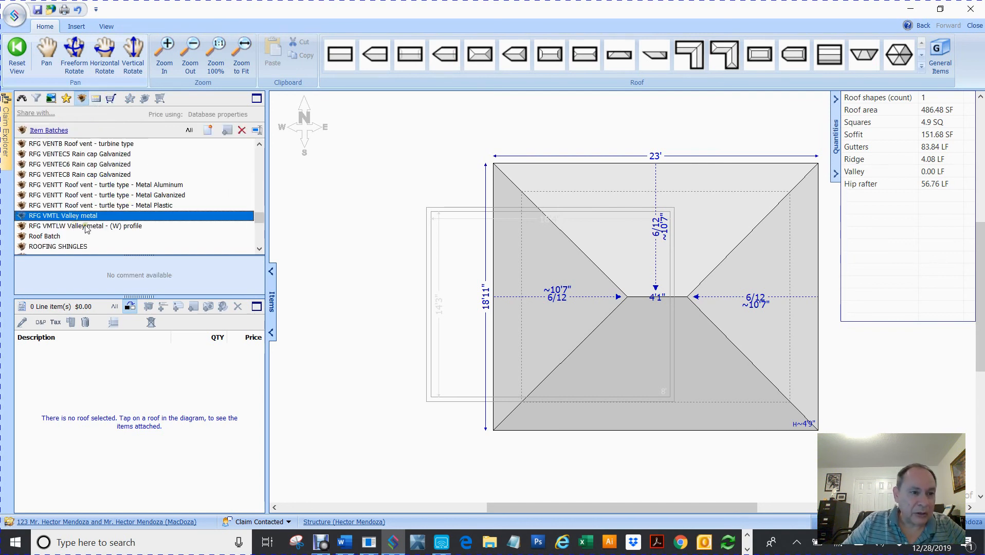
Apply the RFG FELT15 15 lb felt batch to the shed roof, then reopen Dwelling Roofplan.
{"action": "scroll", "coordinate": [89, 231], "scroll_direction": "up", "scroll_amount": 3}
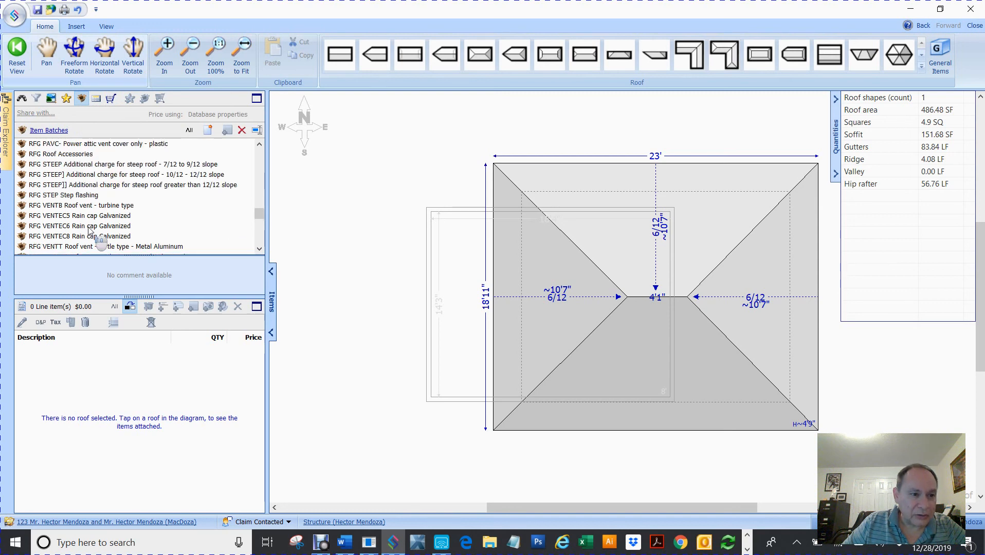
{"action": "scroll", "coordinate": [89, 231], "scroll_direction": "up", "scroll_amount": 2}
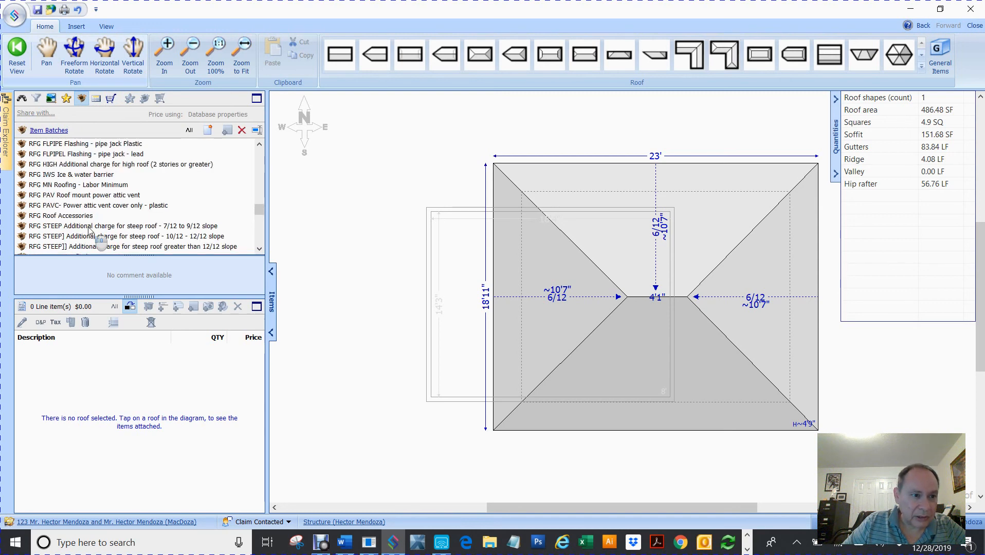
{"action": "scroll", "coordinate": [89, 231], "scroll_direction": "up", "scroll_amount": 1}
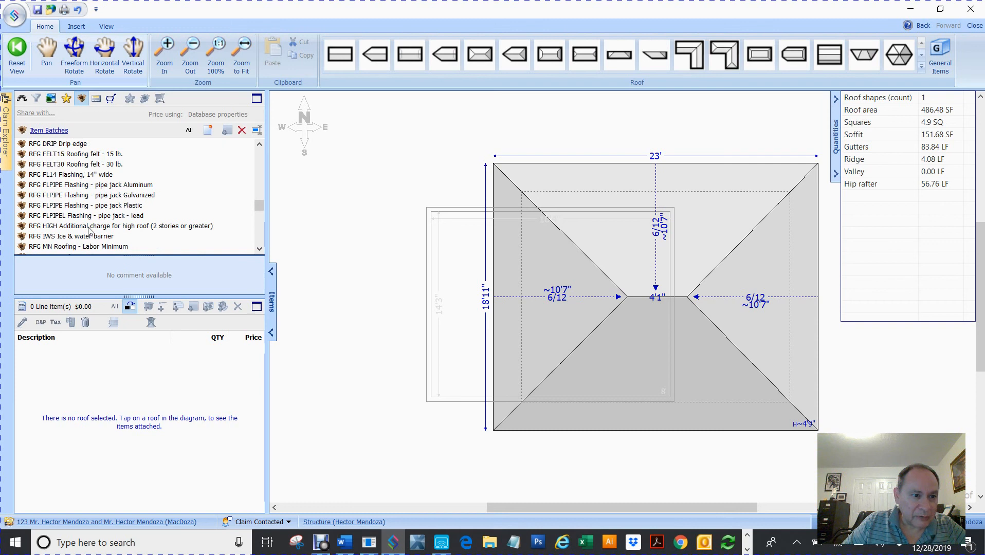
{"action": "scroll", "coordinate": [100, 205], "scroll_direction": "down", "scroll_amount": 1}
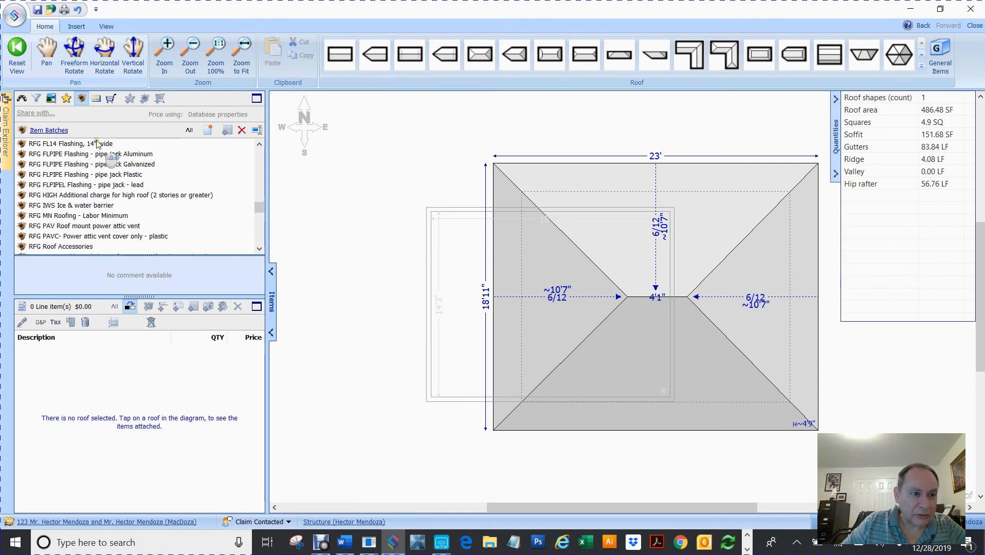
{"action": "scroll", "coordinate": [100, 172], "scroll_direction": "up", "scroll_amount": 1}
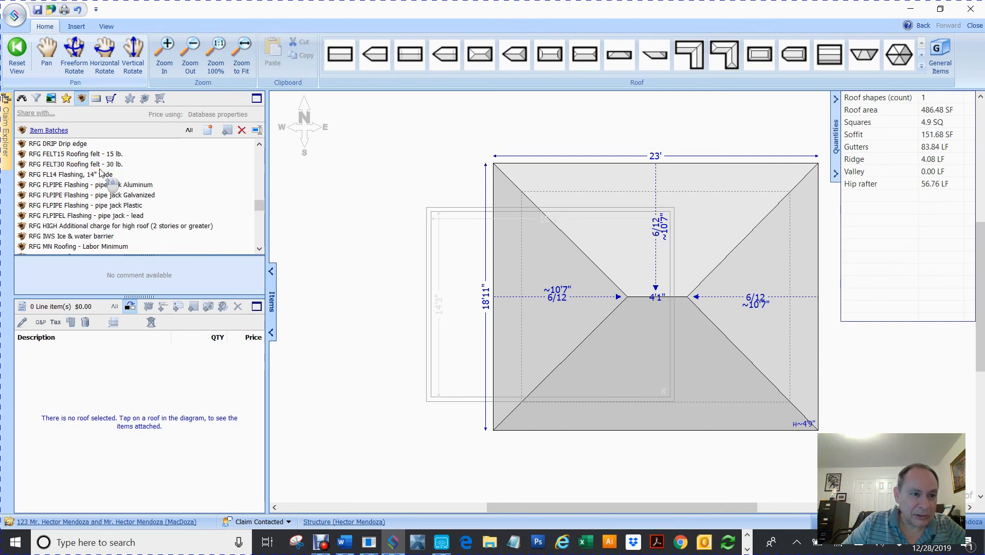
{"action": "left_click", "coordinate": [64, 155]}
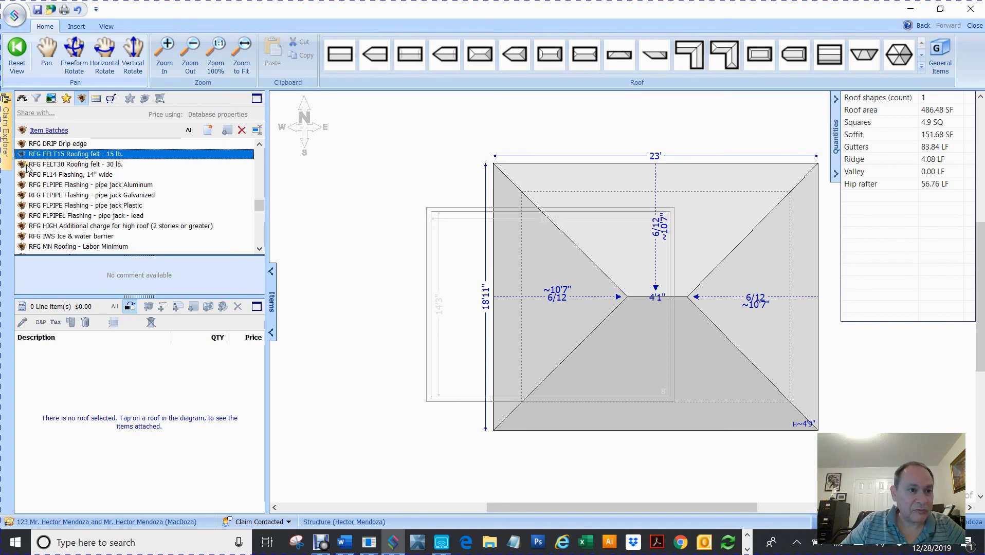
{"action": "left_click_drag", "start_coordinate": [20, 159], "coordinate": [411, 202]}
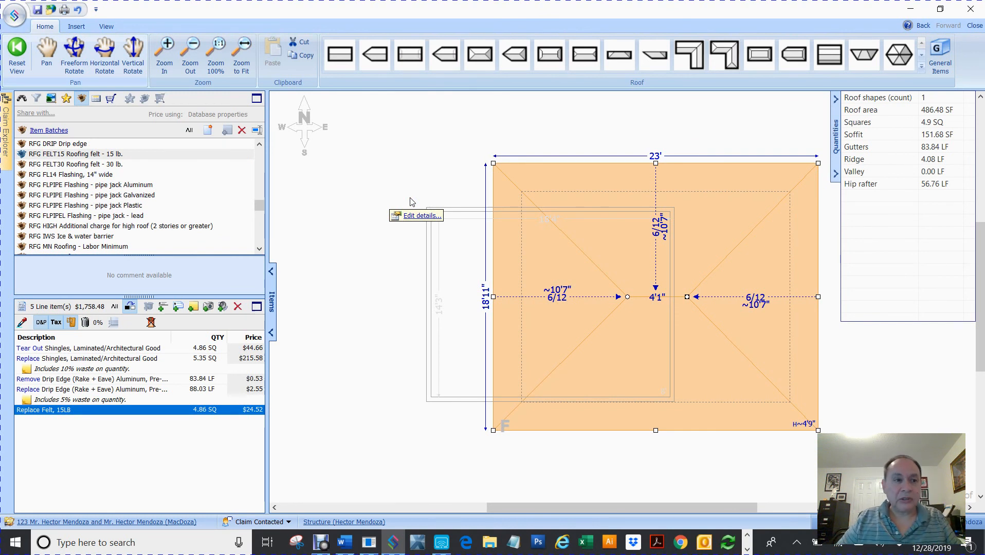
{"action": "mouse_move", "coordinate": [8, 152]}
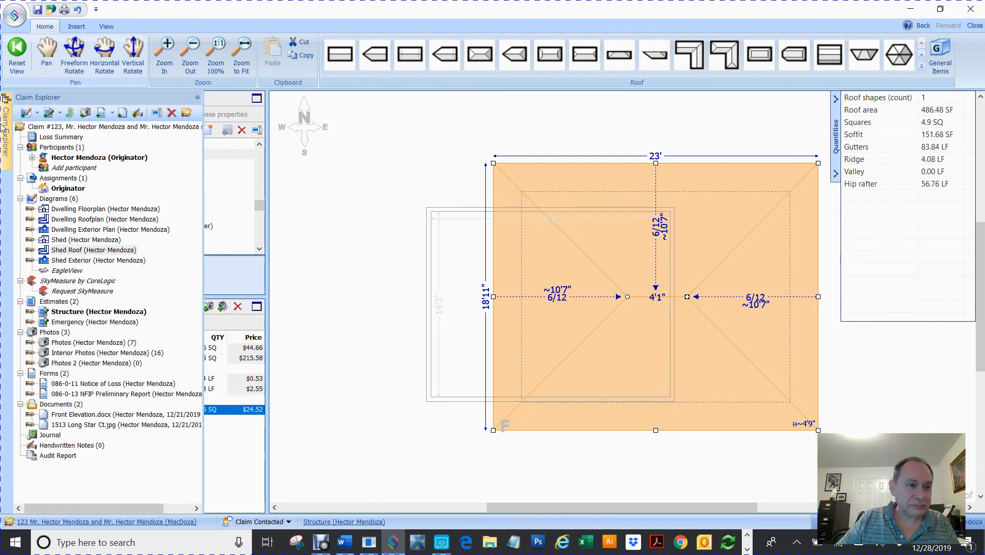
{"action": "left_click", "coordinate": [93, 220]}
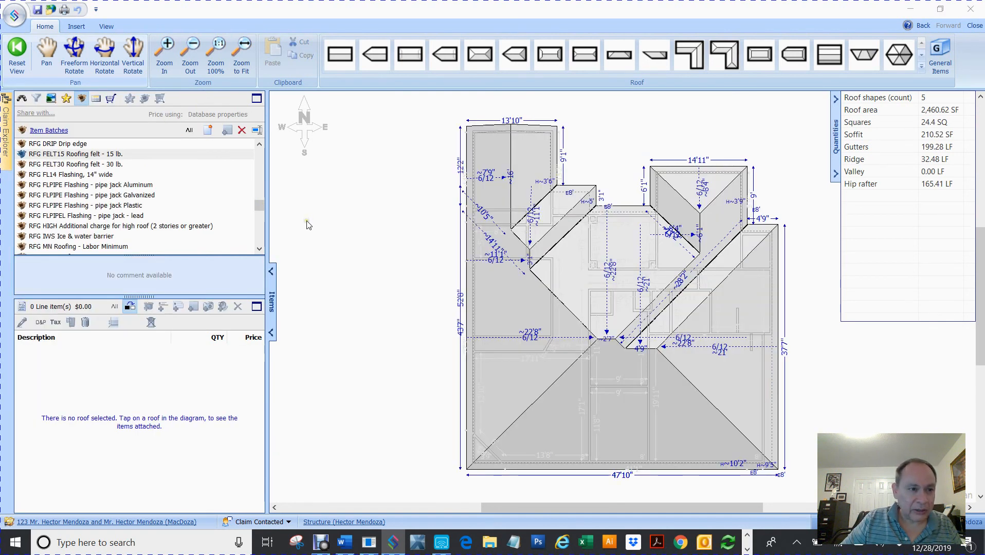
Apply RFG FELT15 felt, 24.61 squares, to every dwelling roof face and clear the selection.
{"action": "left_click", "coordinate": [23, 154]}
{"action": "left_click_drag", "start_coordinate": [23, 155], "coordinate": [338, 219]}
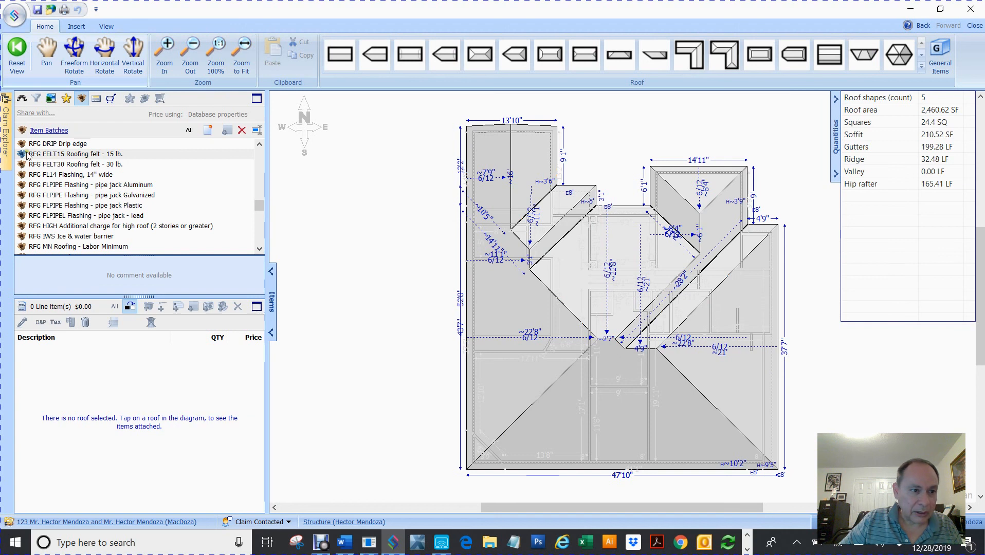
{"action": "left_click_drag", "start_coordinate": [27, 155], "coordinate": [420, 167]}
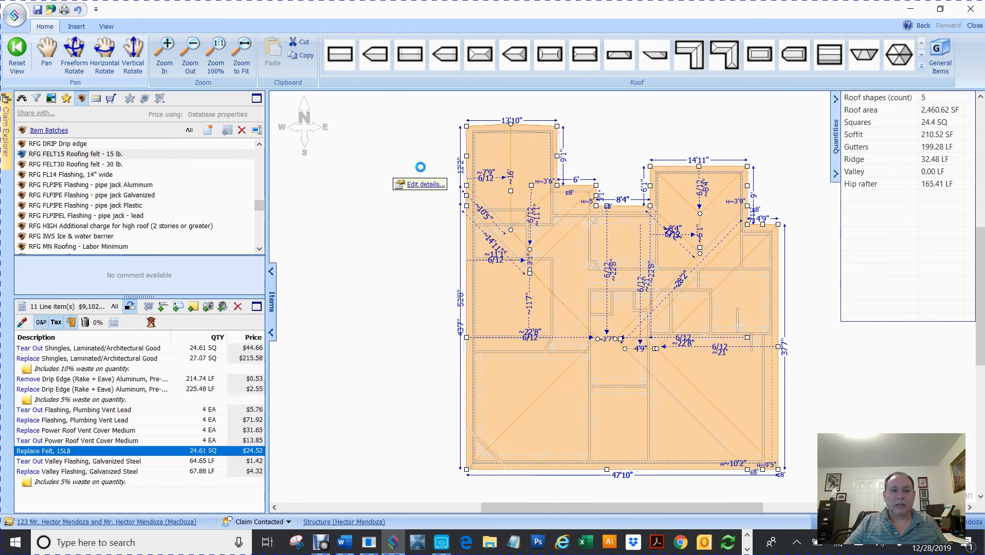
{"action": "left_click", "coordinate": [333, 202]}
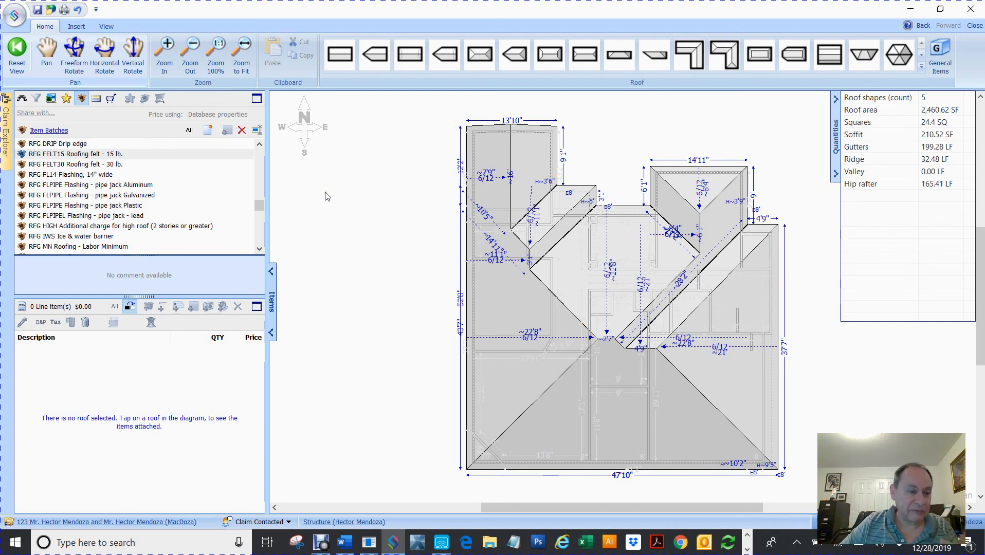
{"action": "left_click", "coordinate": [5, 152]}
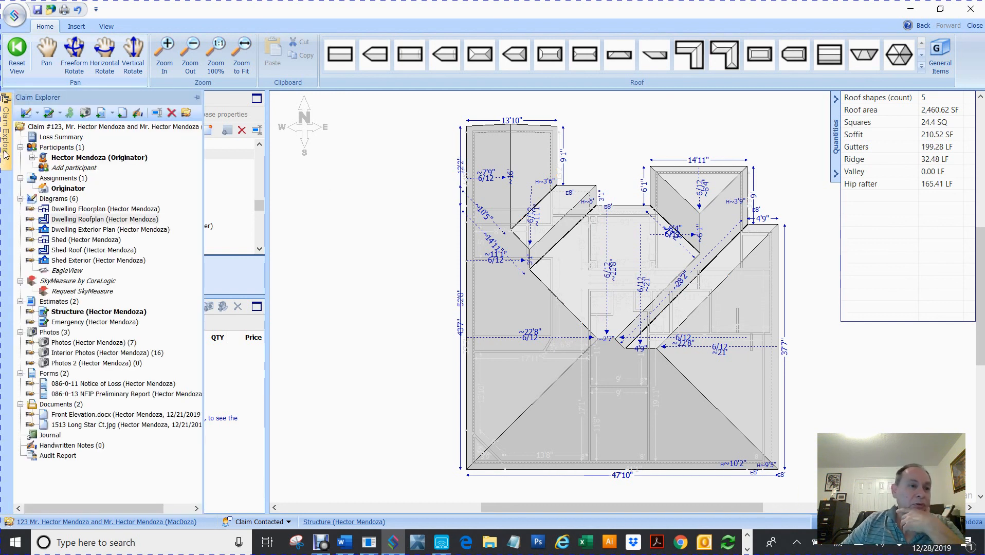
On the Dwelling Exterior Plan, apply the SDG MTL Siding batch to the front wall ($1,110.05).
{"action": "left_click", "coordinate": [69, 230]}
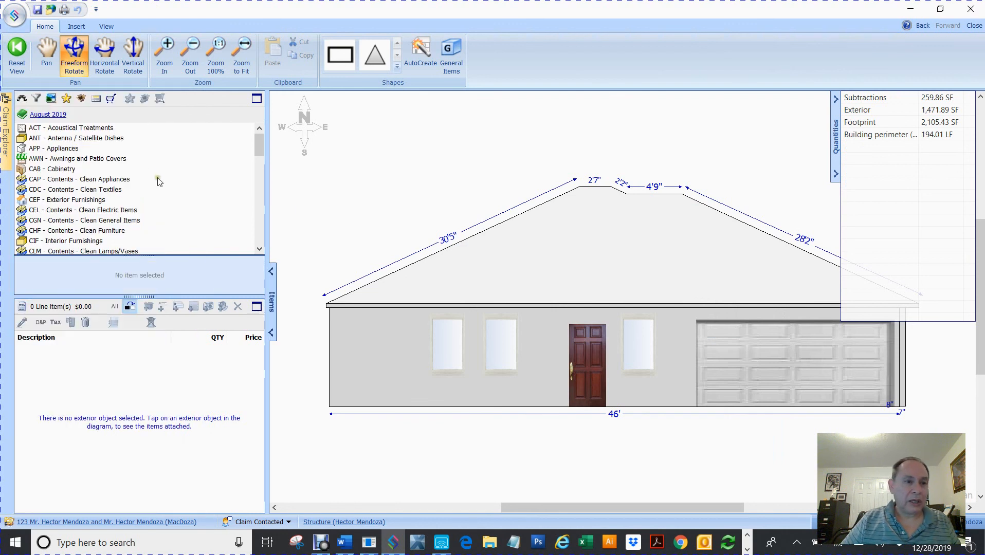
{"action": "left_click", "coordinate": [81, 99]}
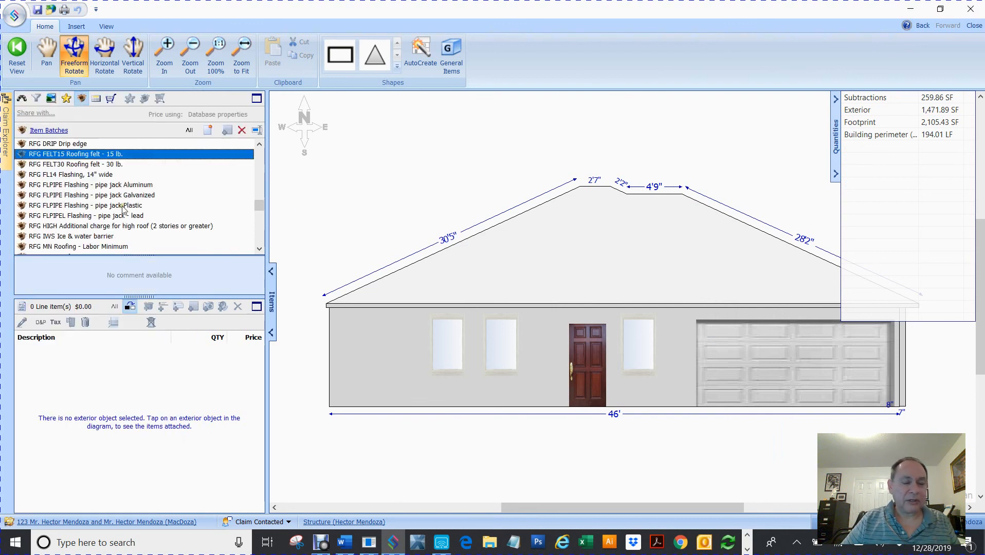
{"action": "scroll", "coordinate": [124, 209], "scroll_direction": "down", "scroll_amount": 8}
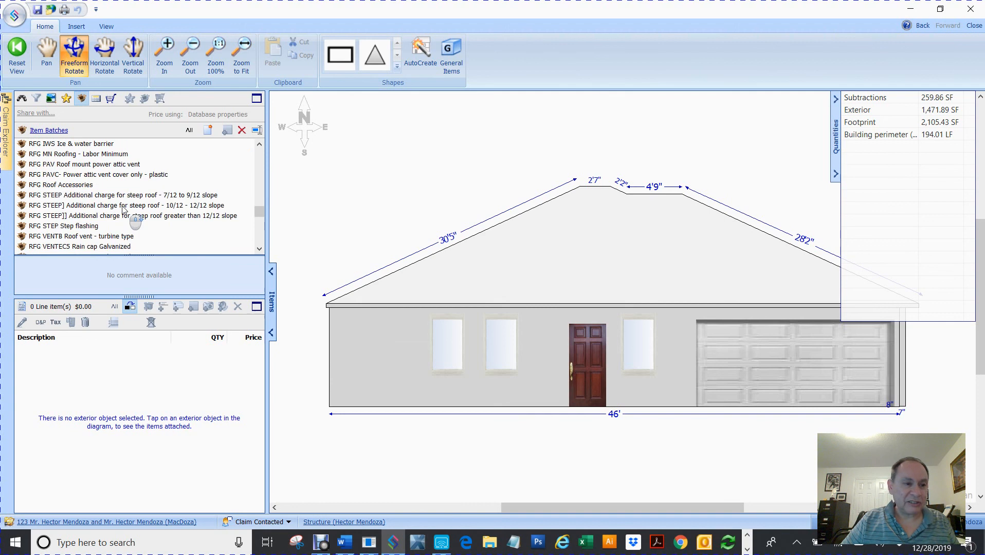
{"action": "scroll", "coordinate": [124, 209], "scroll_direction": "up", "scroll_amount": 1}
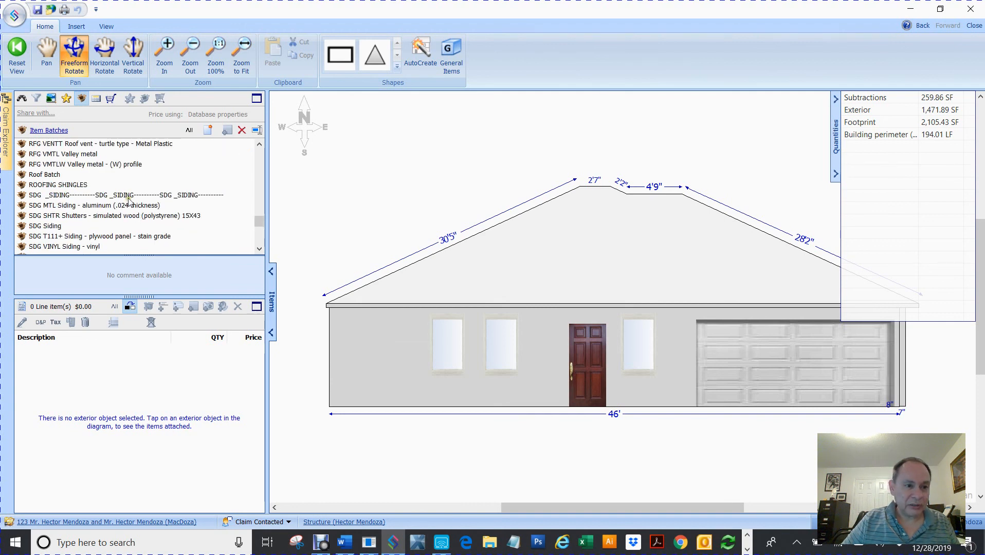
{"action": "left_click", "coordinate": [260, 248]}
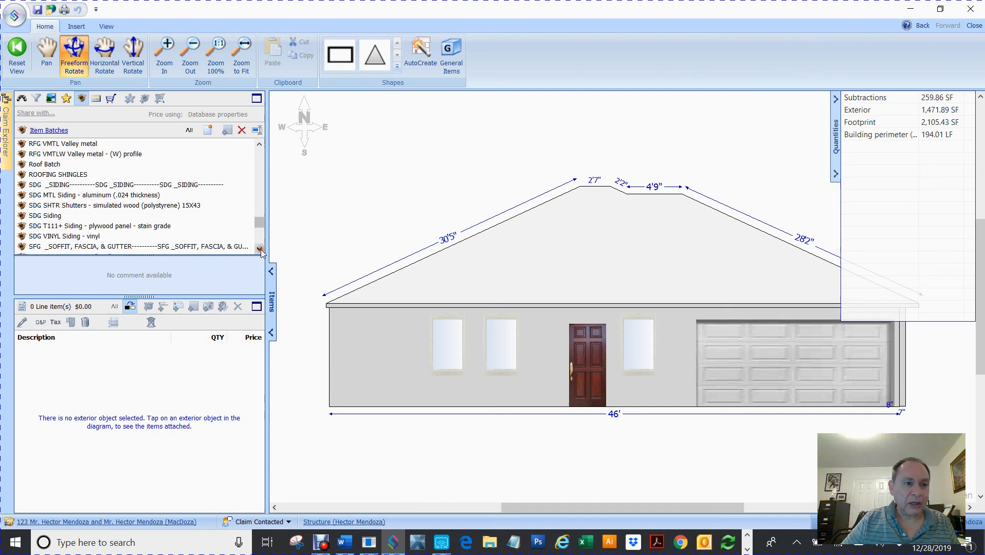
{"action": "left_click", "coordinate": [43, 200]}
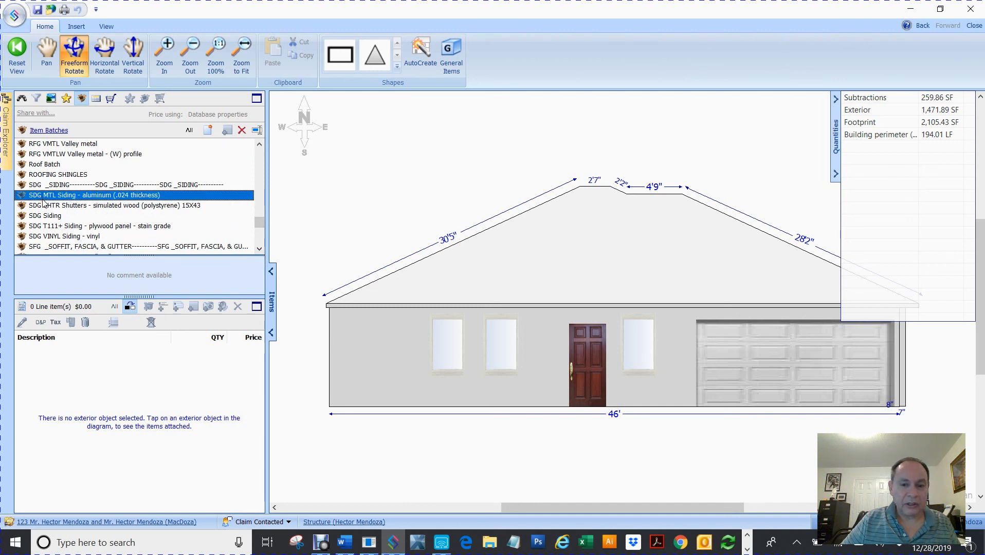
{"action": "left_click_drag", "start_coordinate": [30, 200], "coordinate": [392, 344]}
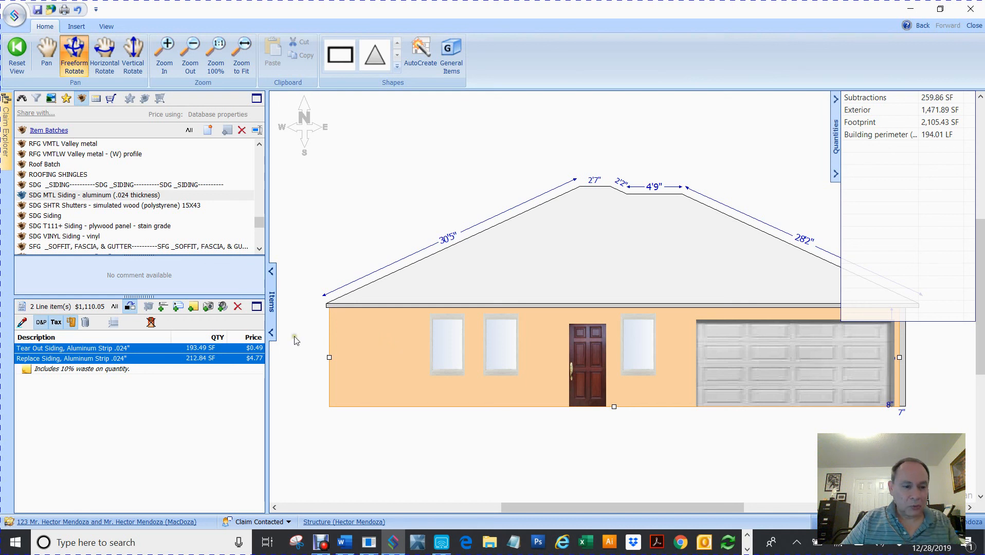
{"action": "left_click", "coordinate": [5, 128]}
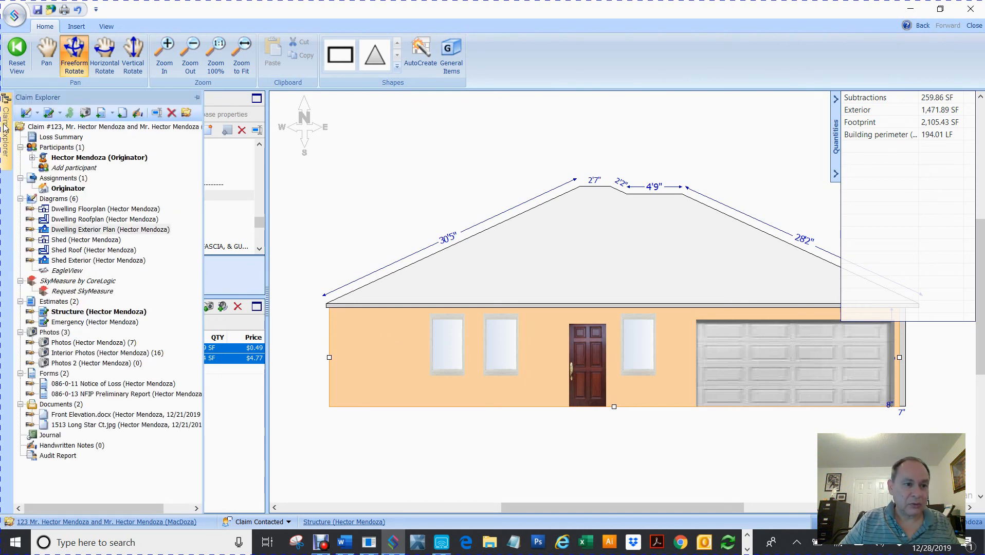
Open Shed Exterior and apply SDG MTL Siding tear-out and replacement to the shed wall.
{"action": "left_click", "coordinate": [77, 260]}
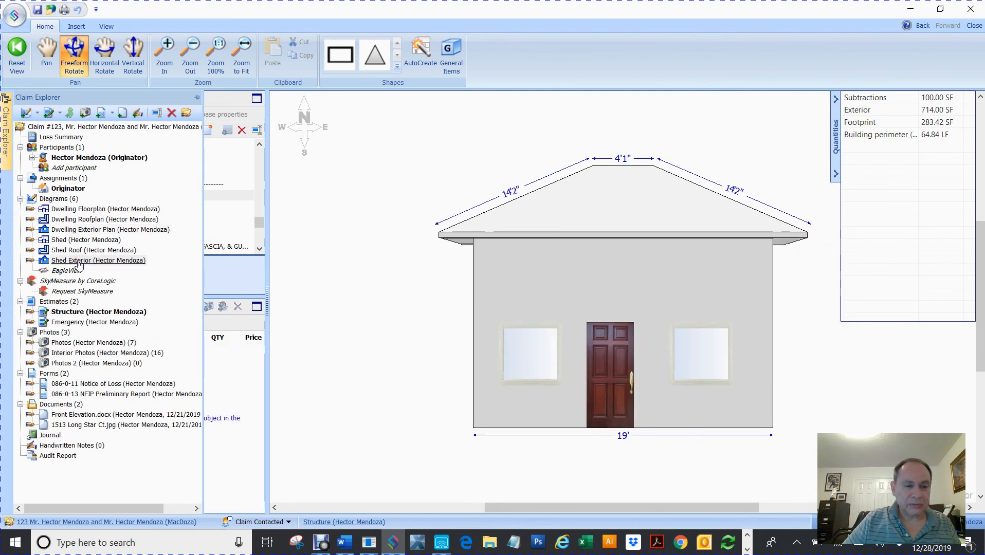
{"action": "left_click", "coordinate": [337, 288]}
{"action": "left_click_drag", "start_coordinate": [23, 196], "coordinate": [587, 290]}
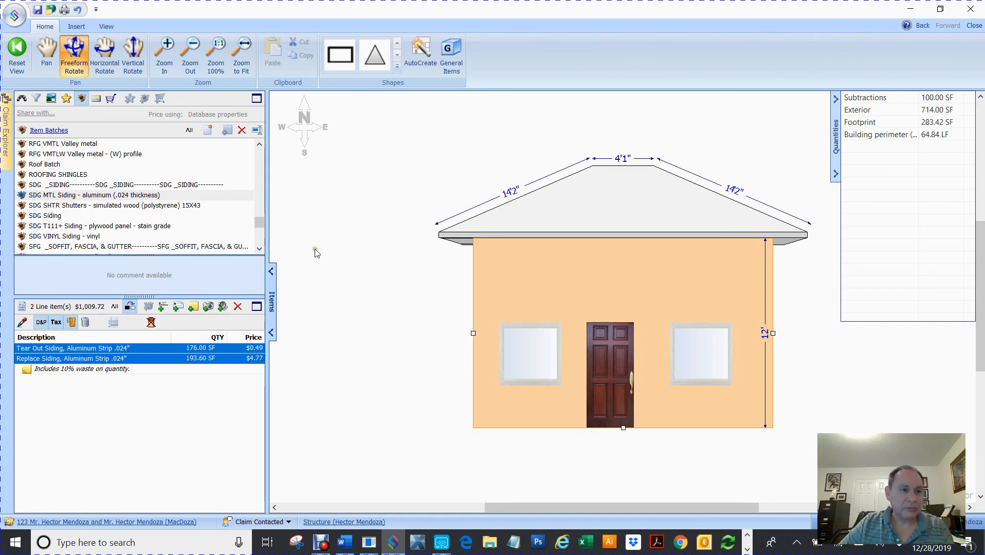
{"action": "left_click", "coordinate": [327, 239]}
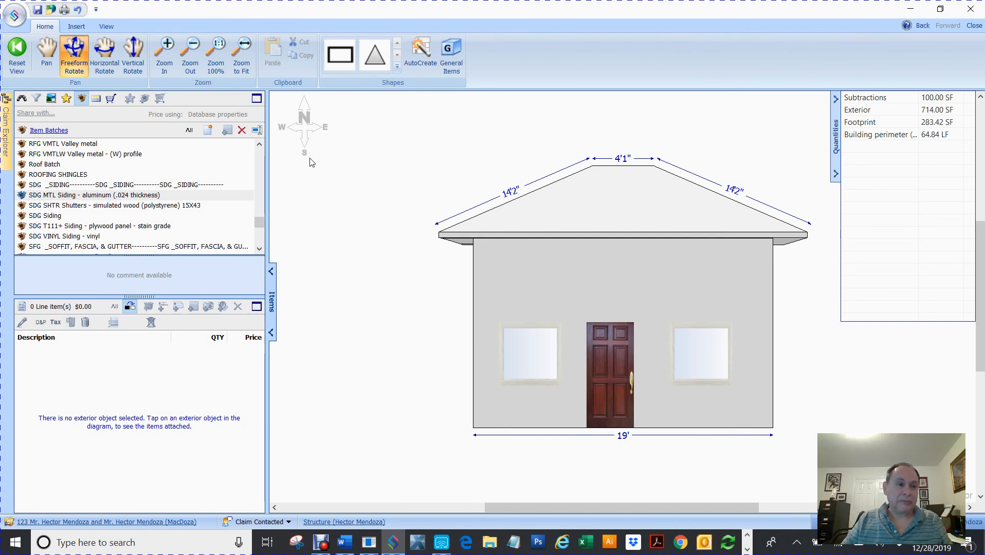
Pin Claim Explorer open and open the Structure estimate to review Bedroom 2's line items.
{"action": "mouse_move", "coordinate": [5, 111]}
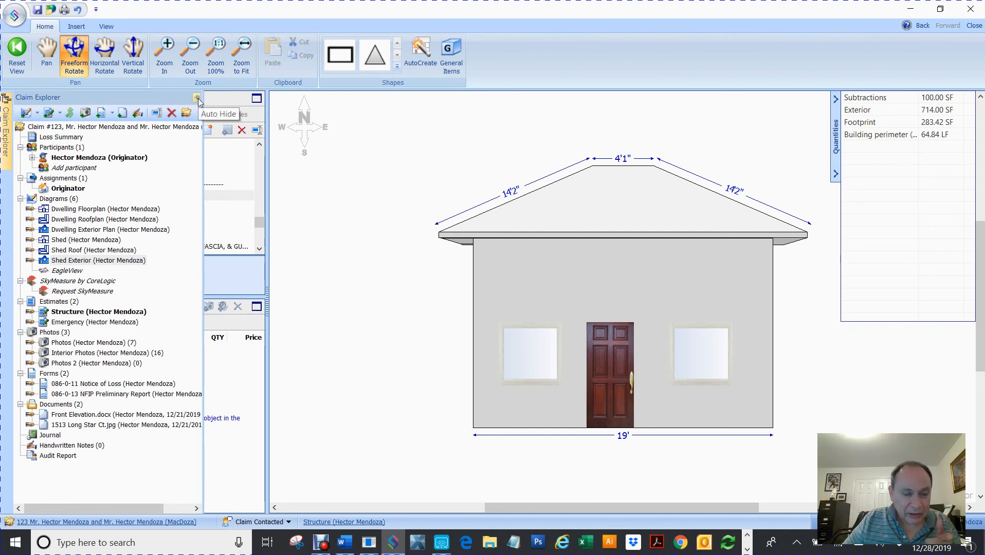
{"action": "left_click", "coordinate": [197, 99]}
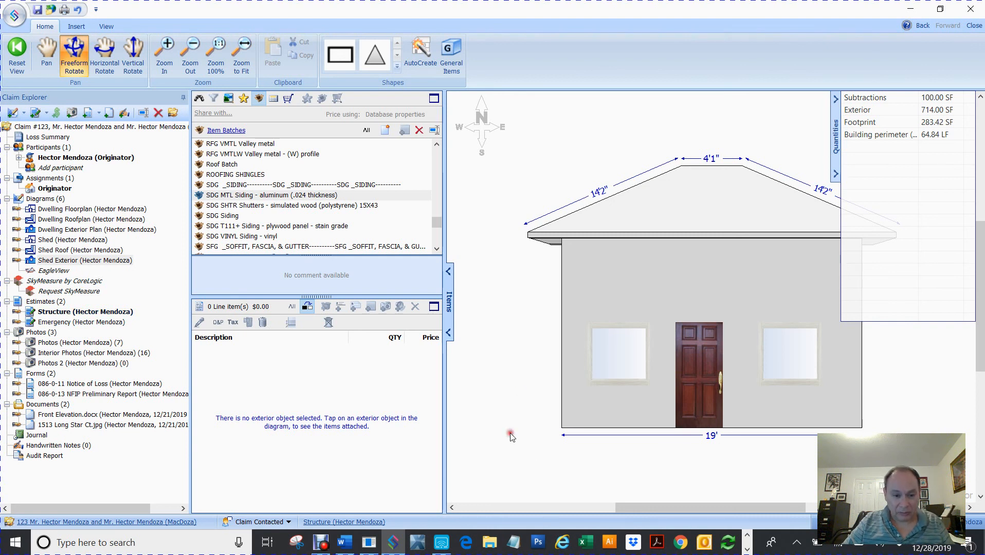
{"action": "left_click", "coordinate": [315, 522]}
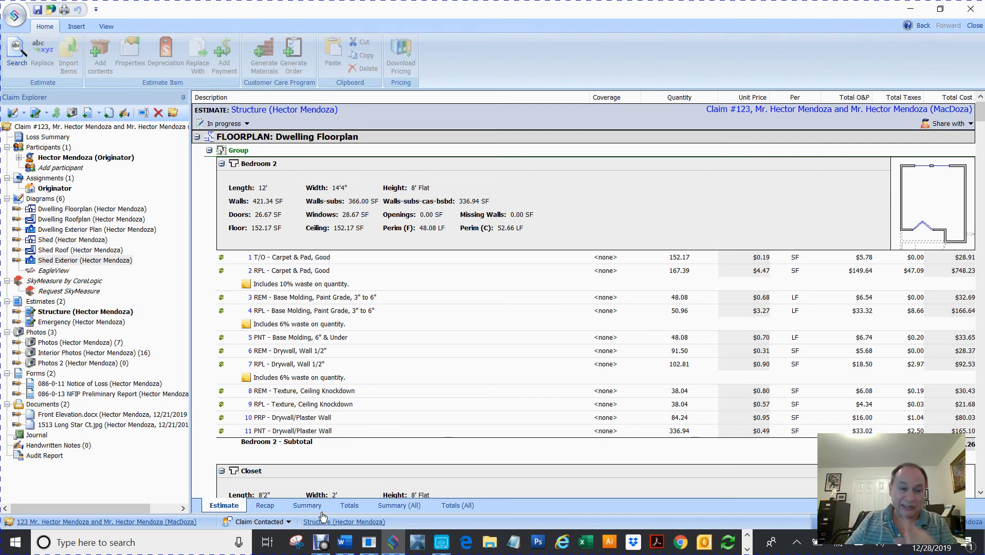
{"action": "left_click", "coordinate": [321, 546]}
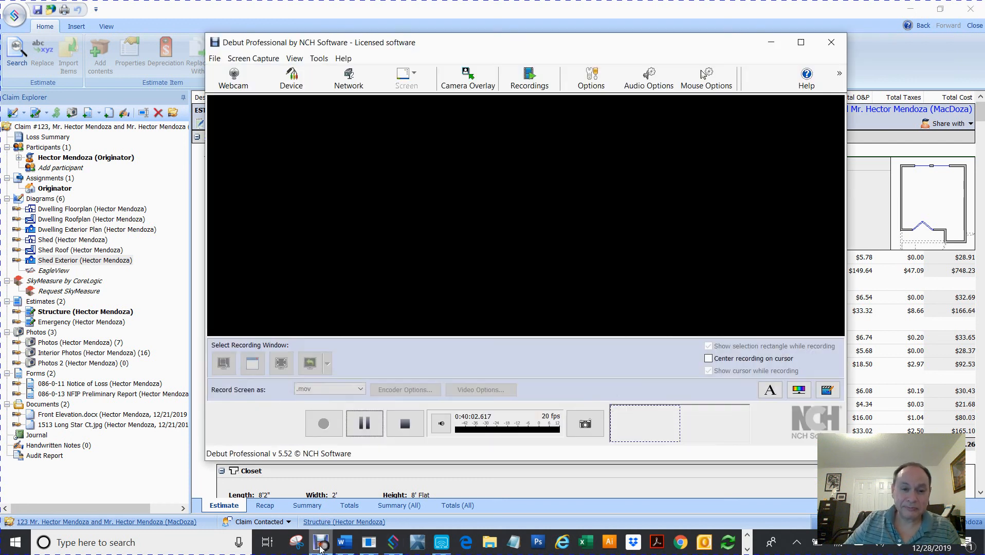